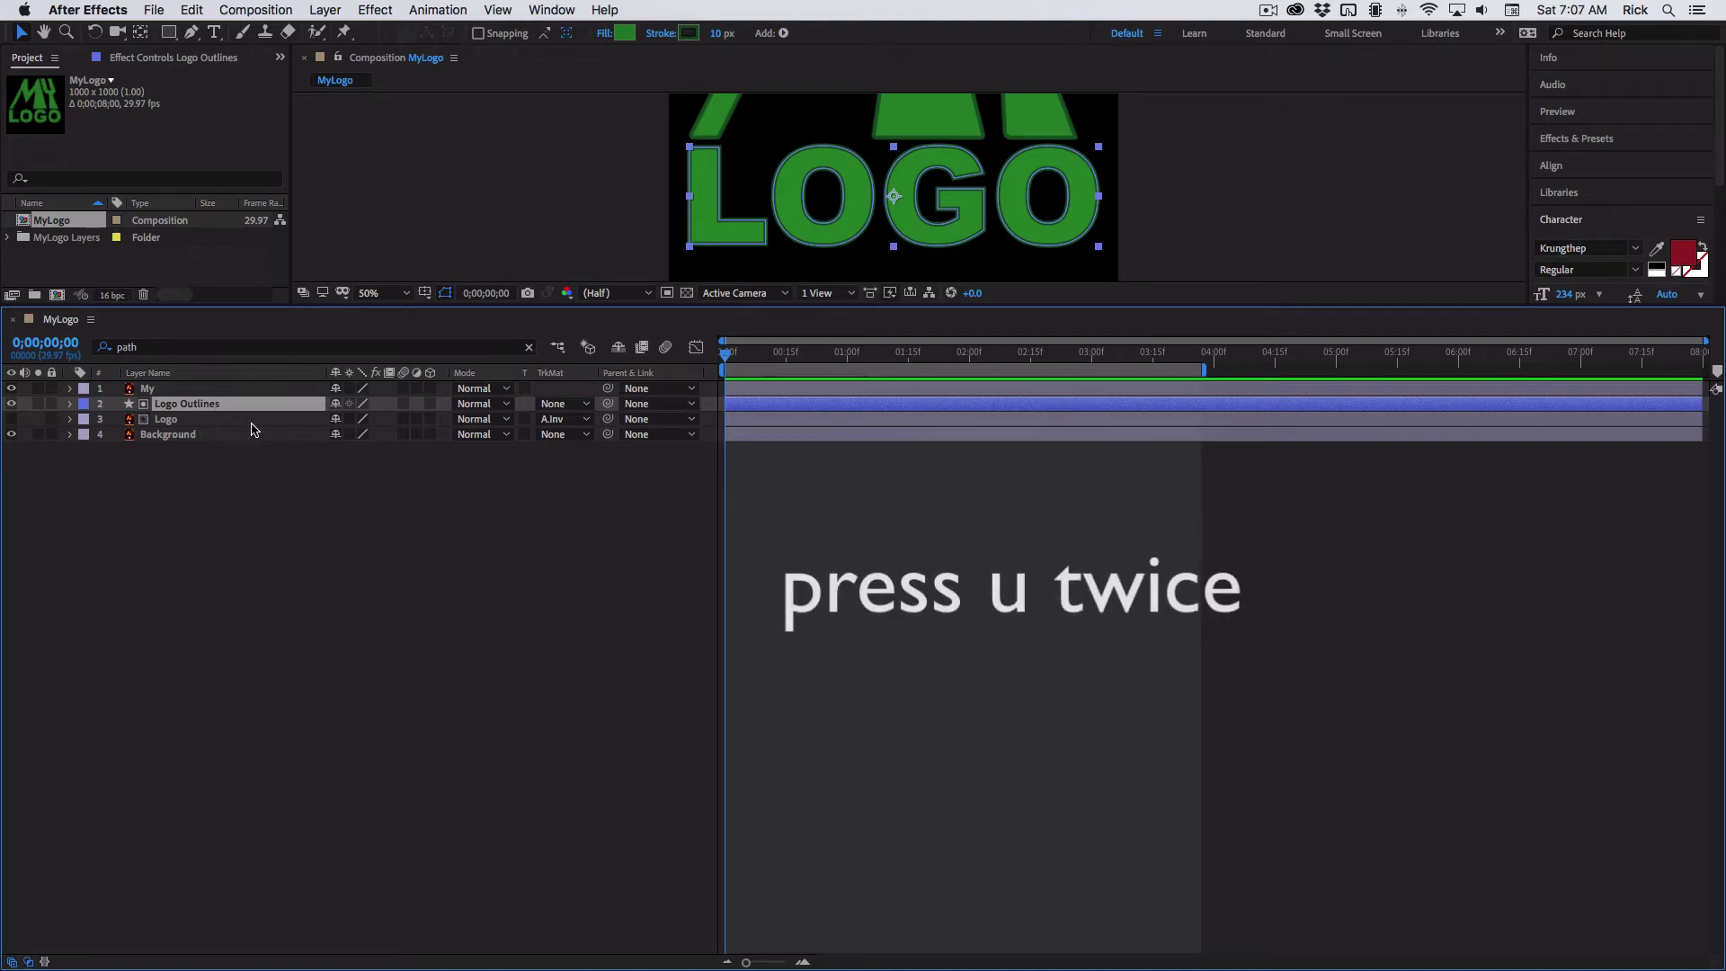
- Show Logo Outlines' modified properties with U, then focus the timeline search field
{"action": "key", "text": "u"}
{"action": "key", "text": "u"}
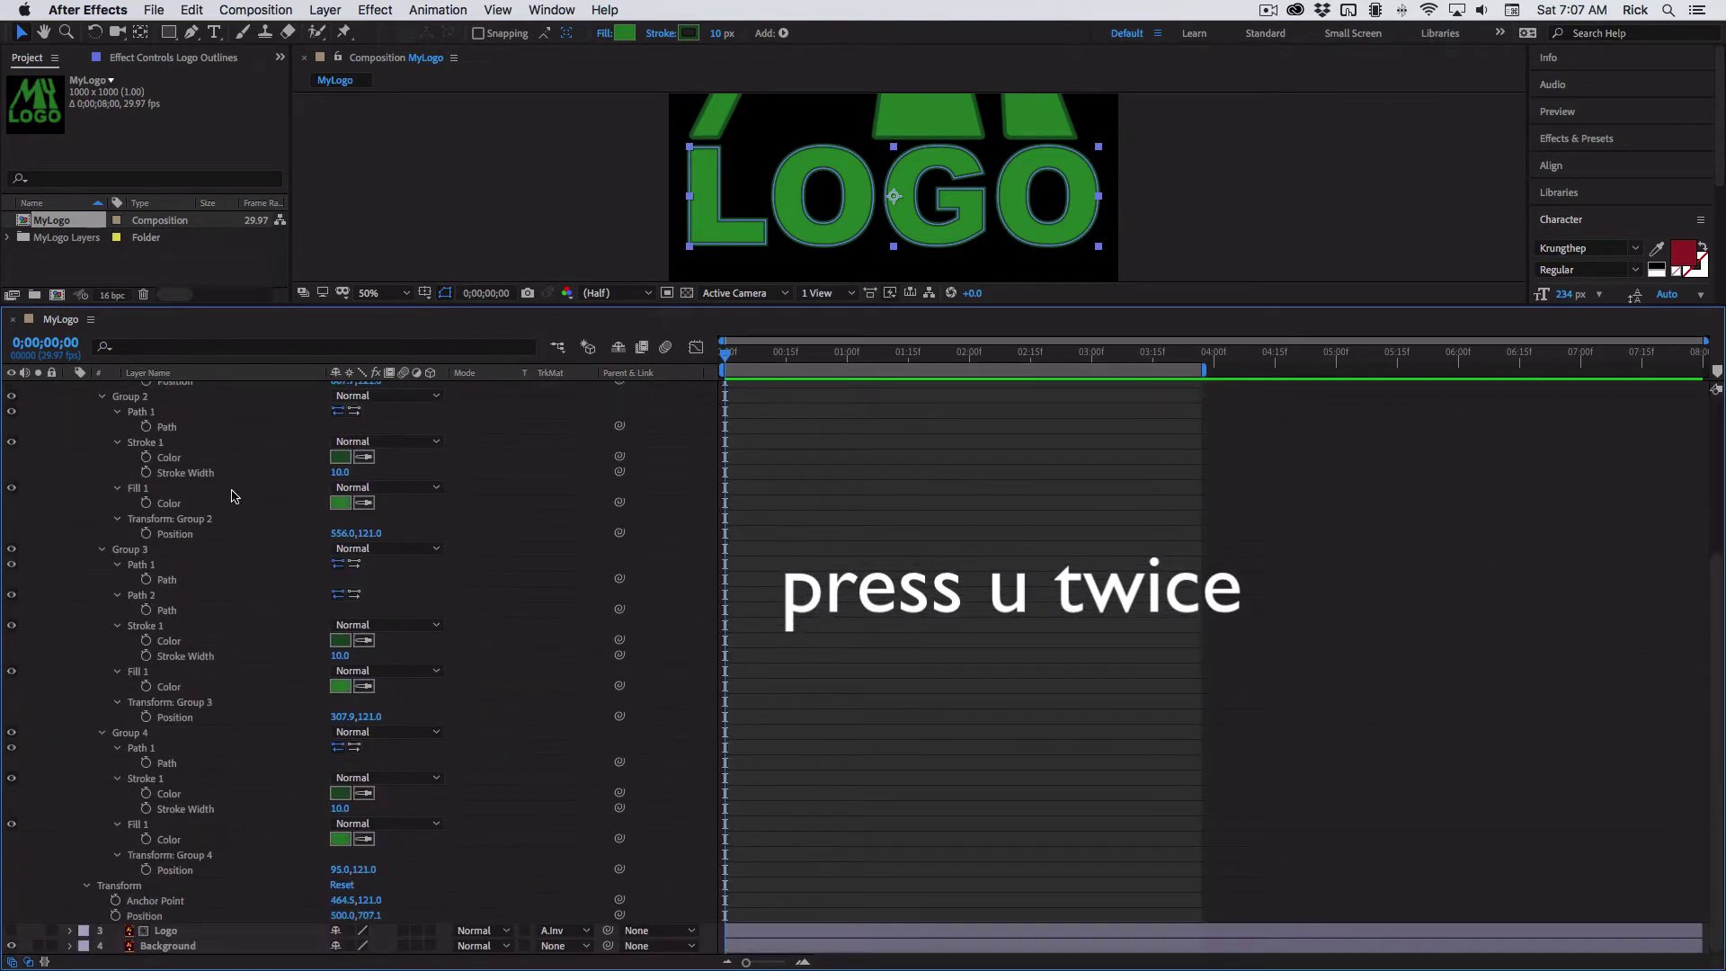
{"action": "left_click", "coordinate": [219, 387], "text": "shift"}
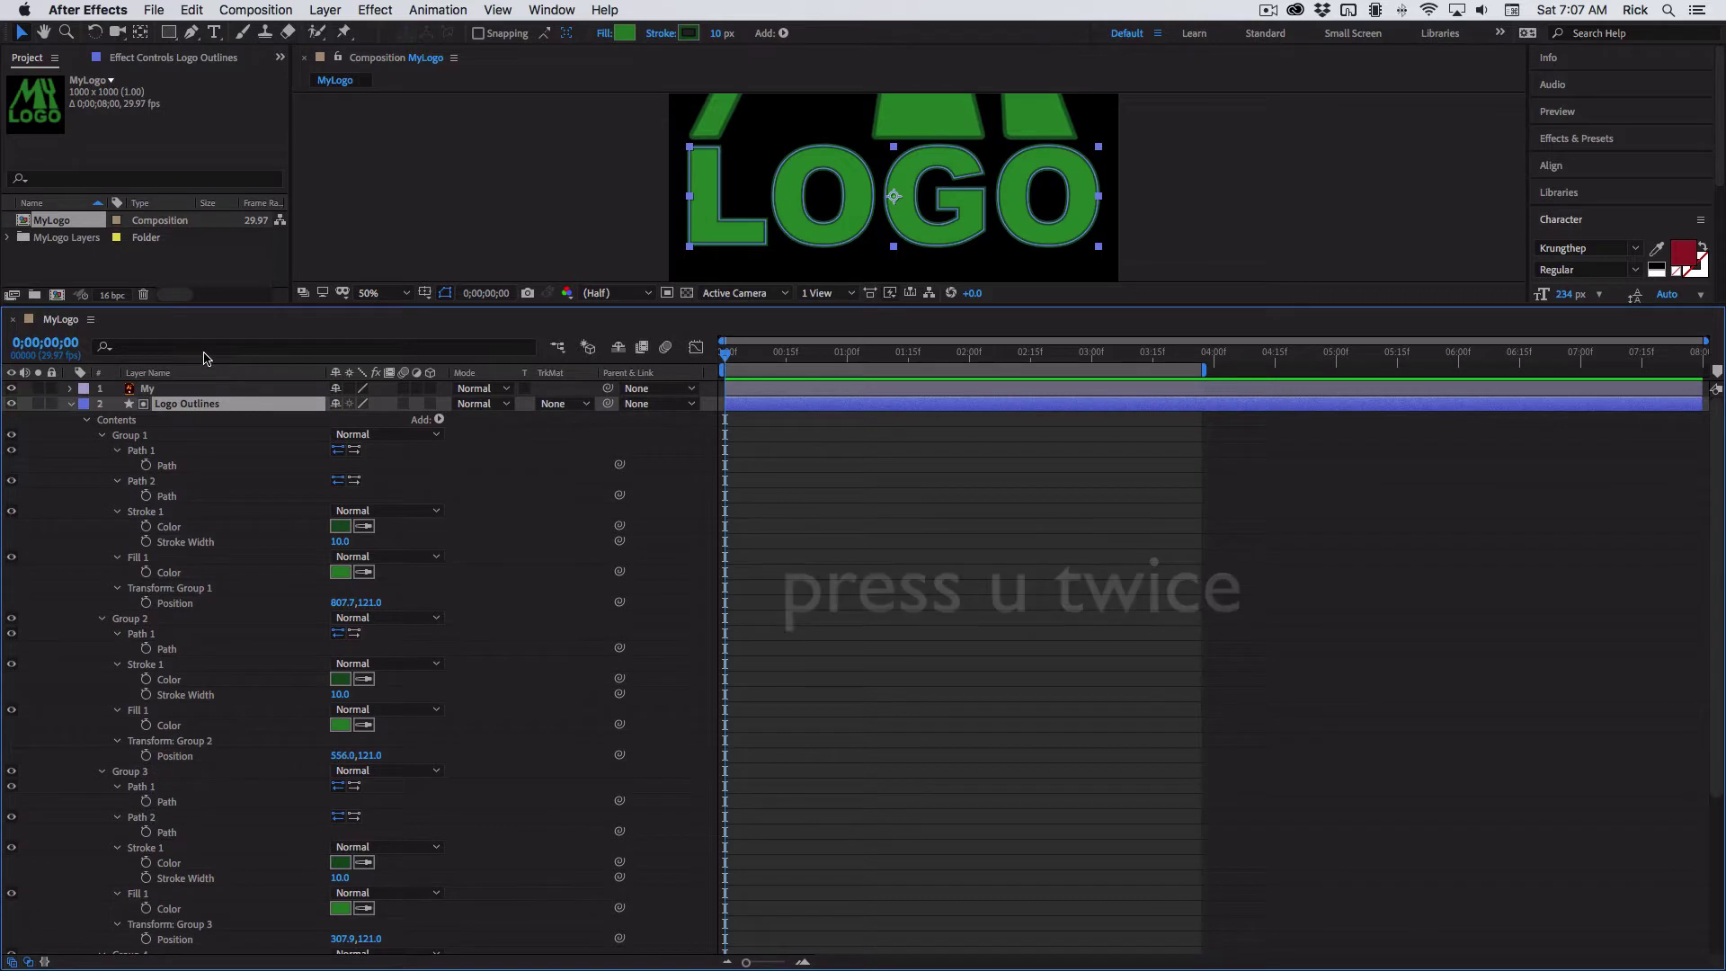
{"action": "left_click", "coordinate": [206, 346]}
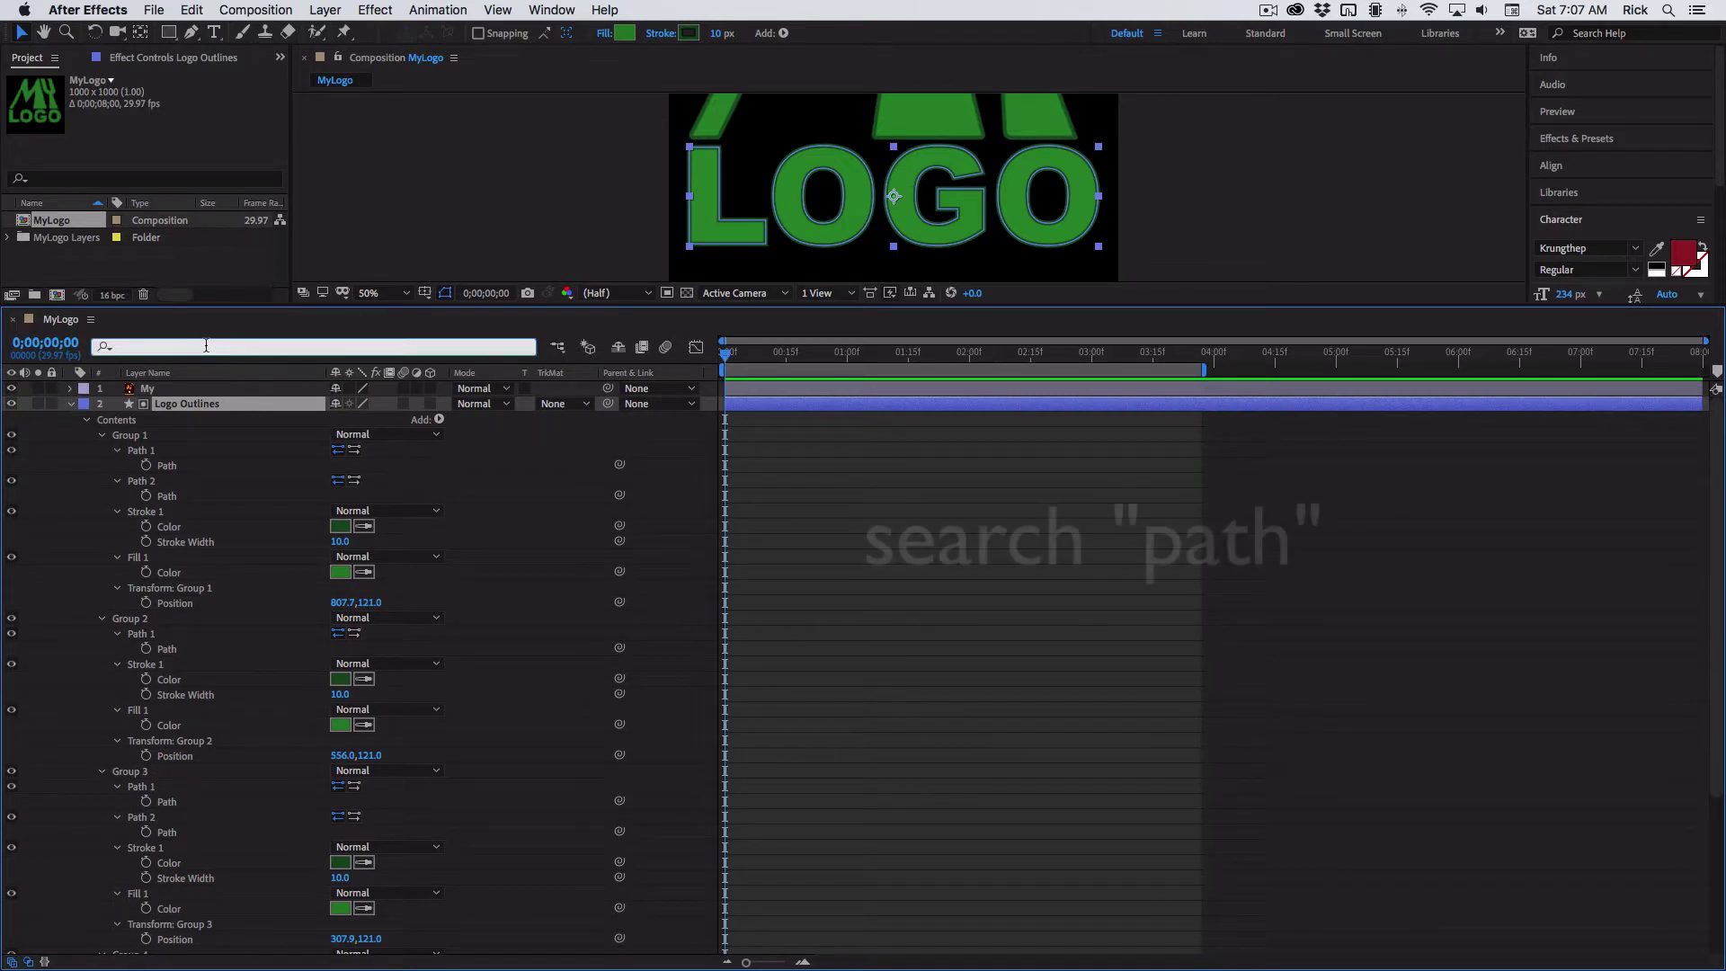
- Filter the timeline by 'path' and select all six letter paths in Groups 1–4
{"action": "type", "text": "path"}
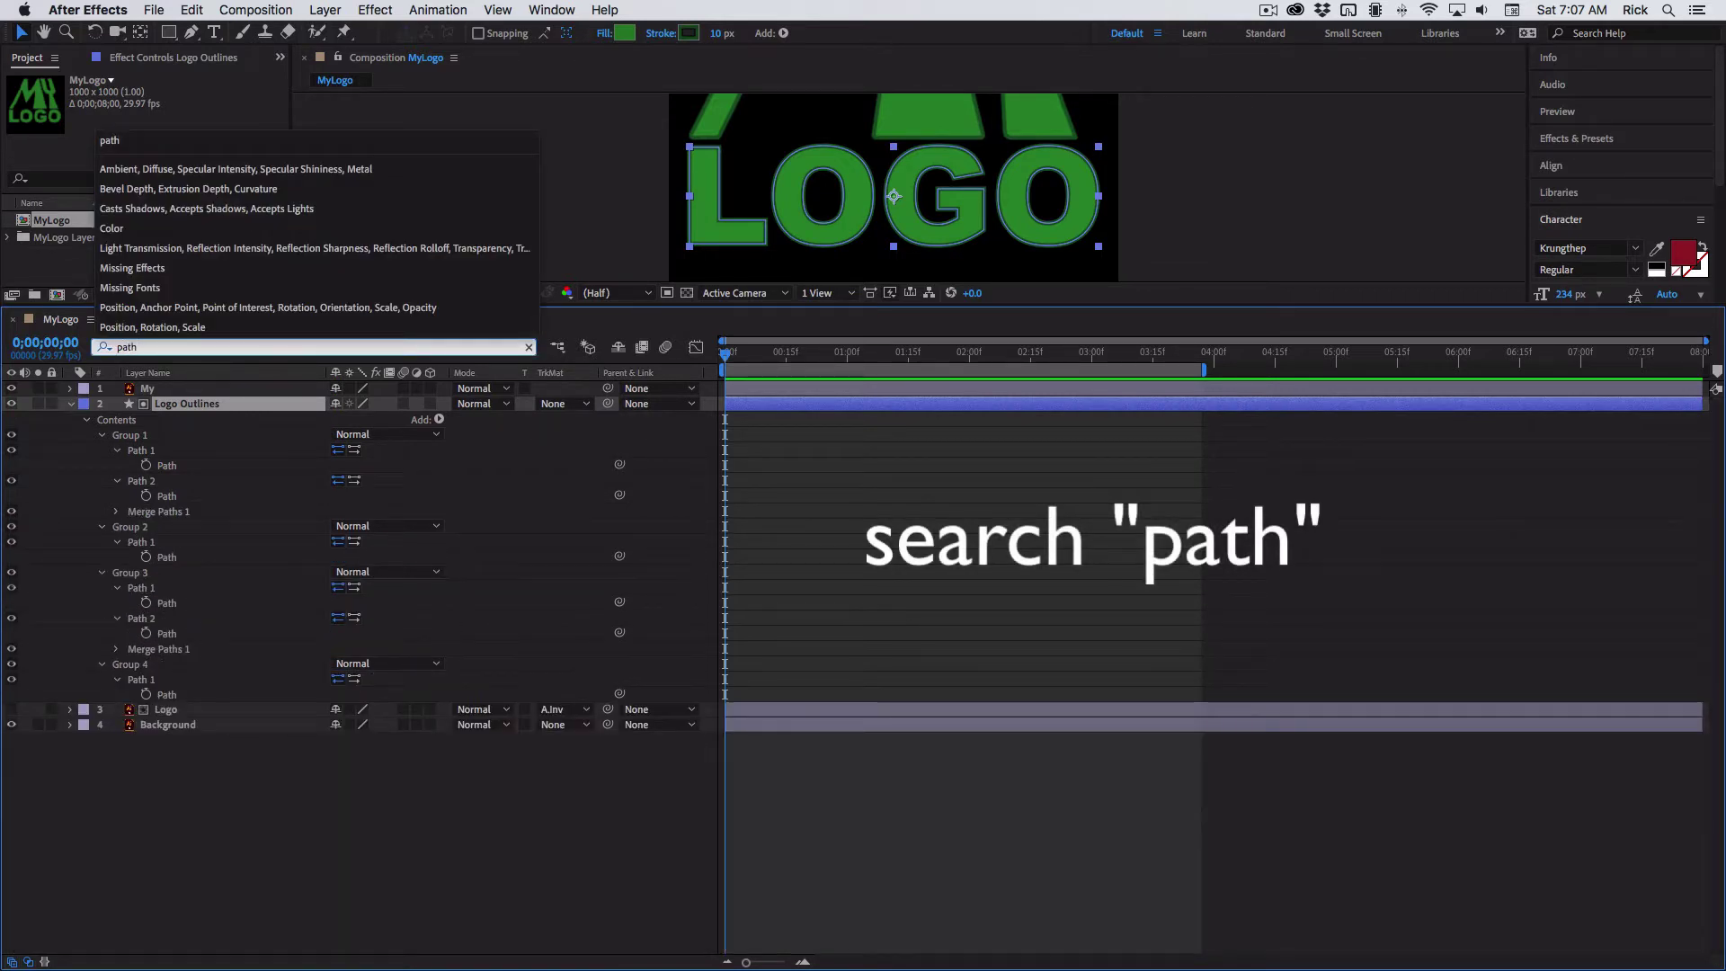
{"action": "left_click", "coordinate": [141, 450]}
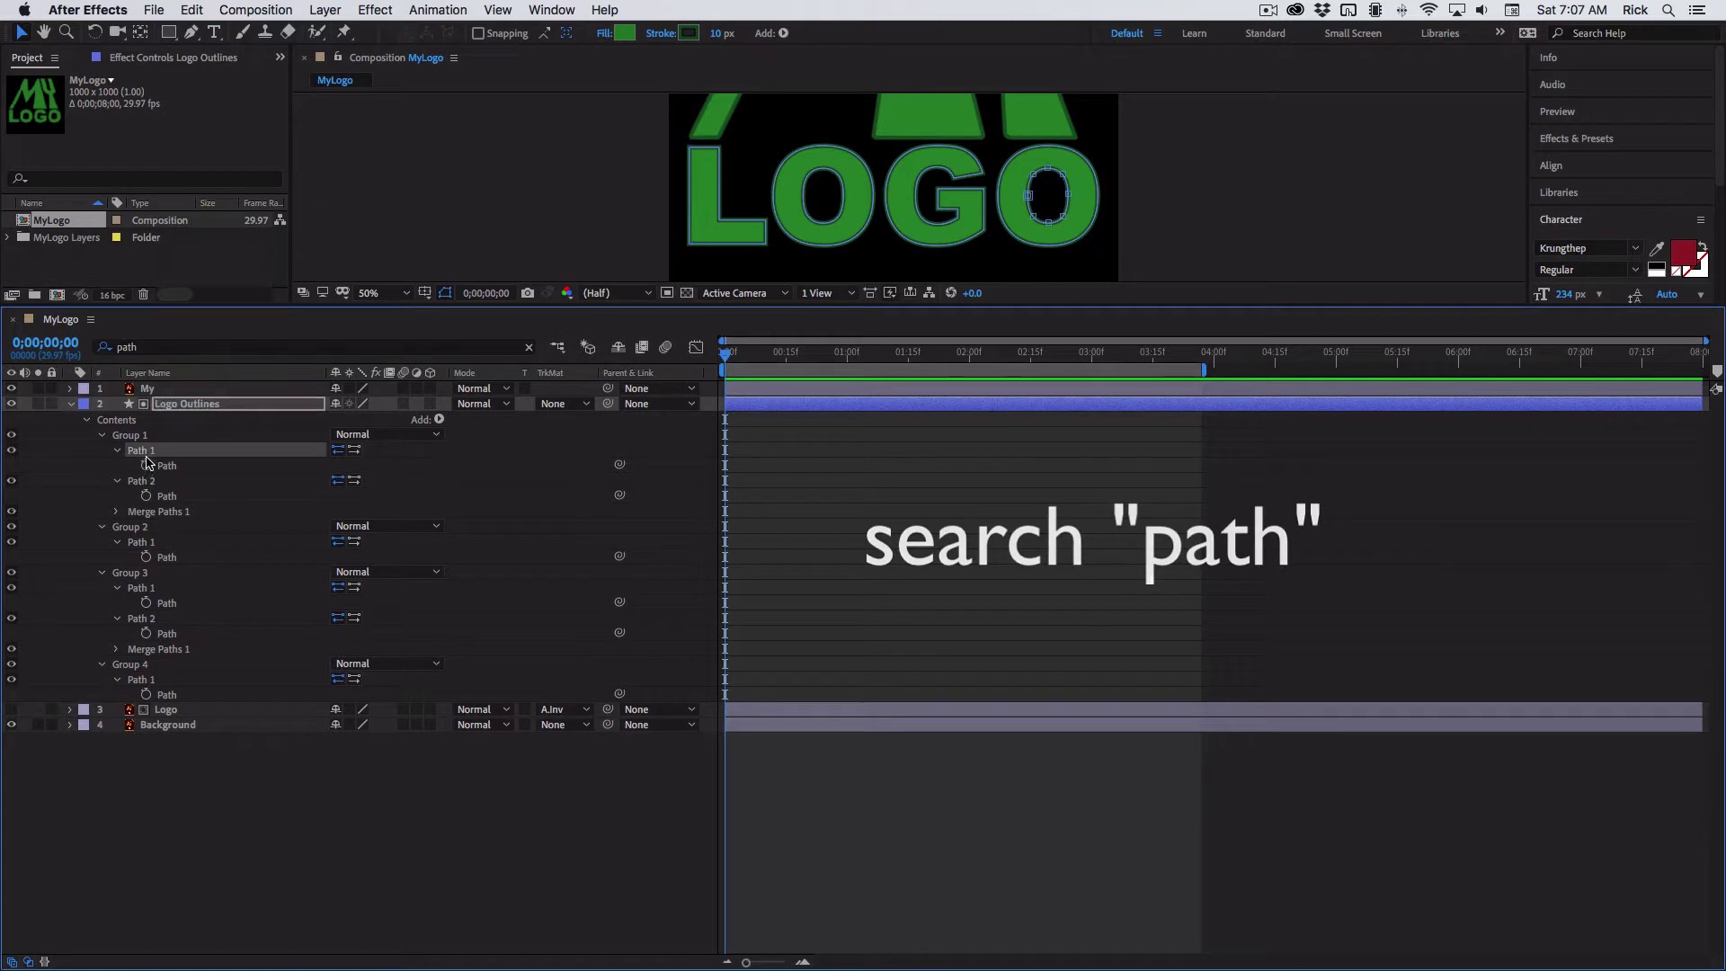
{"action": "left_click", "coordinate": [141, 481], "text": "shift"}
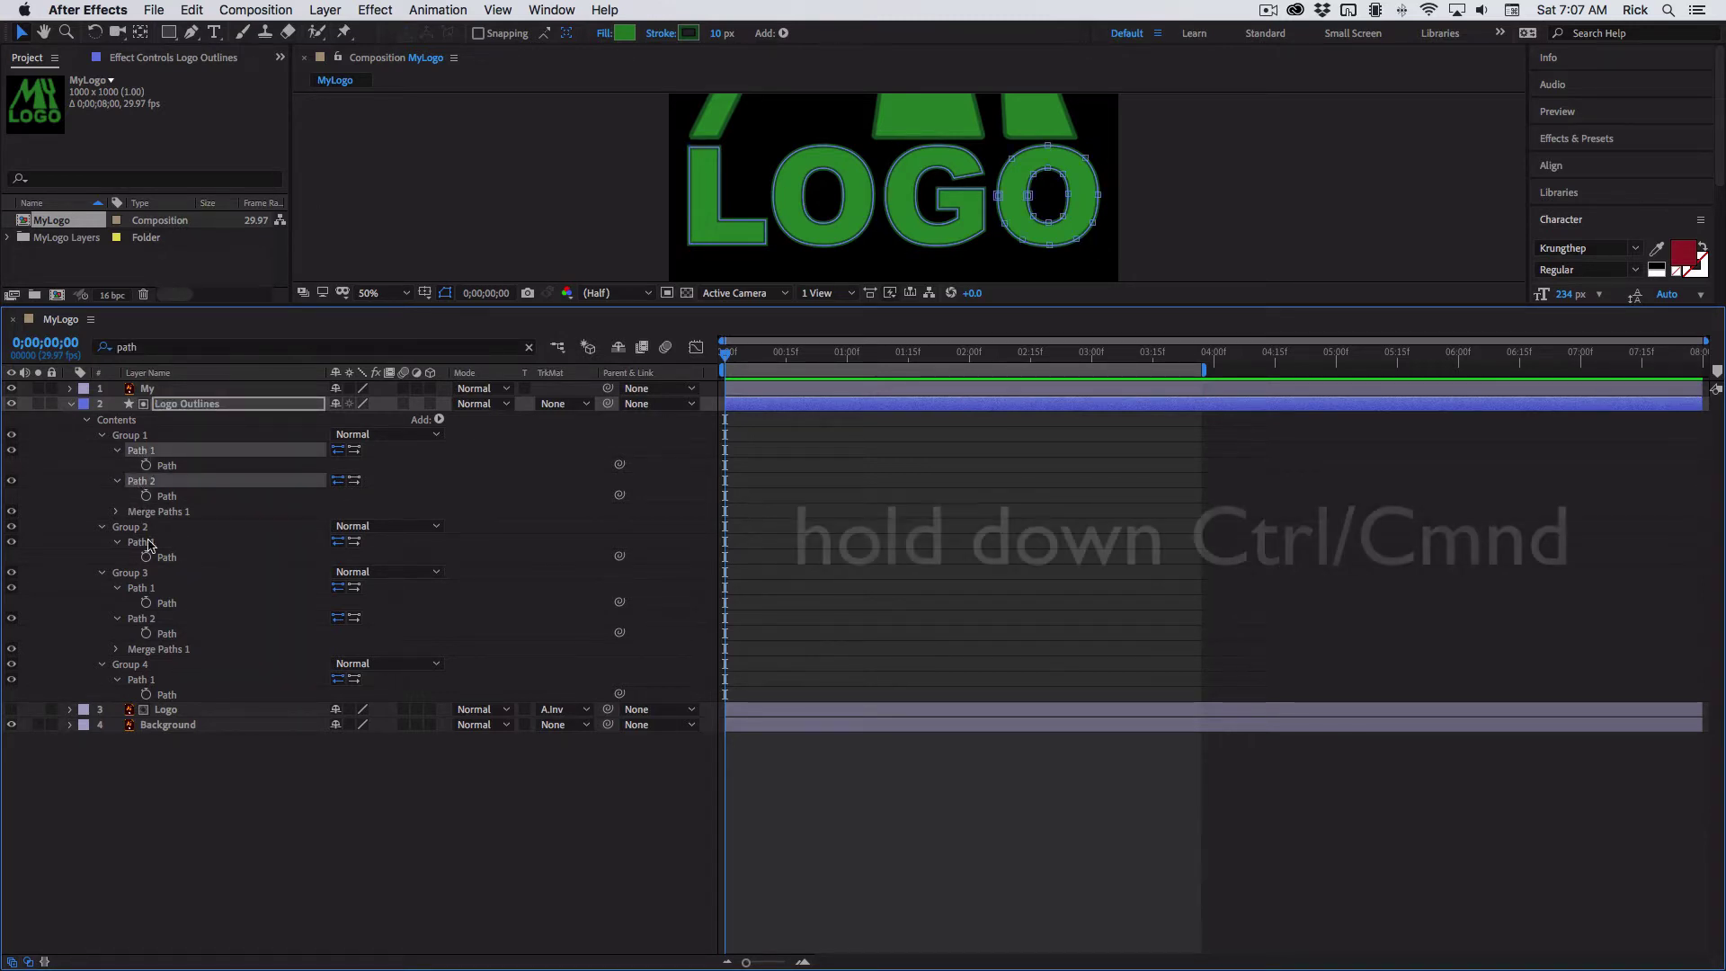
{"action": "left_click", "coordinate": [137, 541], "text": "super"}
{"action": "left_click", "coordinate": [137, 589], "text": "super"}
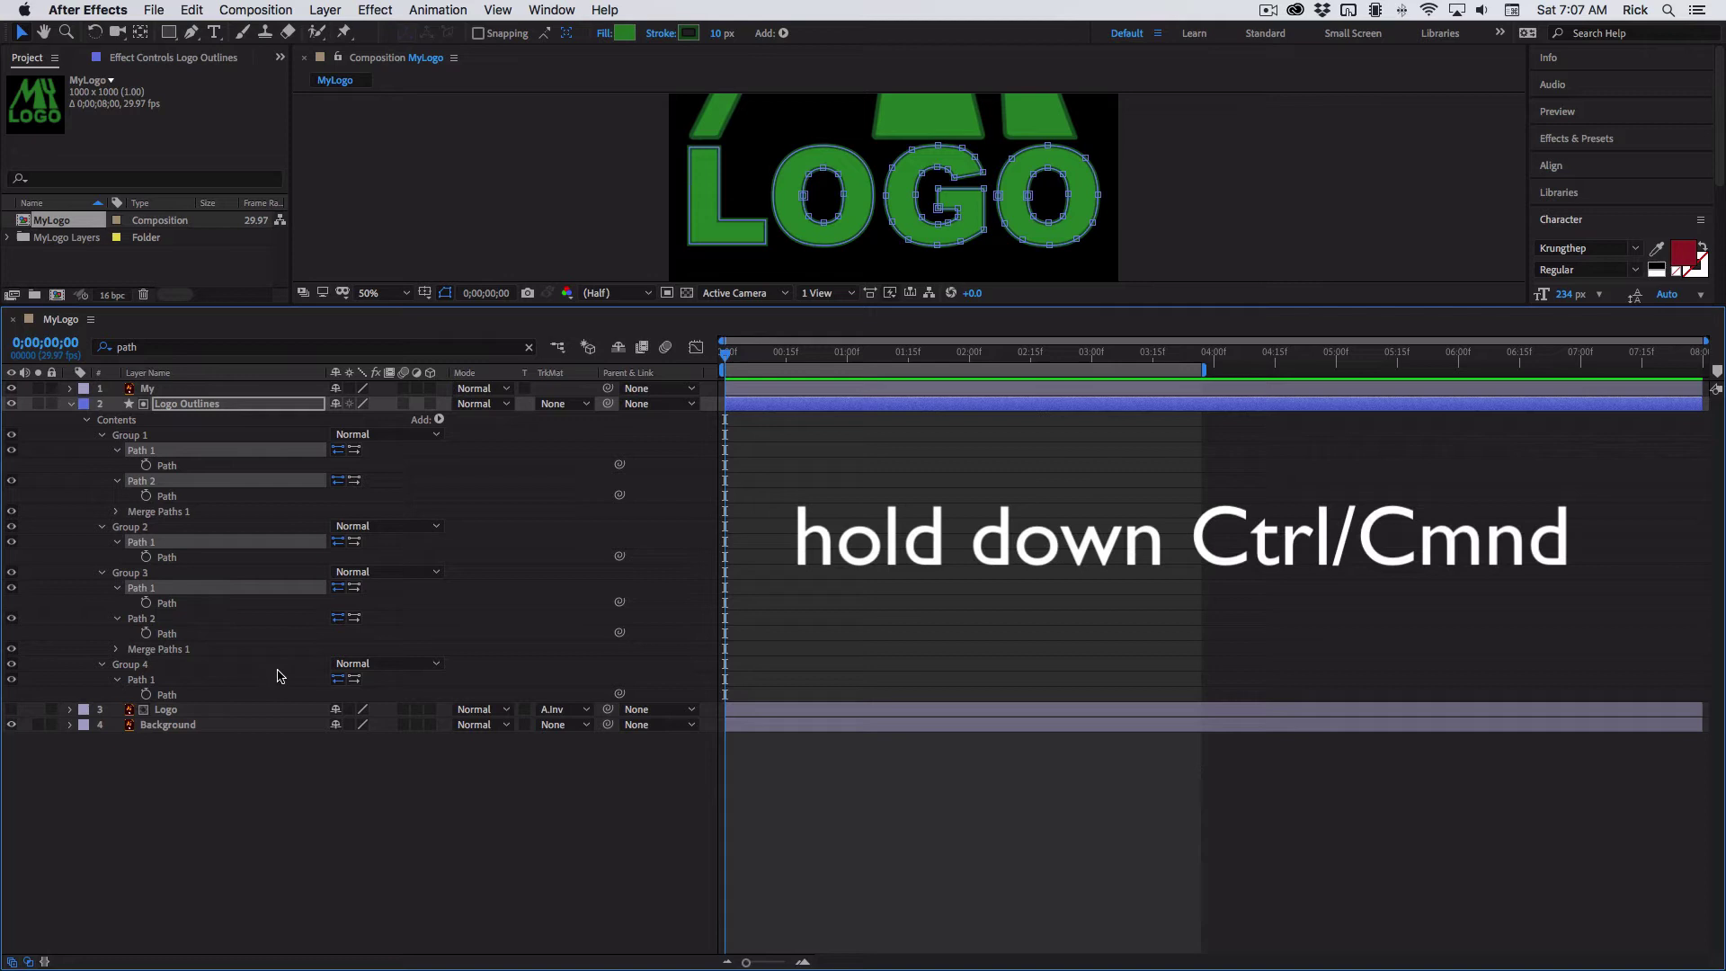
{"action": "left_click", "coordinate": [137, 620], "text": "super"}
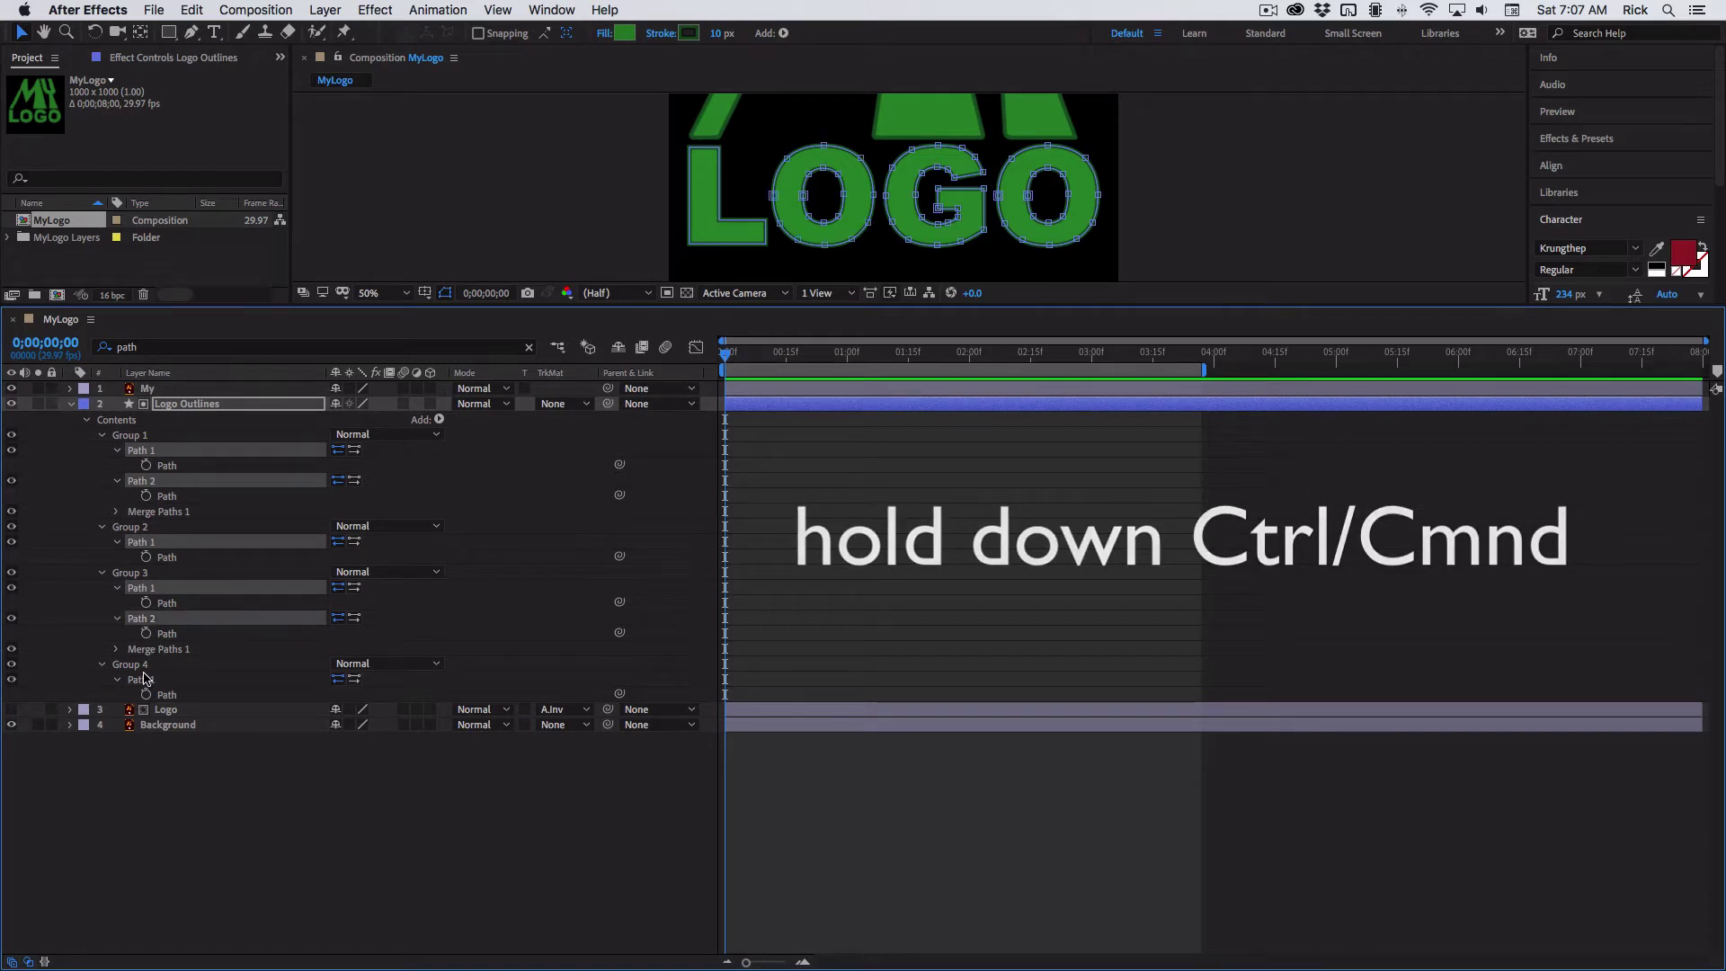
{"action": "left_click", "coordinate": [138, 680], "text": "super"}
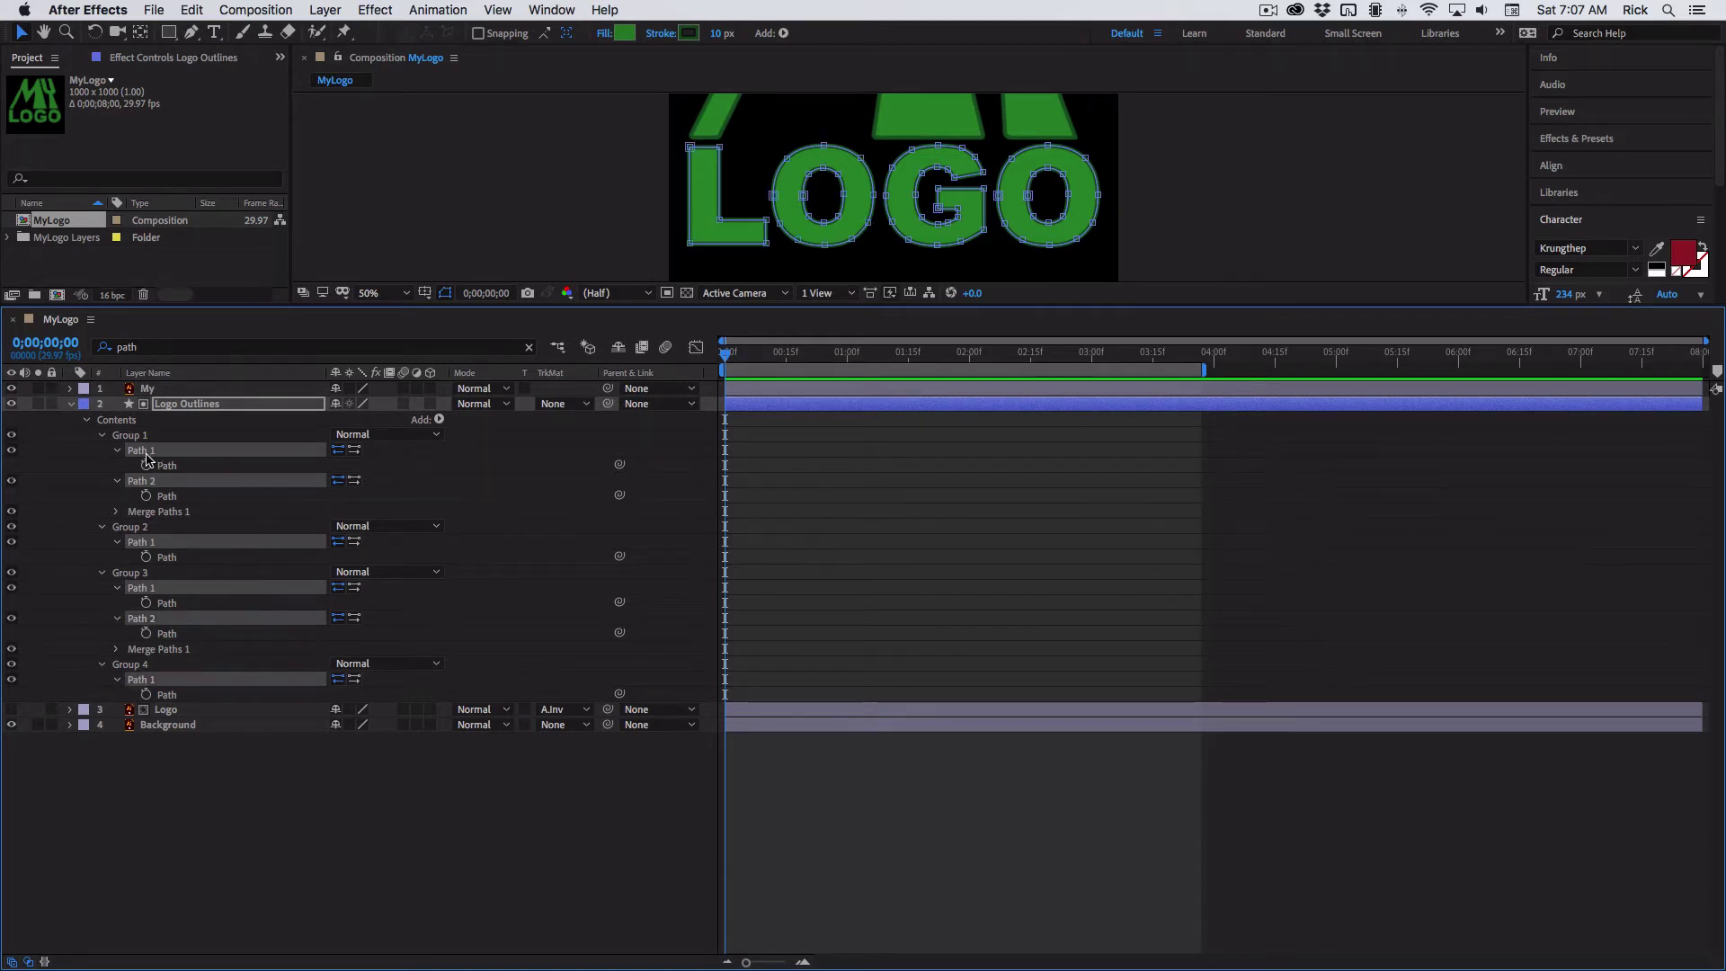
- Move the six selected paths into Group 1 and delete the emptied Groups 2, 3 and 4
{"action": "left_click_drag", "start_coordinate": [139, 455], "coordinate": [144, 435]}
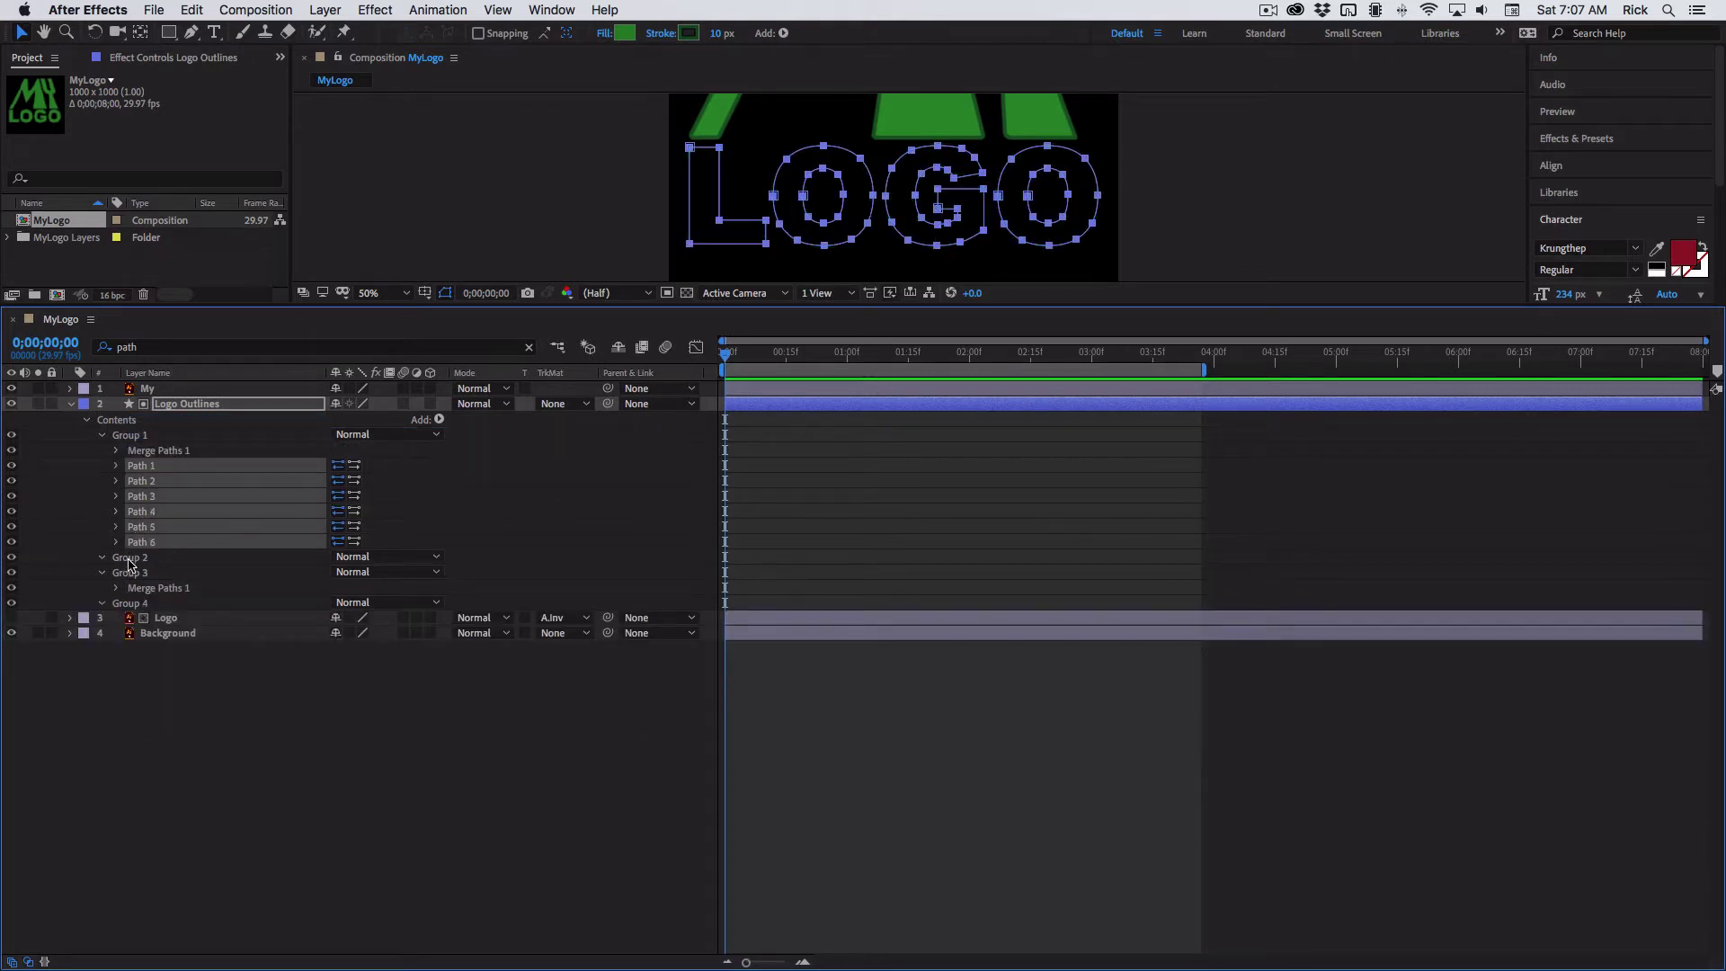
{"action": "left_click", "coordinate": [129, 558]}
{"action": "left_click", "coordinate": [138, 573], "text": "shift"}
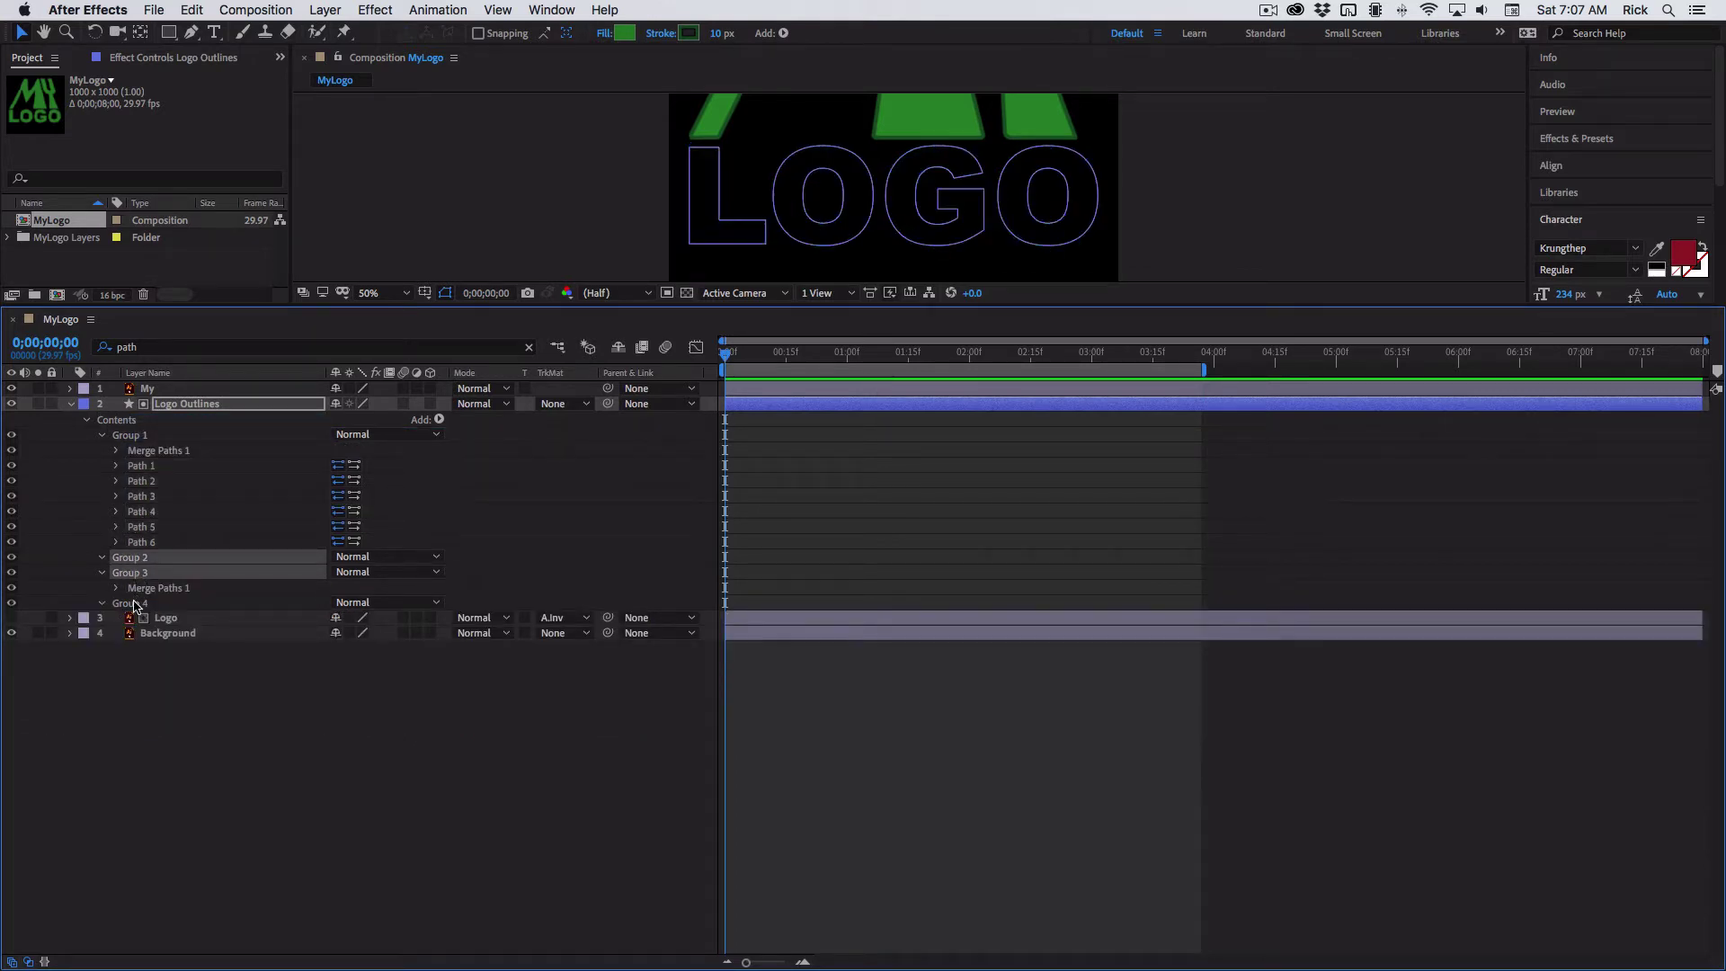
{"action": "left_click", "coordinate": [133, 604], "text": "shift"}
{"action": "key", "text": "Delete"}
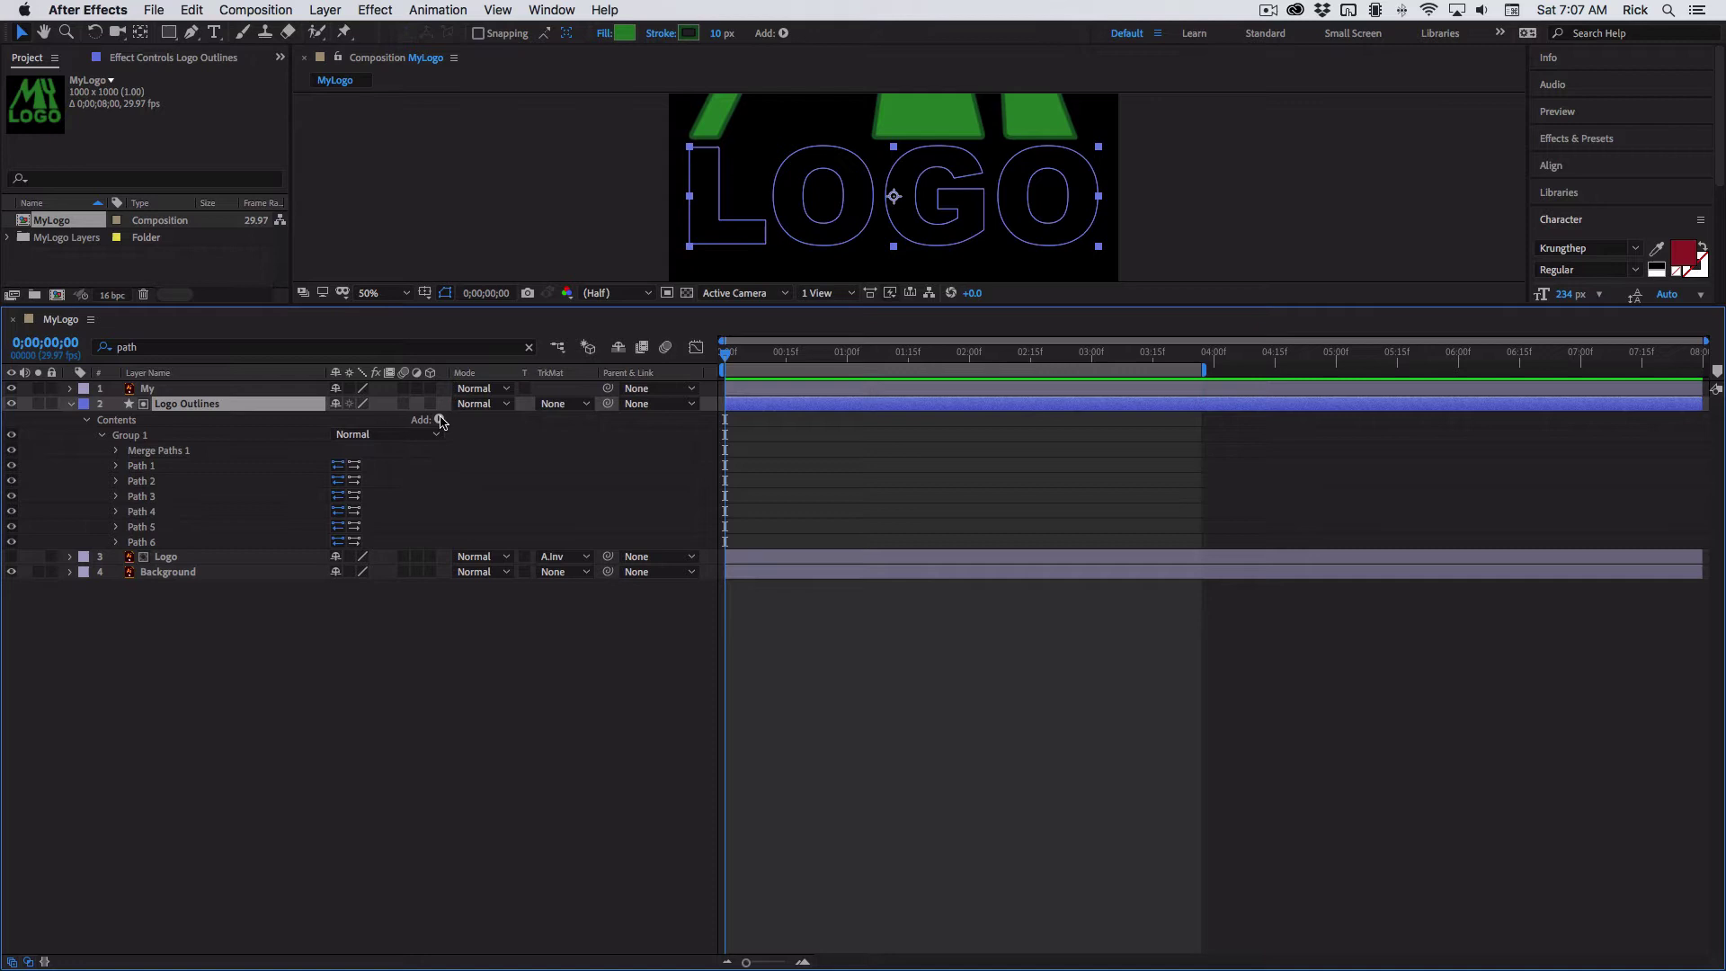
- Add Stroke 1 and Trim Paths 1 to the Logo Outlines contents
{"action": "left_click", "coordinate": [439, 420]}
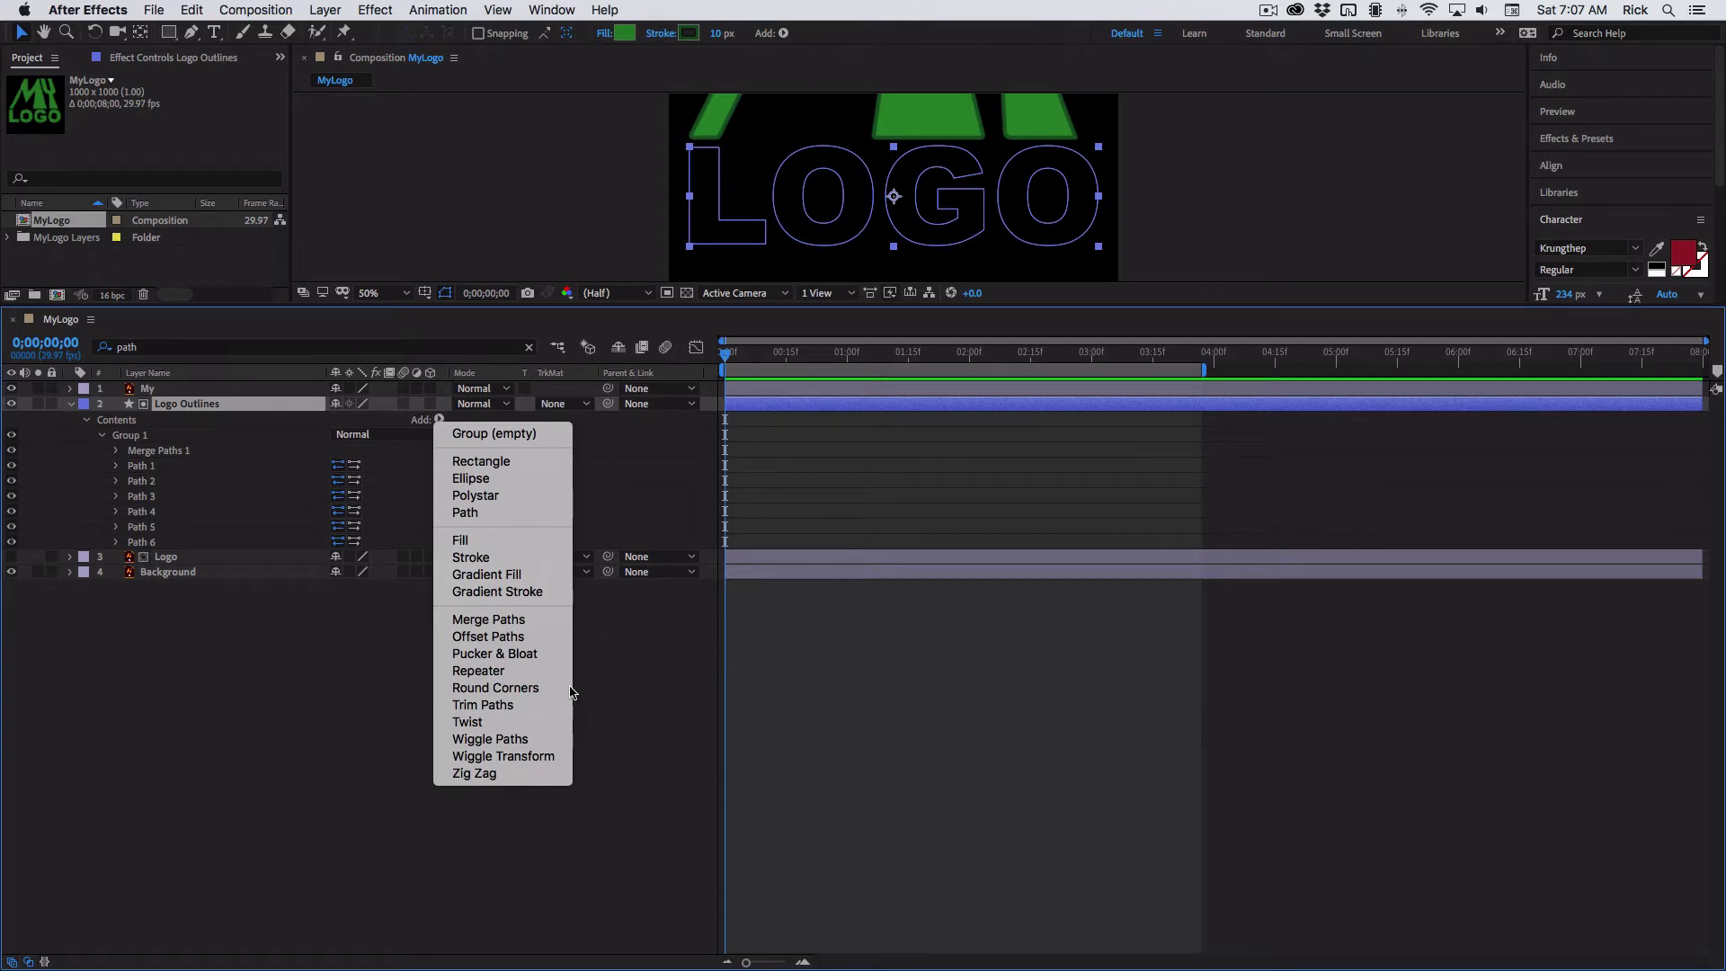
{"action": "left_click", "coordinate": [460, 561]}
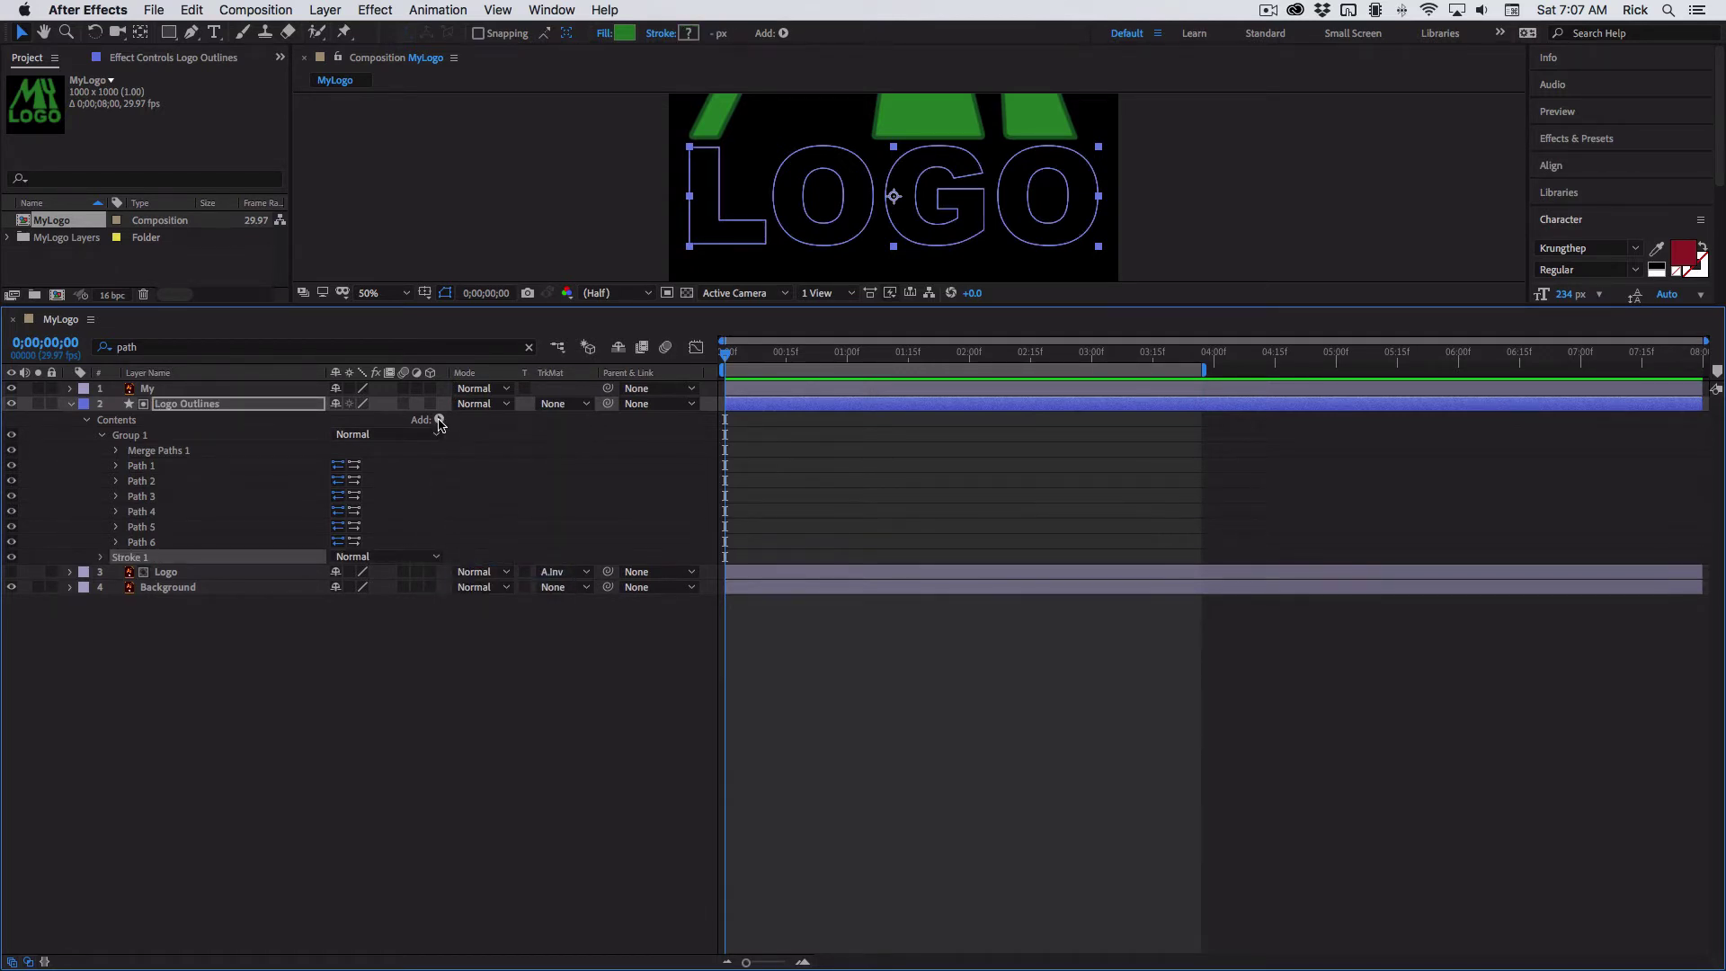
{"action": "left_click", "coordinate": [439, 419]}
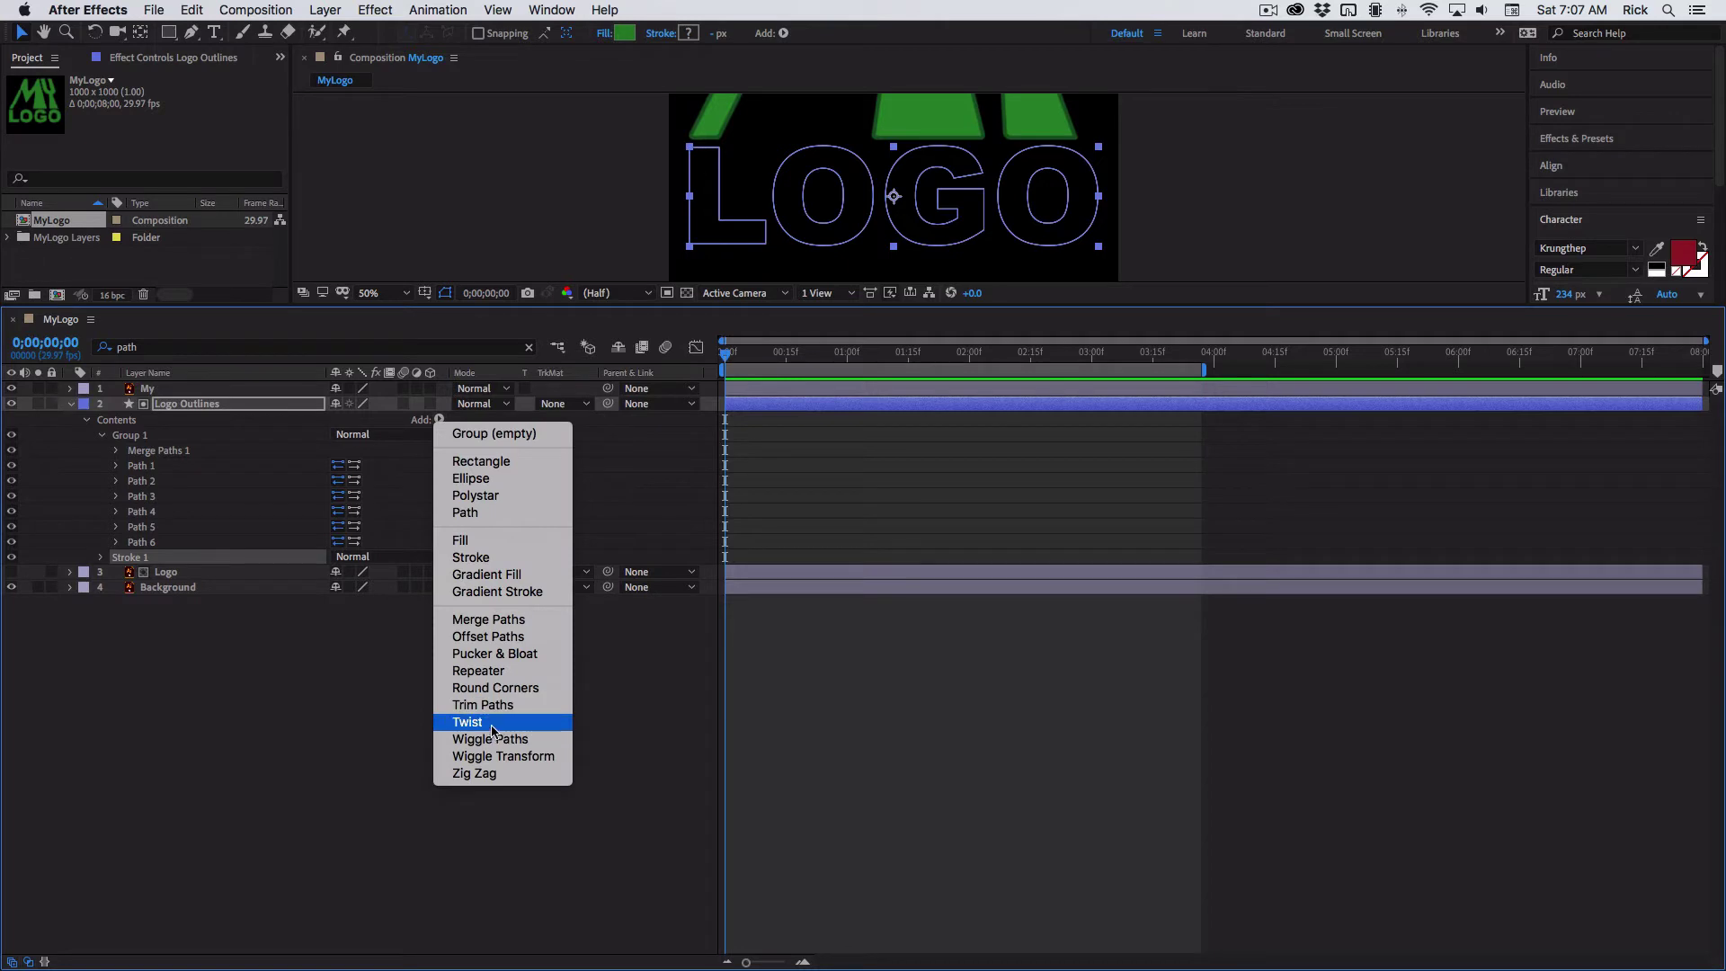
{"action": "left_click", "coordinate": [485, 704]}
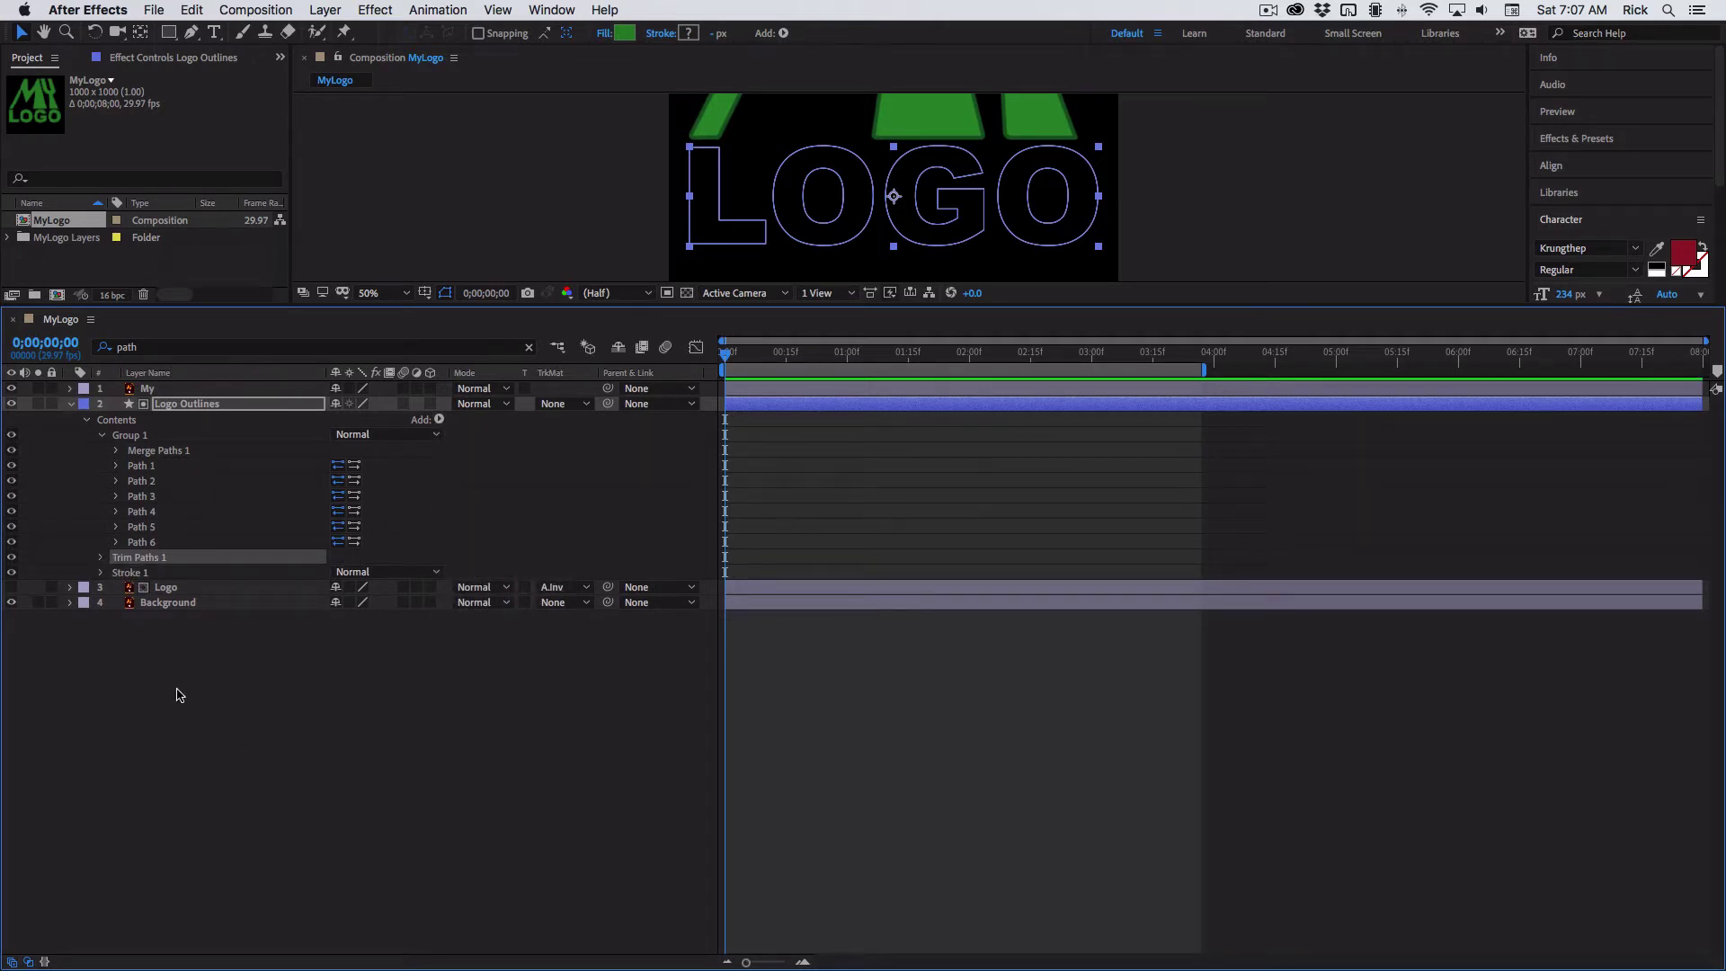
- Set Stroke 1's width to 10 so the LOGO letters get thick white outlines
{"action": "left_click", "coordinate": [177, 694]}
{"action": "left_click", "coordinate": [102, 573]}
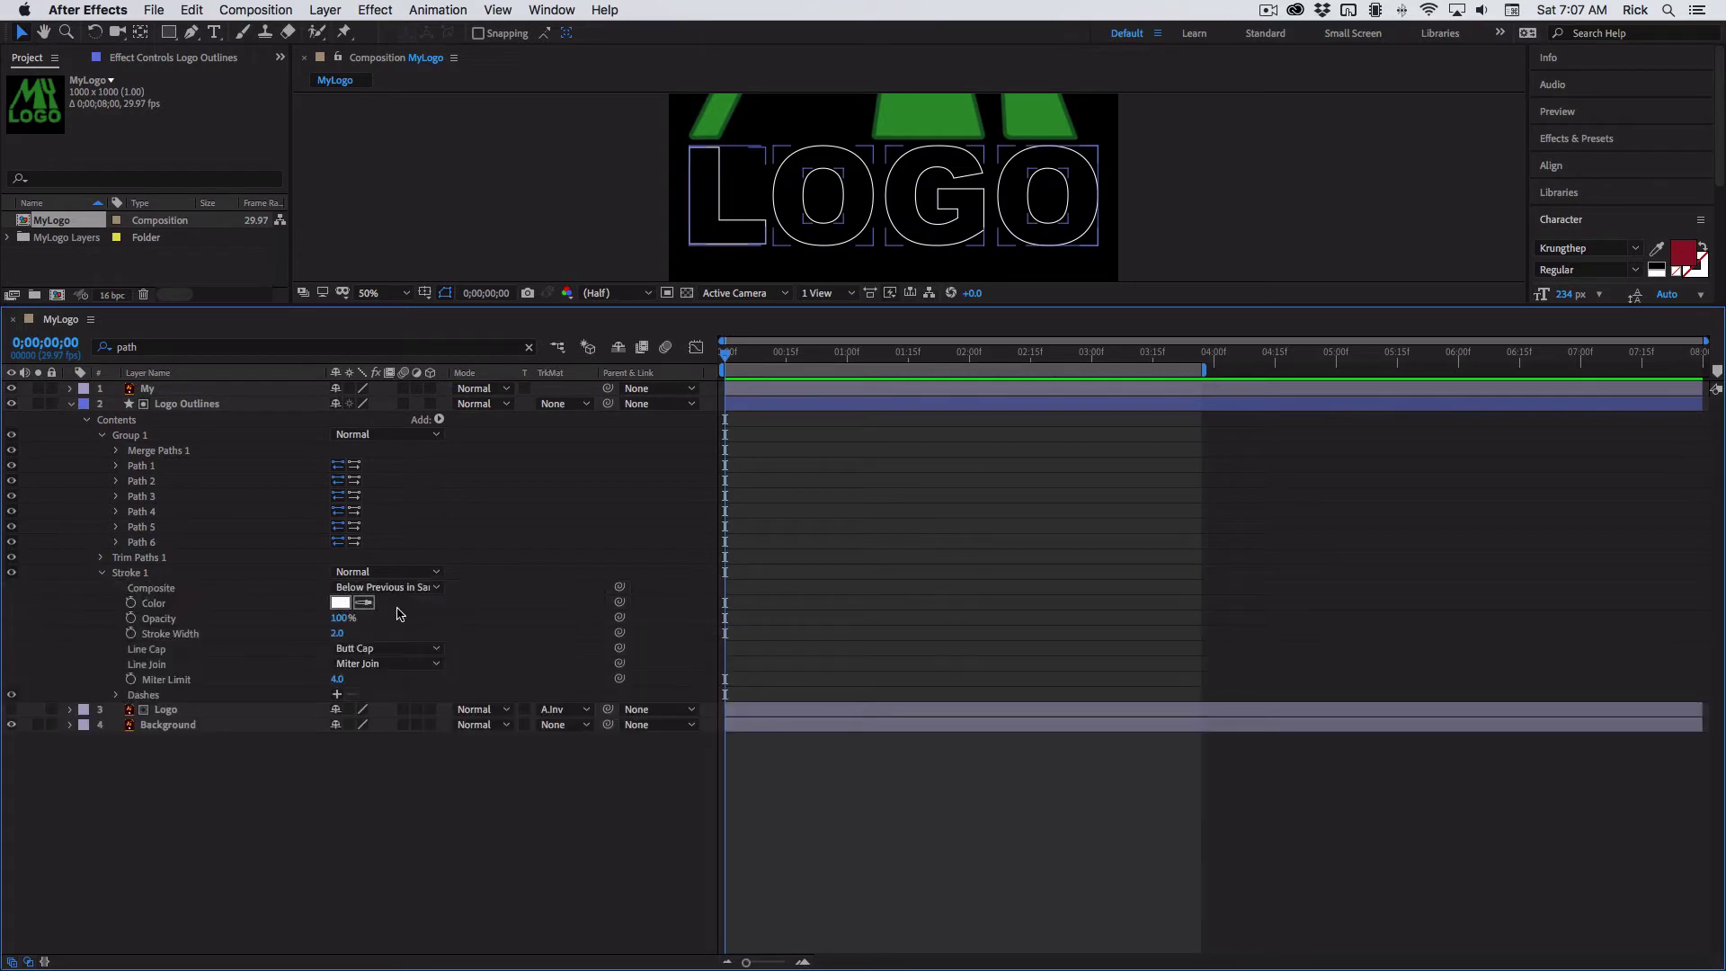
{"action": "left_click", "coordinate": [337, 634]}
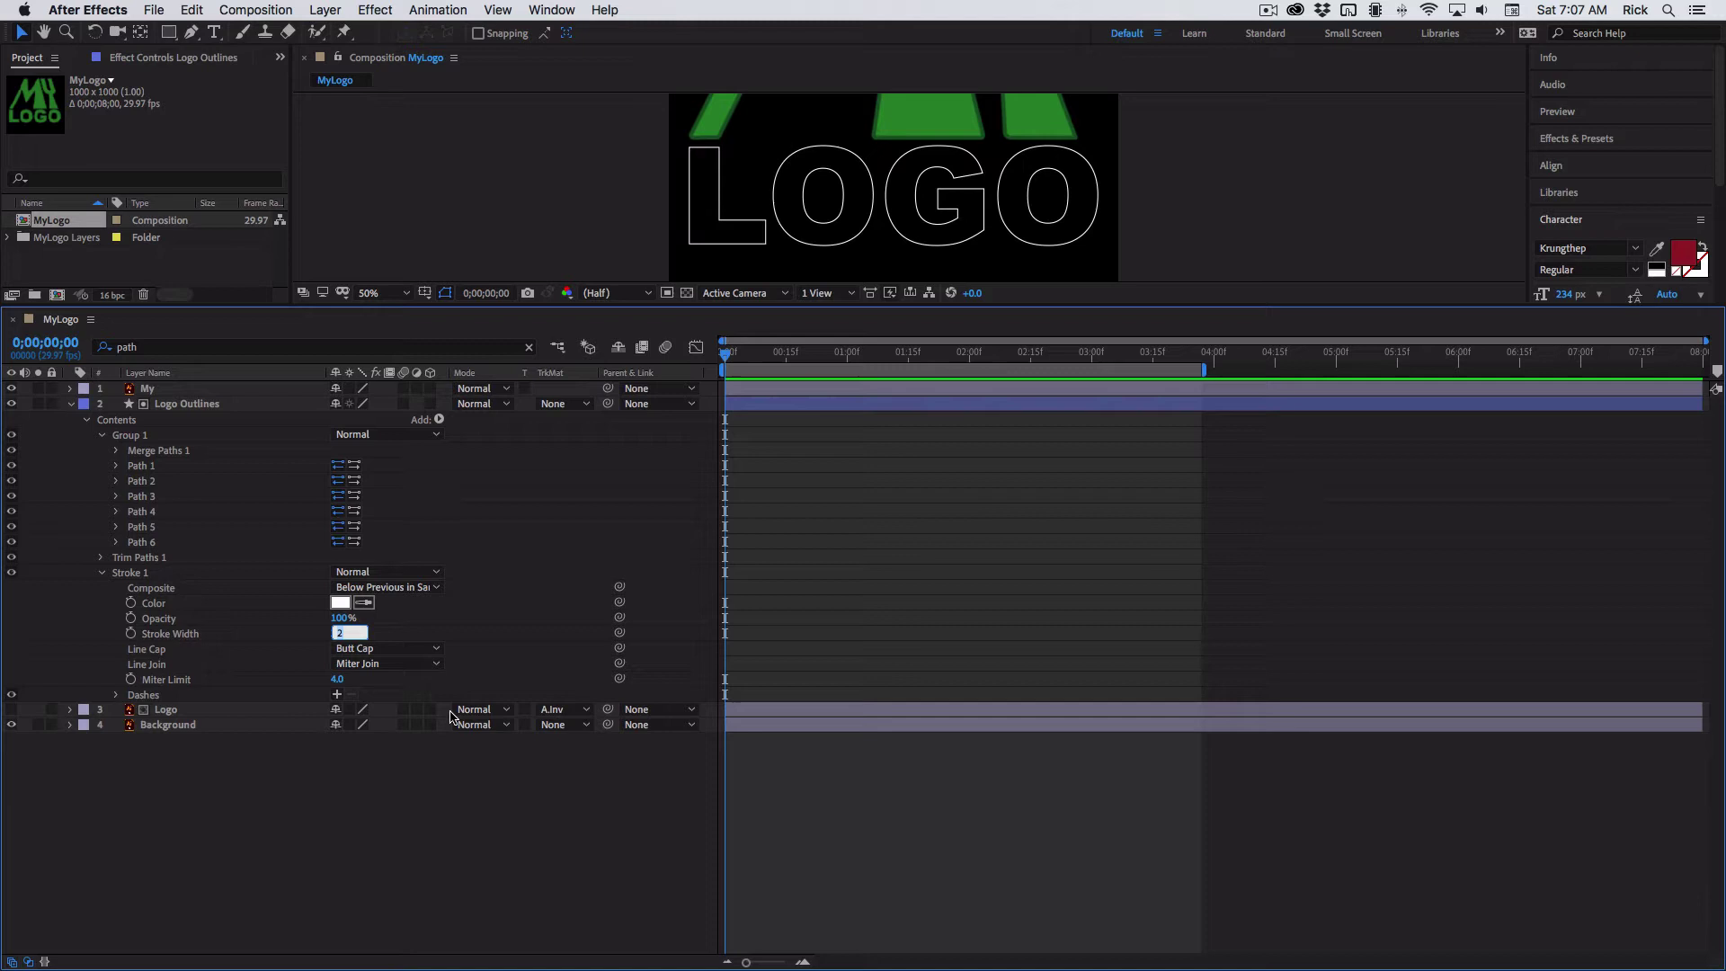
{"action": "key", "text": "Return"}
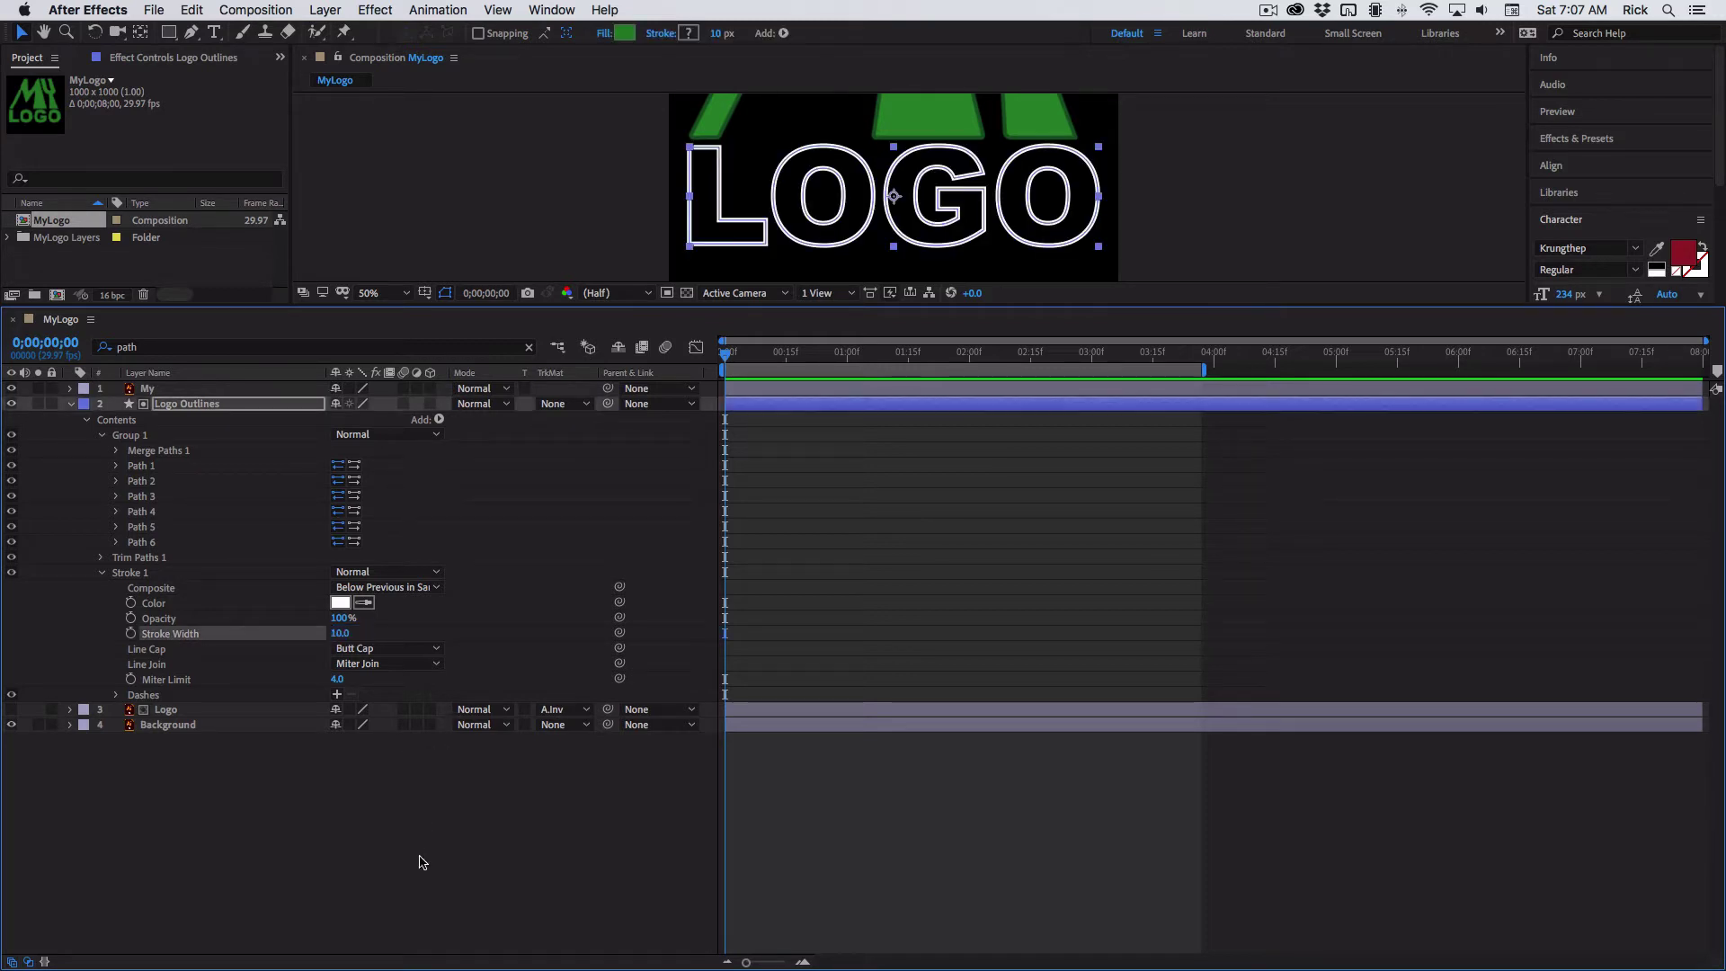
{"action": "left_click", "coordinate": [423, 859]}
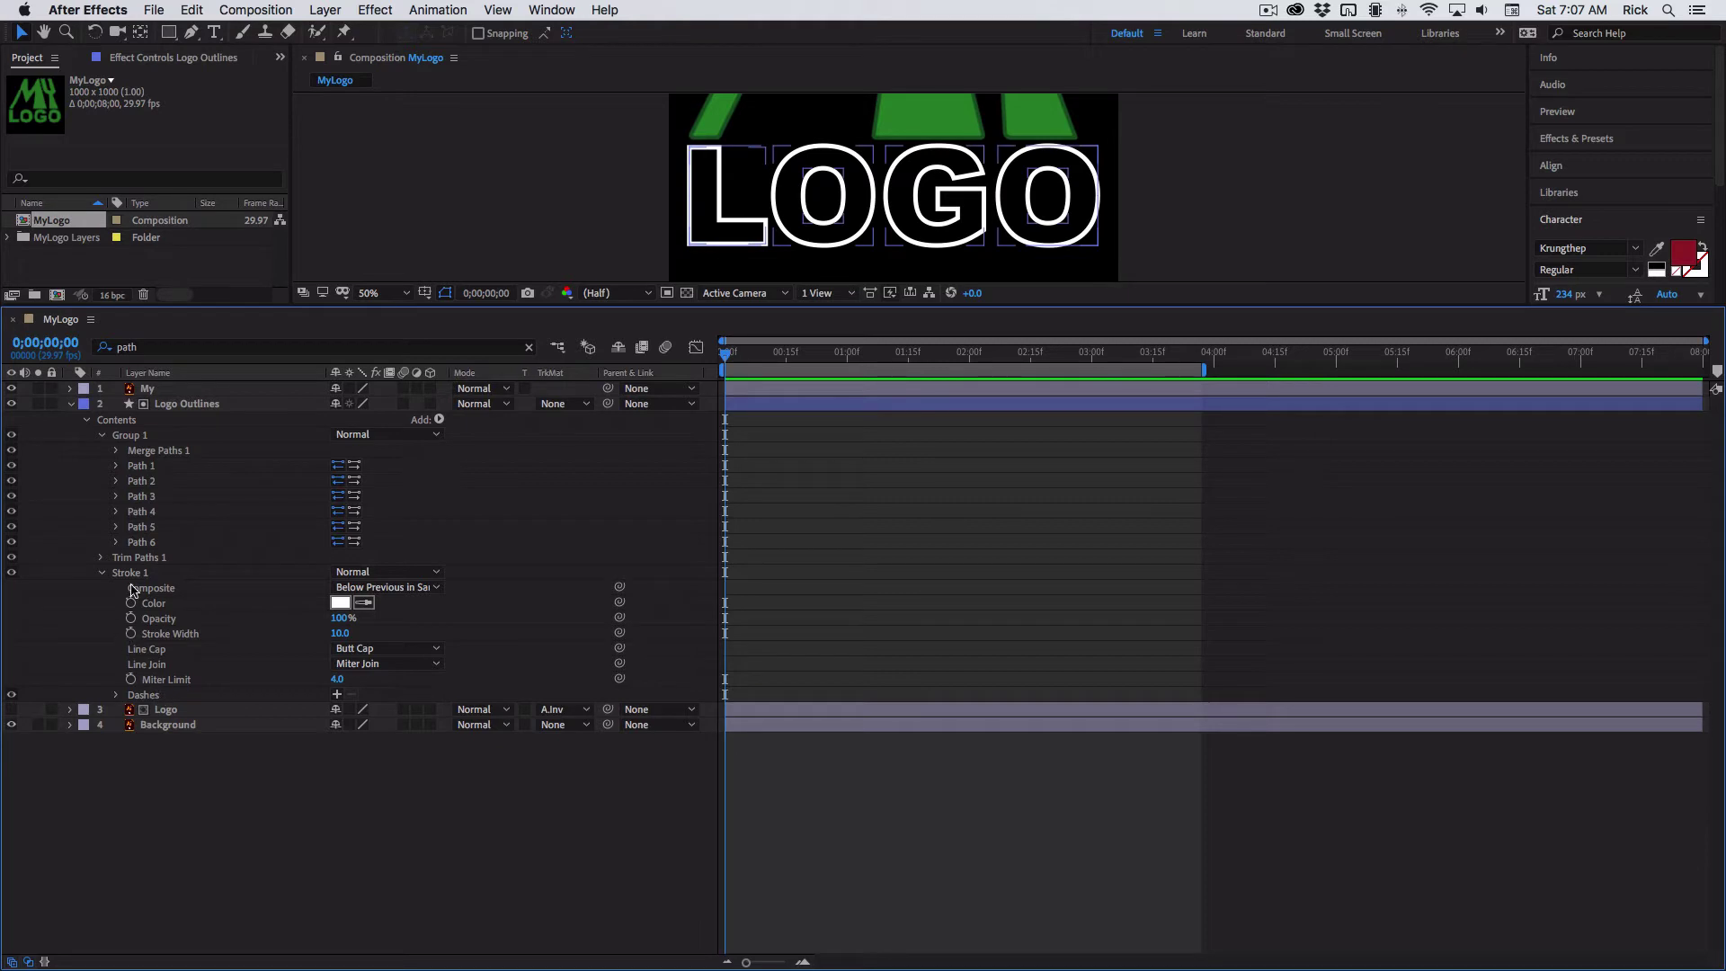
- Set Trim Paths 1 to trim multiple shapes Individually and adjust its Start value
{"action": "left_click", "coordinate": [102, 557]}
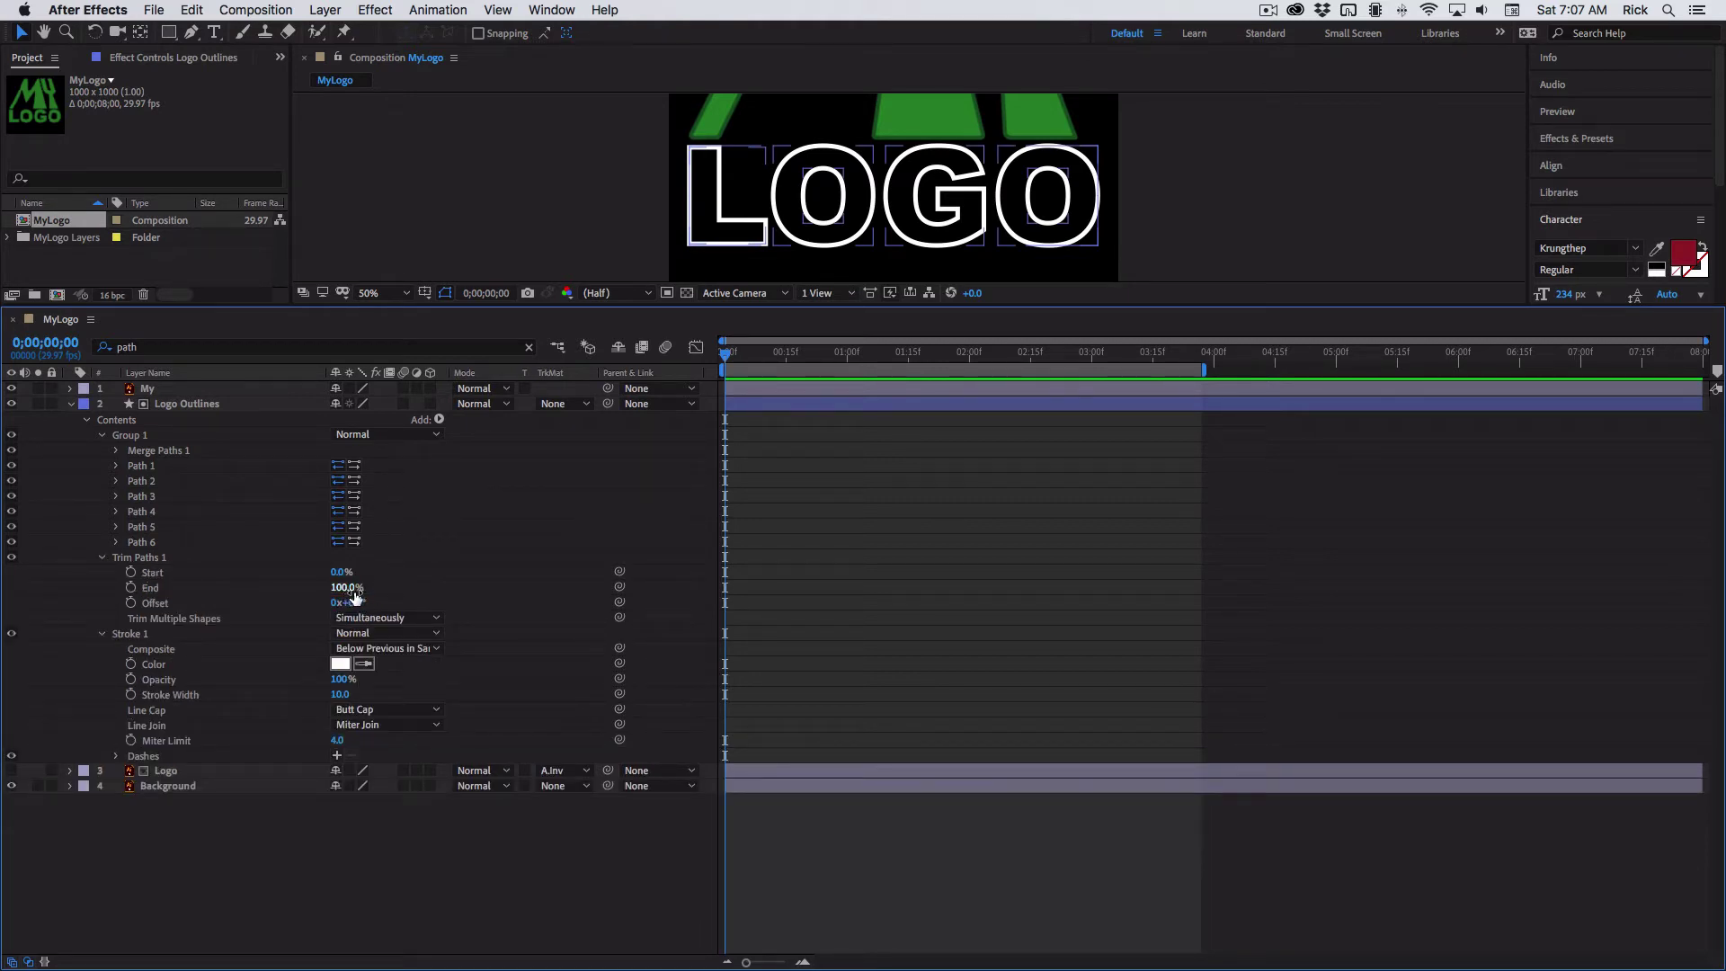
{"action": "left_click_drag", "start_coordinate": [337, 572], "coordinate": [381, 574]}
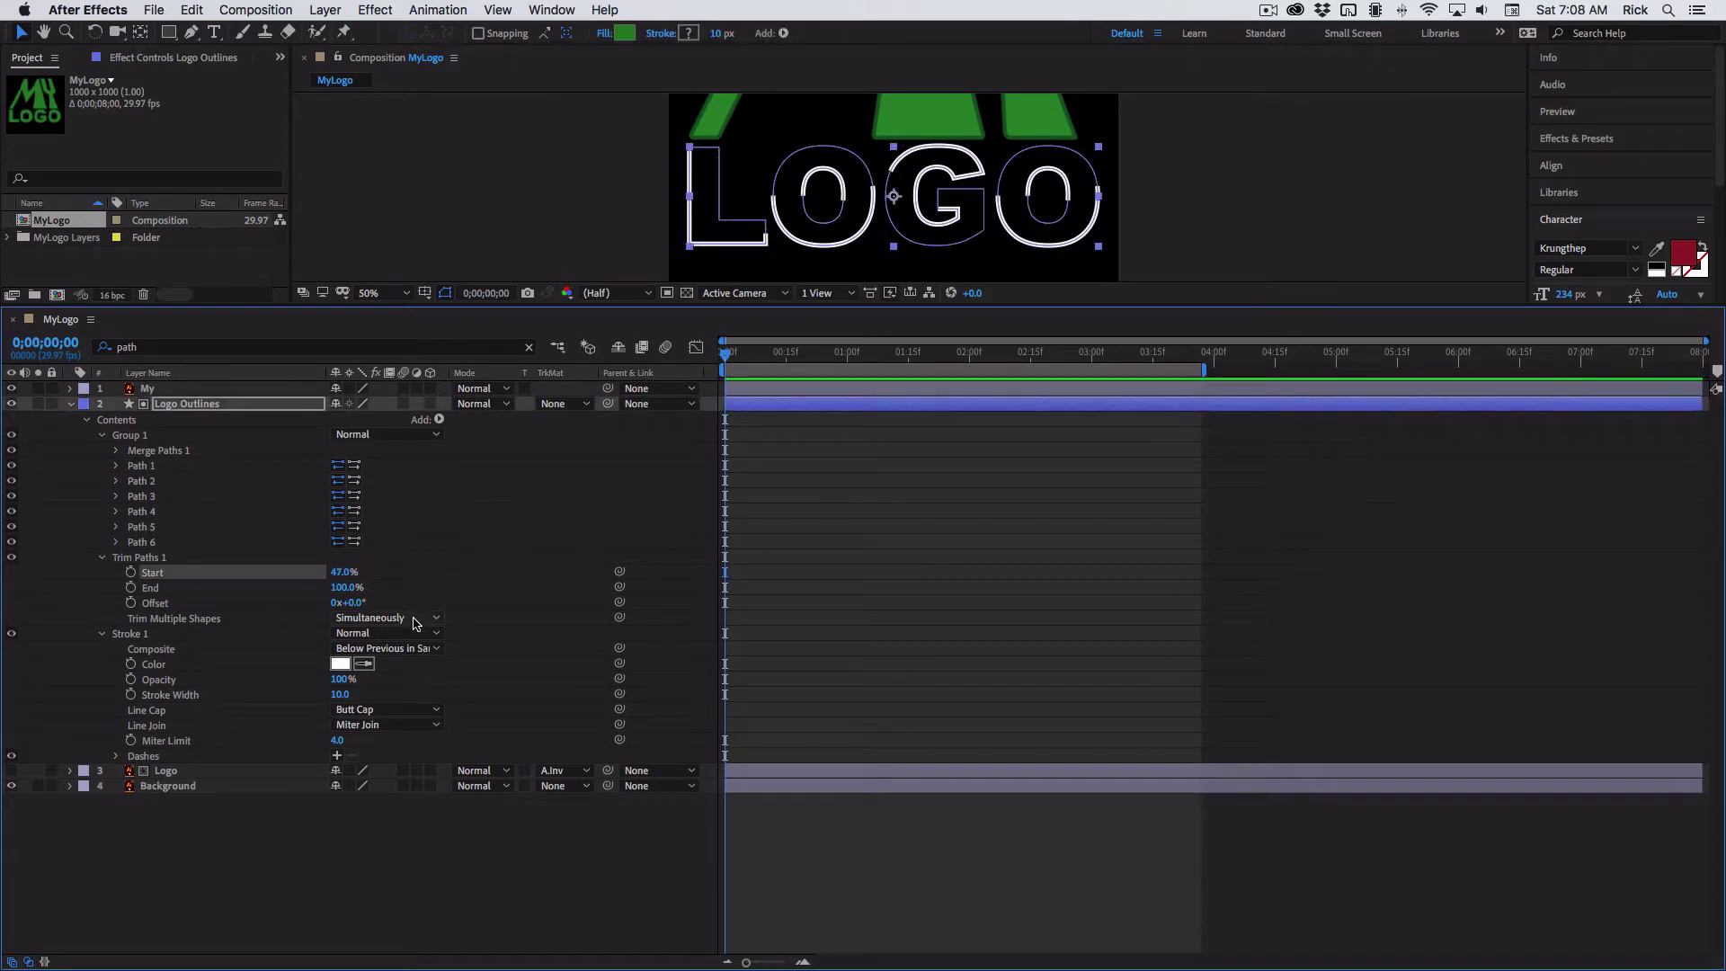
{"action": "left_click", "coordinate": [412, 618]}
{"action": "left_click", "coordinate": [407, 656]}
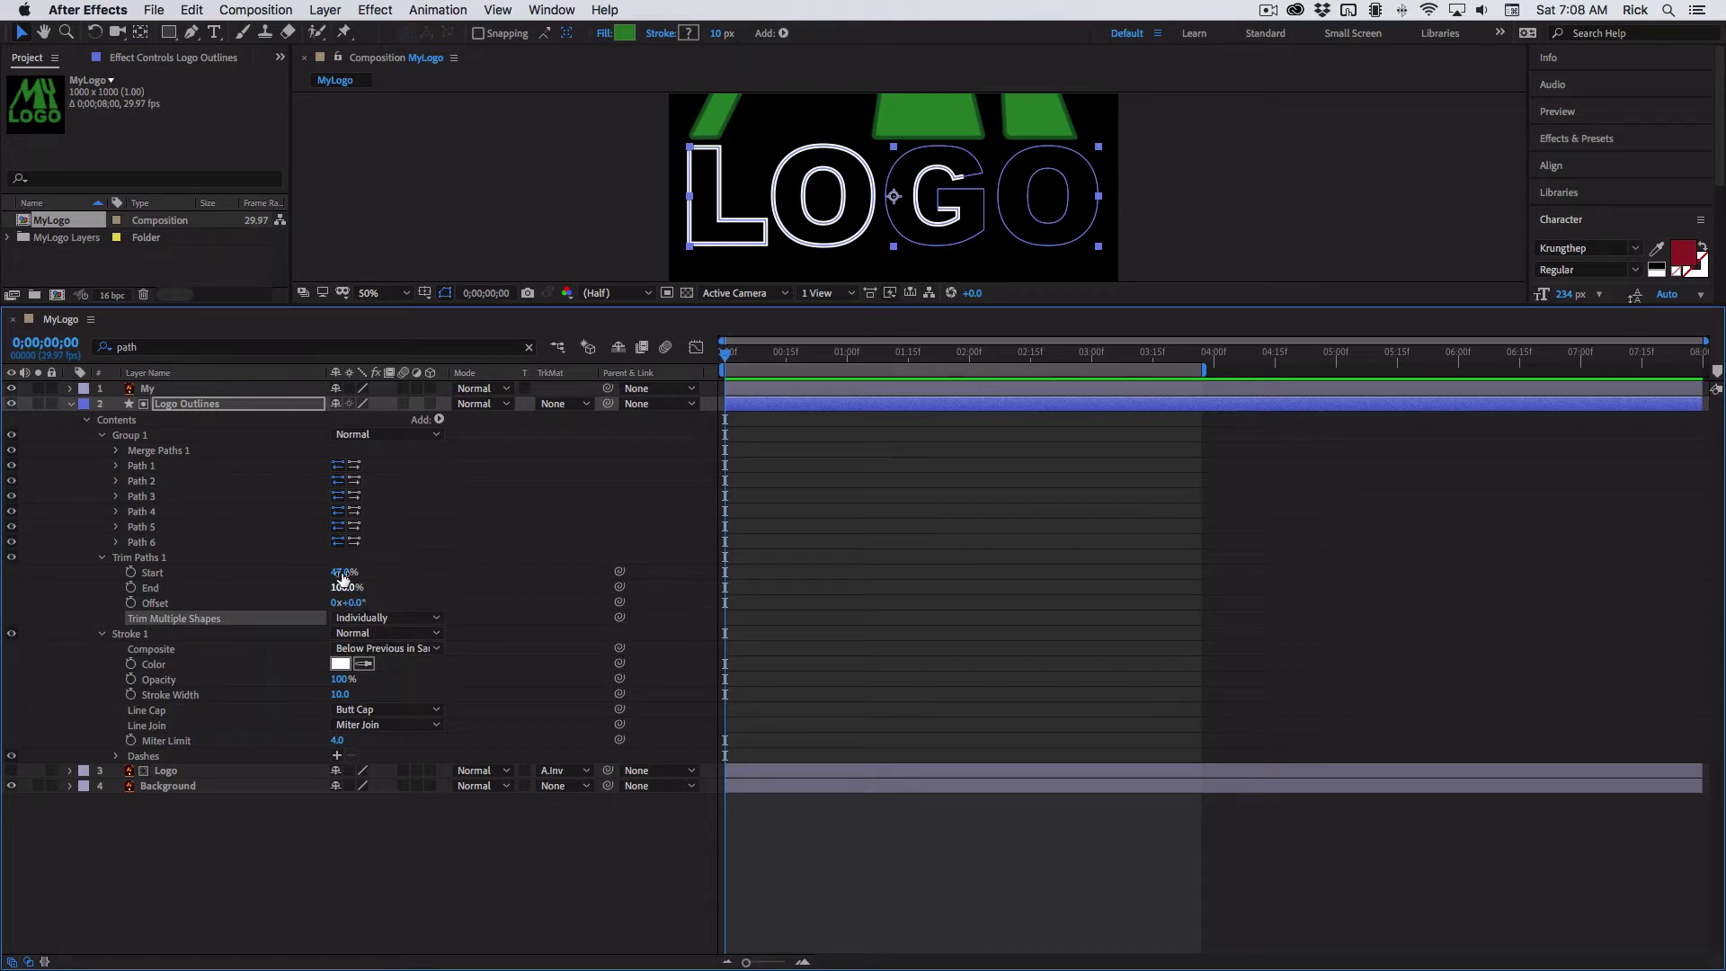
{"action": "mouse_move", "coordinate": [344, 572]}
{"action": "left_mouse_down"}
{"action": "mouse_move", "coordinate": [261, 569]}
{"action": "mouse_move", "coordinate": [392, 572]}
{"action": "mouse_move", "coordinate": [259, 569]}
{"action": "mouse_move", "coordinate": [384, 570]}
{"action": "left_mouse_up"}
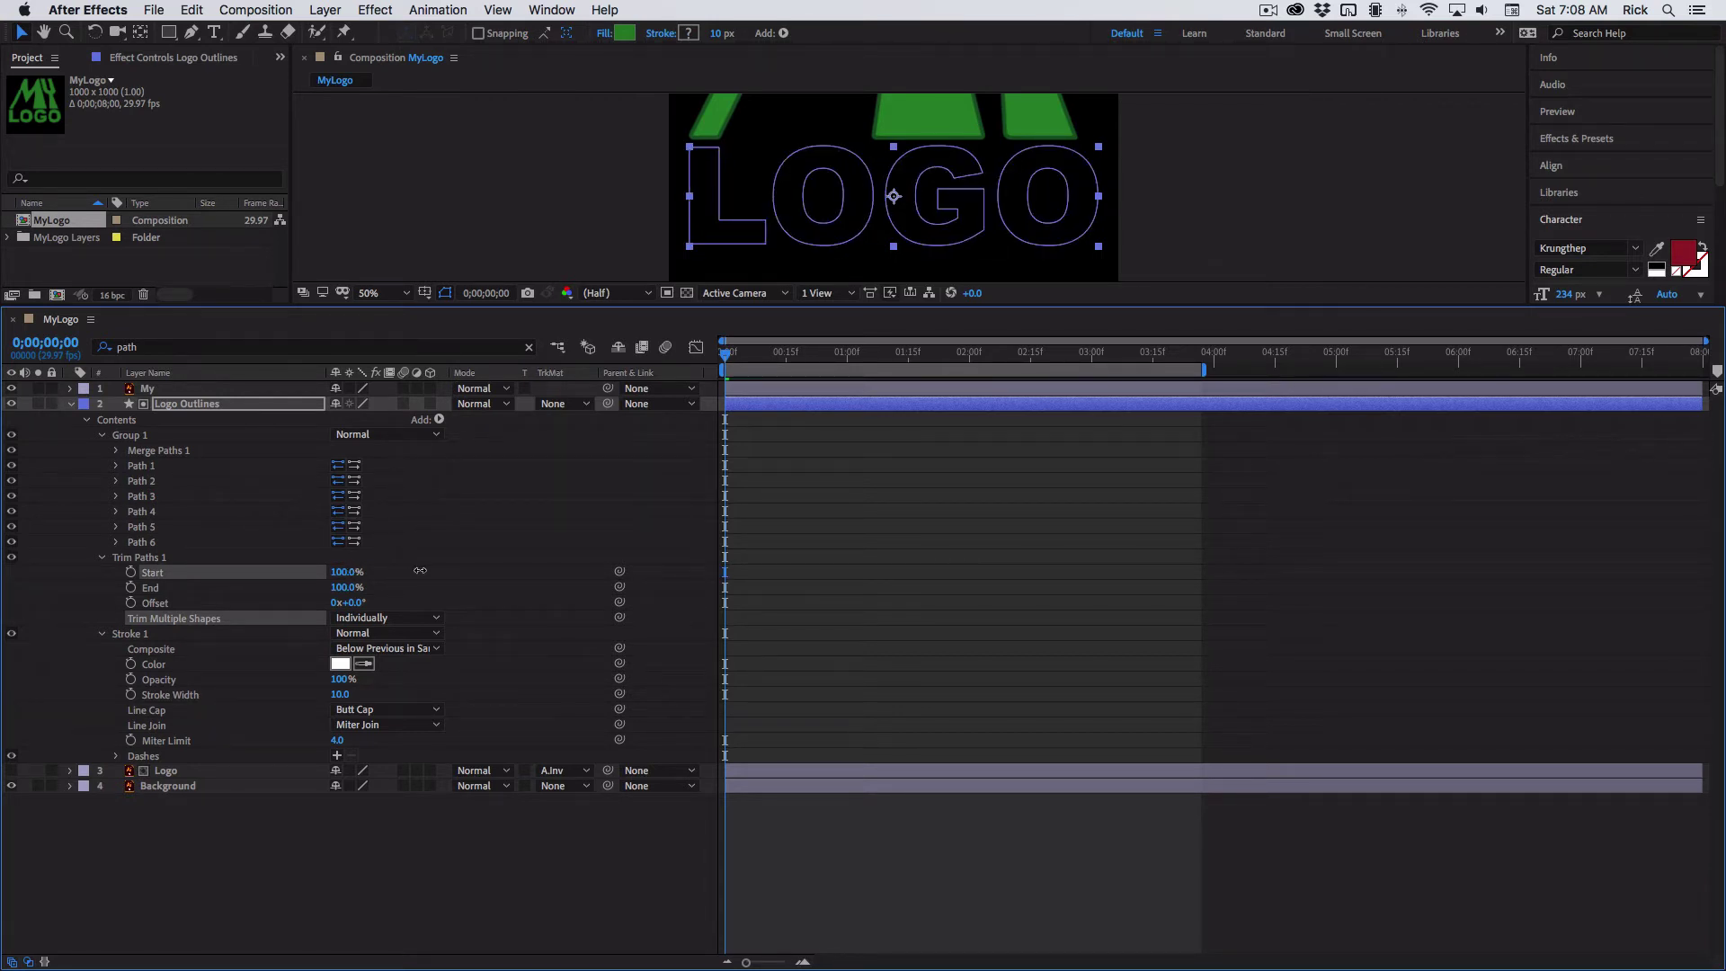
- Keyframe Trim Start at 100% on frame 0 and 0% at 3;00, then preview the draw-on
{"action": "left_click", "coordinate": [130, 574]}
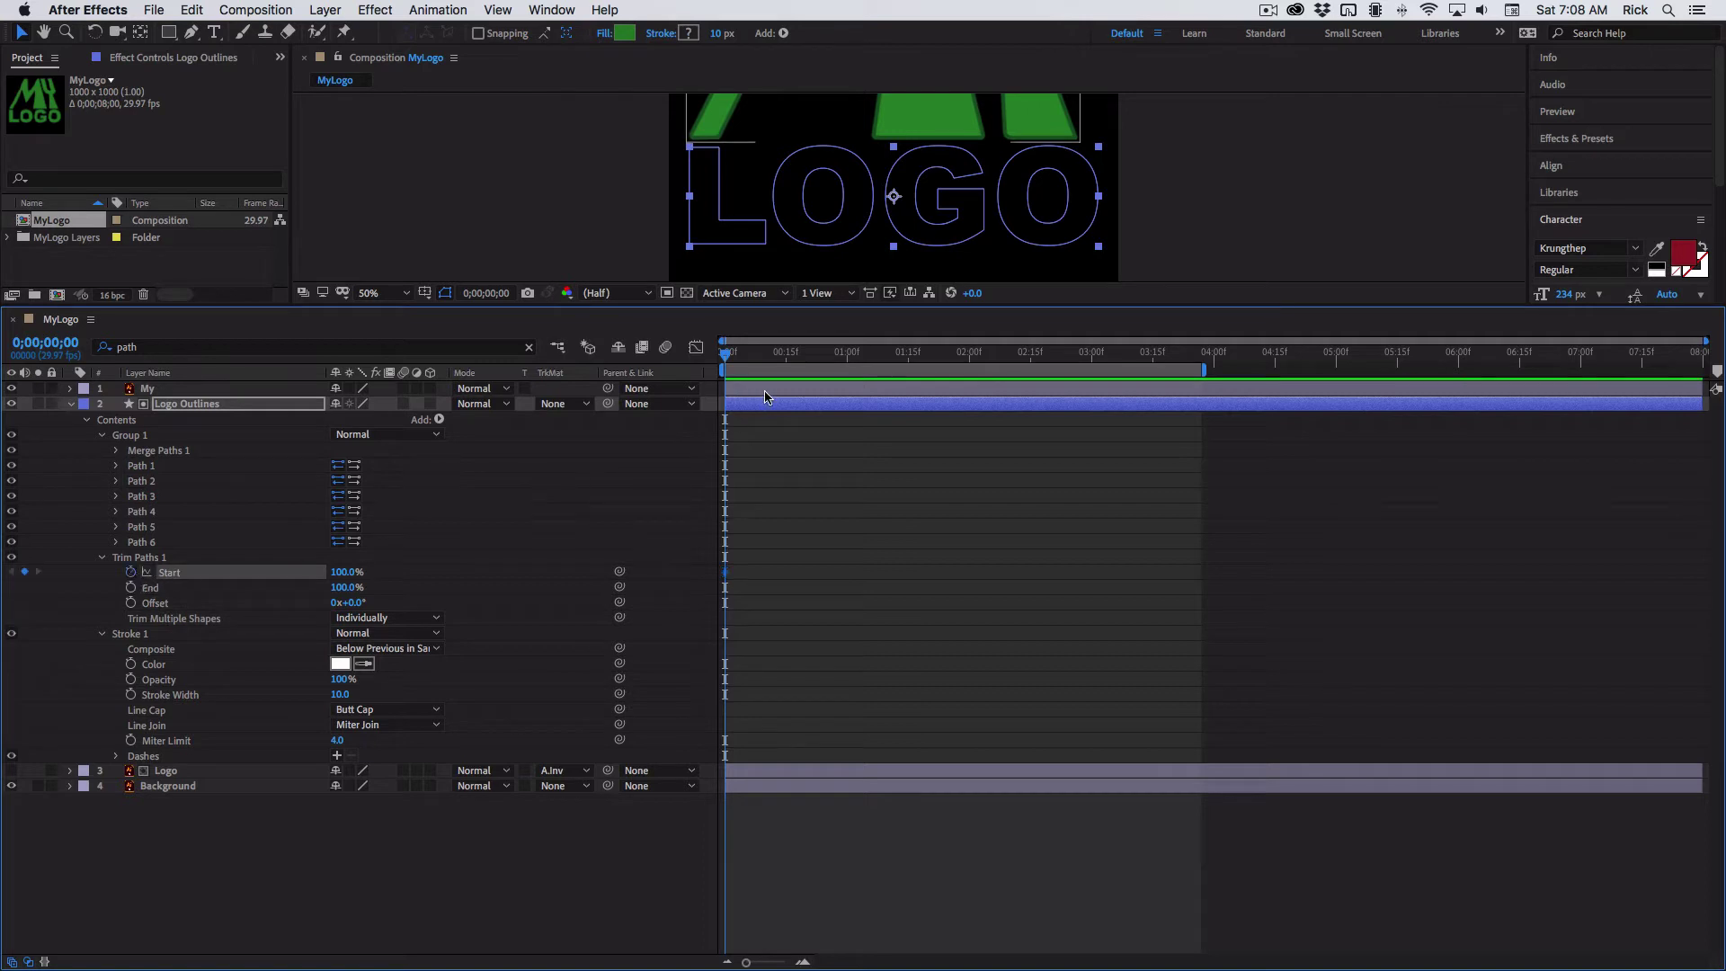
{"action": "left_click_drag", "start_coordinate": [751, 363], "coordinate": [1091, 359]}
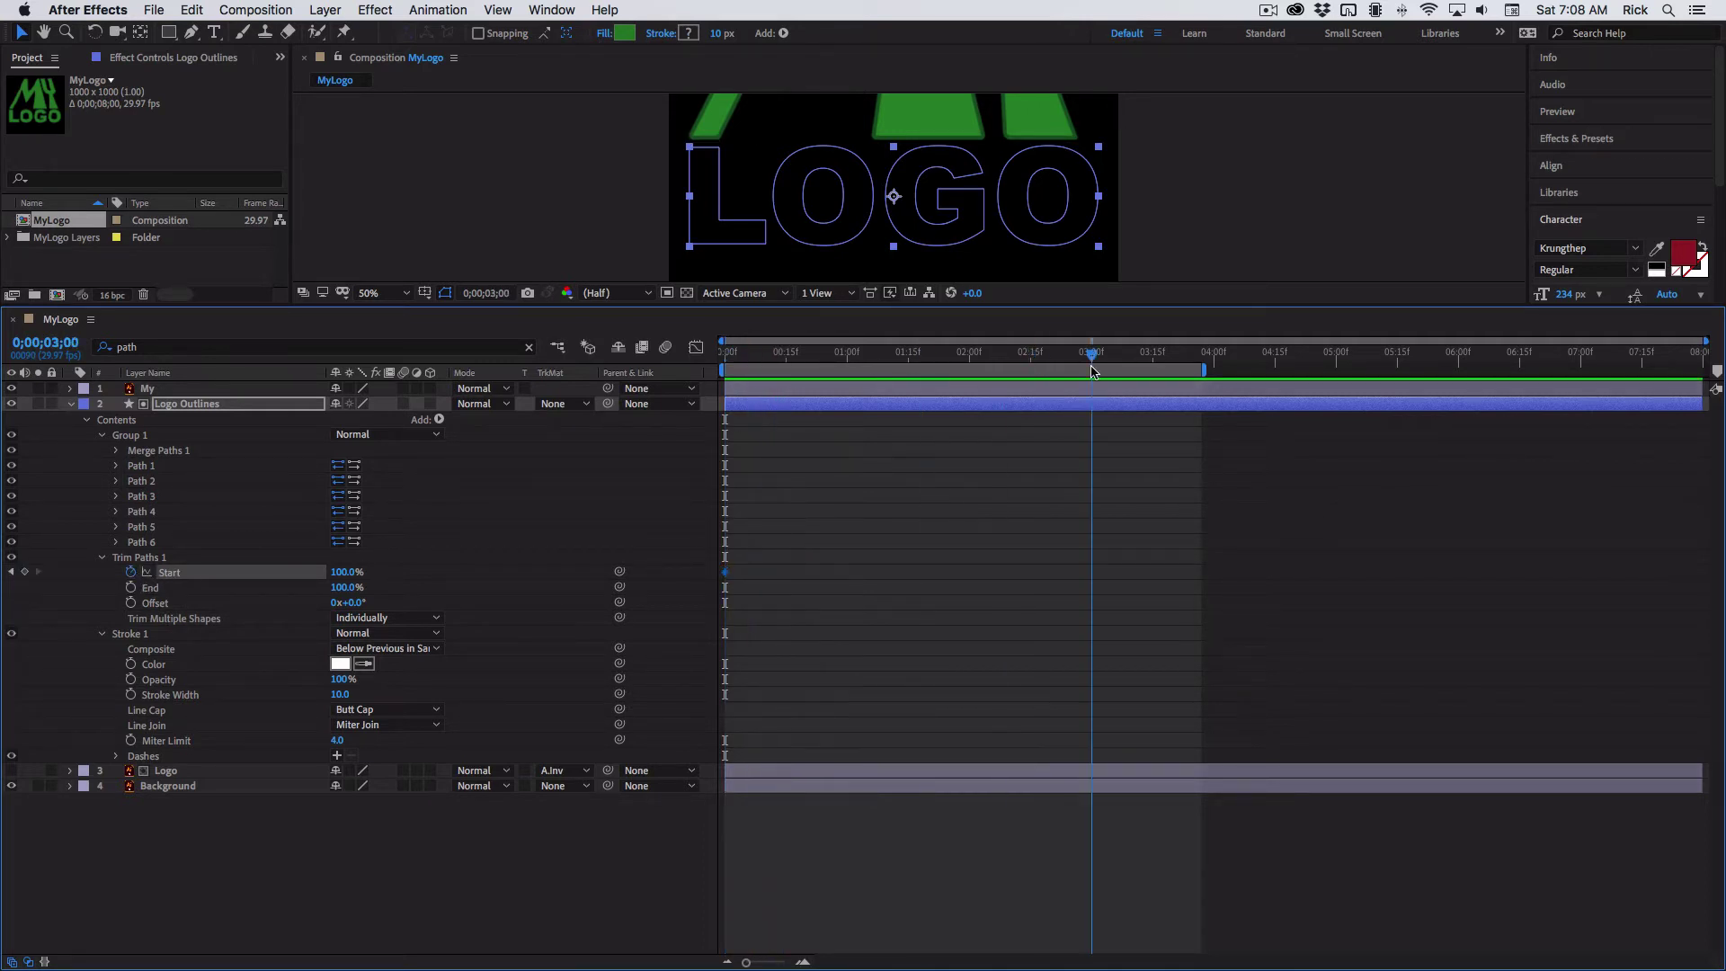
{"action": "left_click_drag", "start_coordinate": [342, 576], "coordinate": [211, 569]}
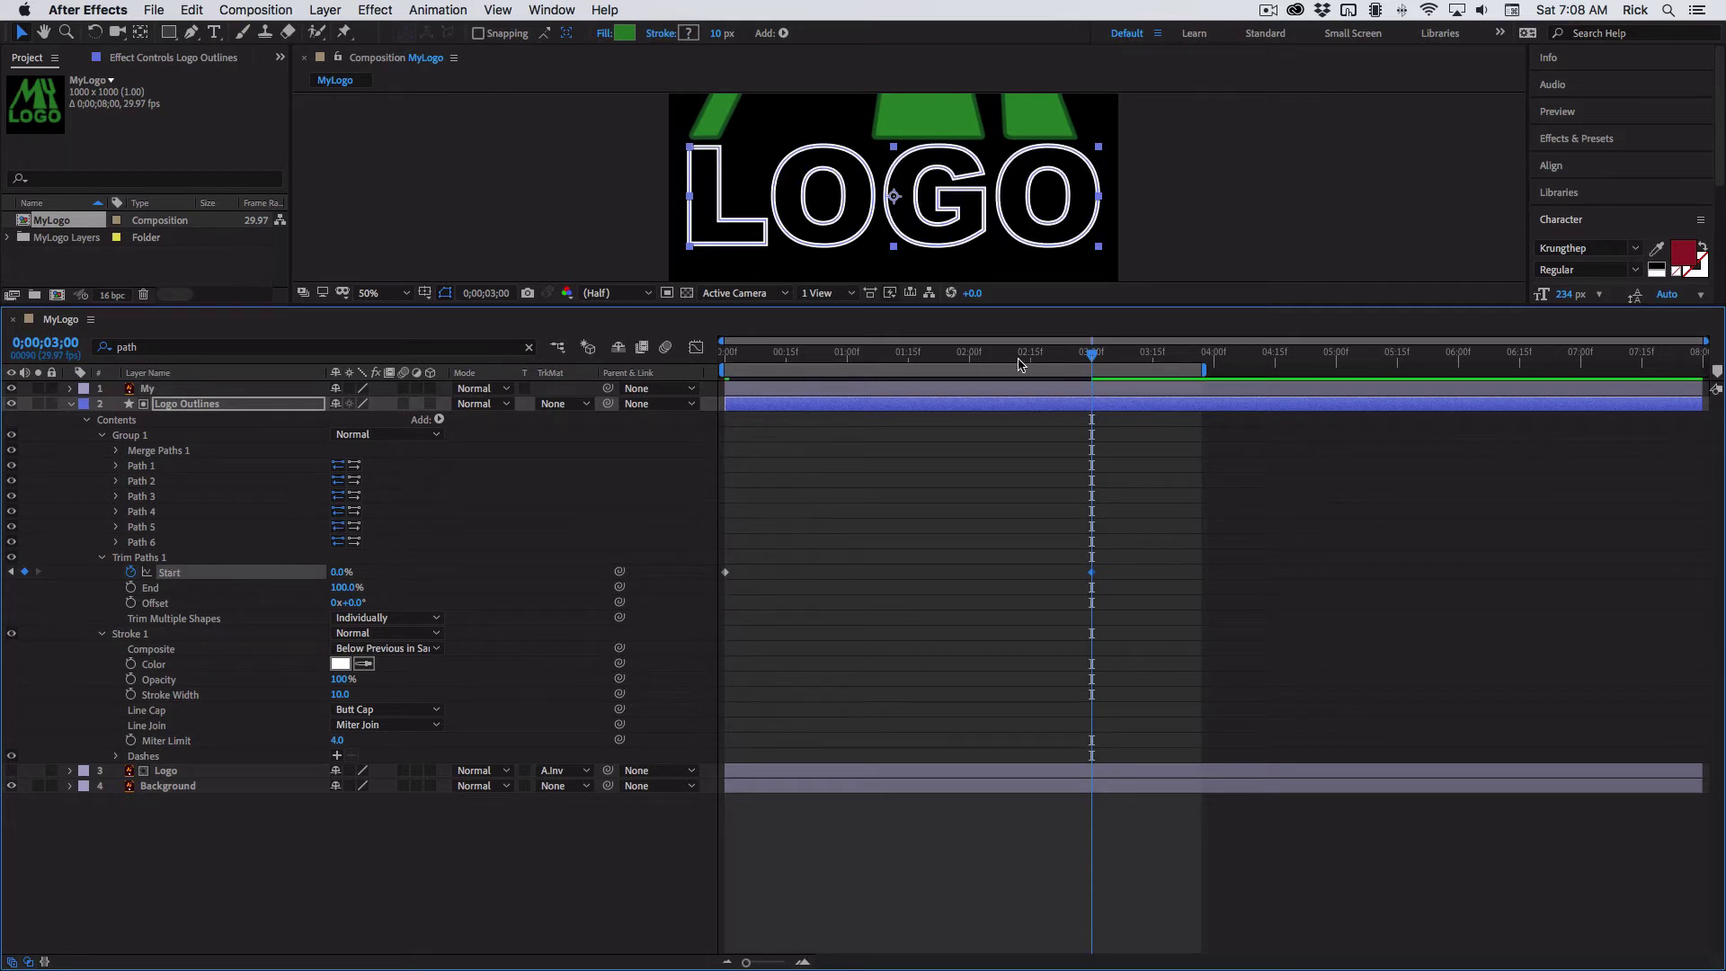
{"action": "mouse_move", "coordinate": [1021, 363]}
{"action": "left_mouse_down"}
{"action": "mouse_move", "coordinate": [690, 348]}
{"action": "mouse_move", "coordinate": [749, 355]}
{"action": "left_mouse_up"}
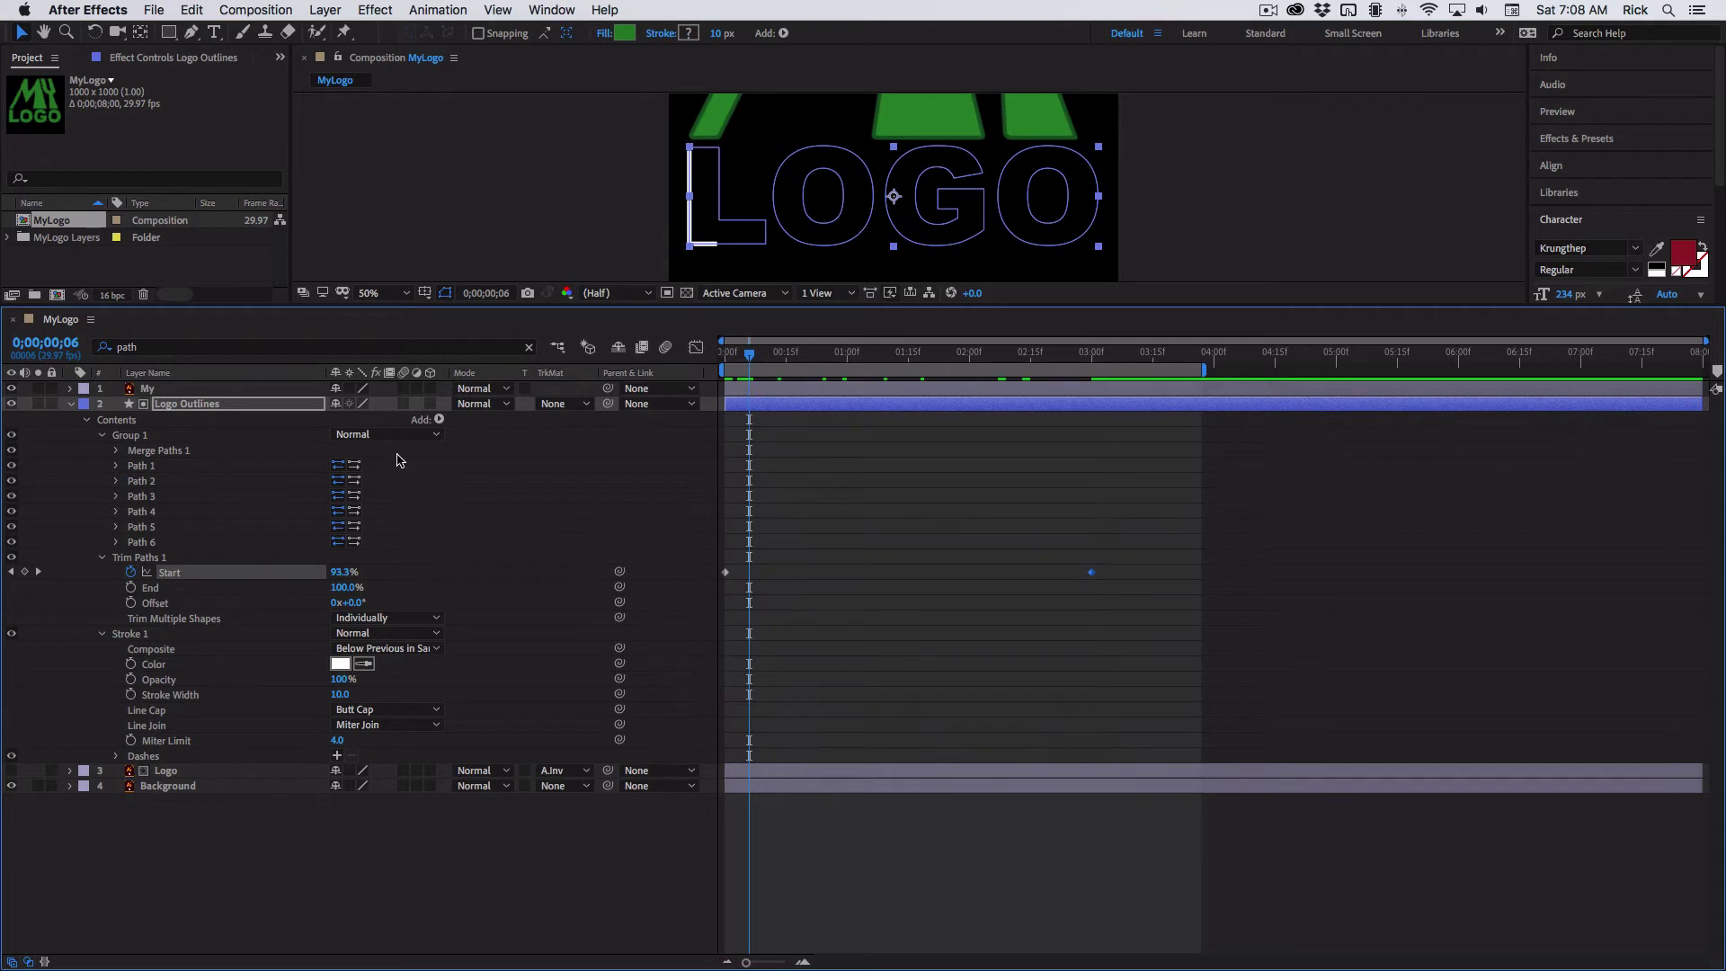
- Turn on Reverse Path Direction for Path 6, the L, and preview its stroke
{"action": "left_click", "coordinate": [355, 467]}
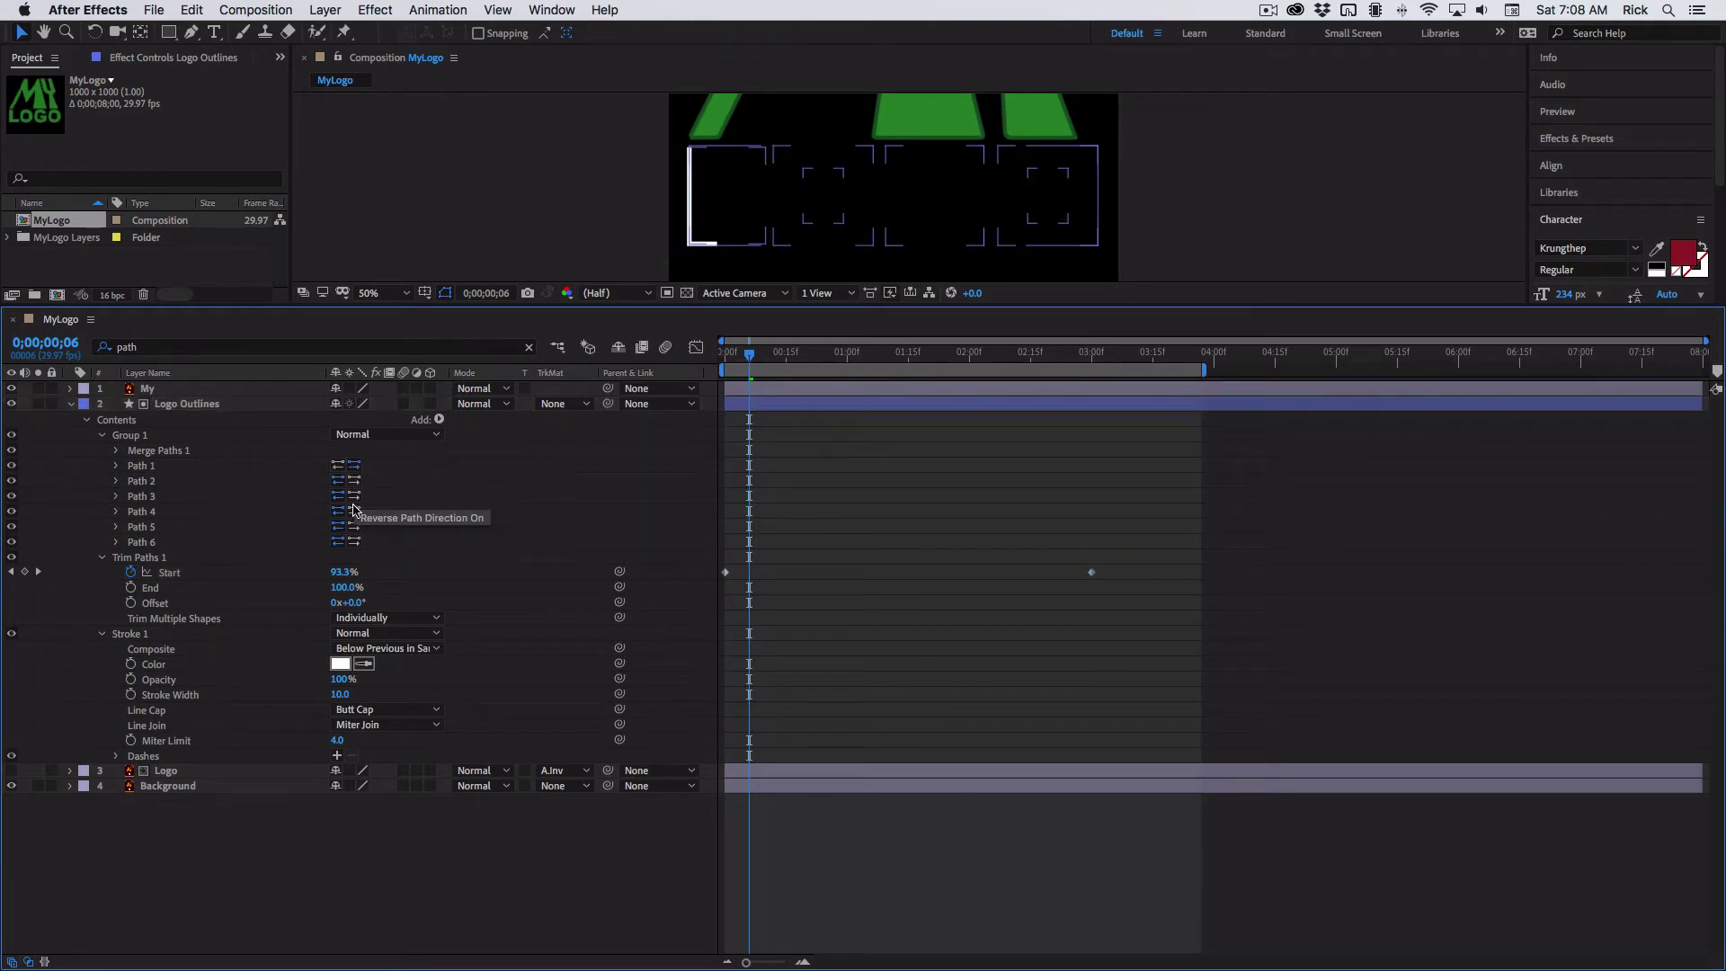
{"action": "left_click", "coordinate": [356, 542]}
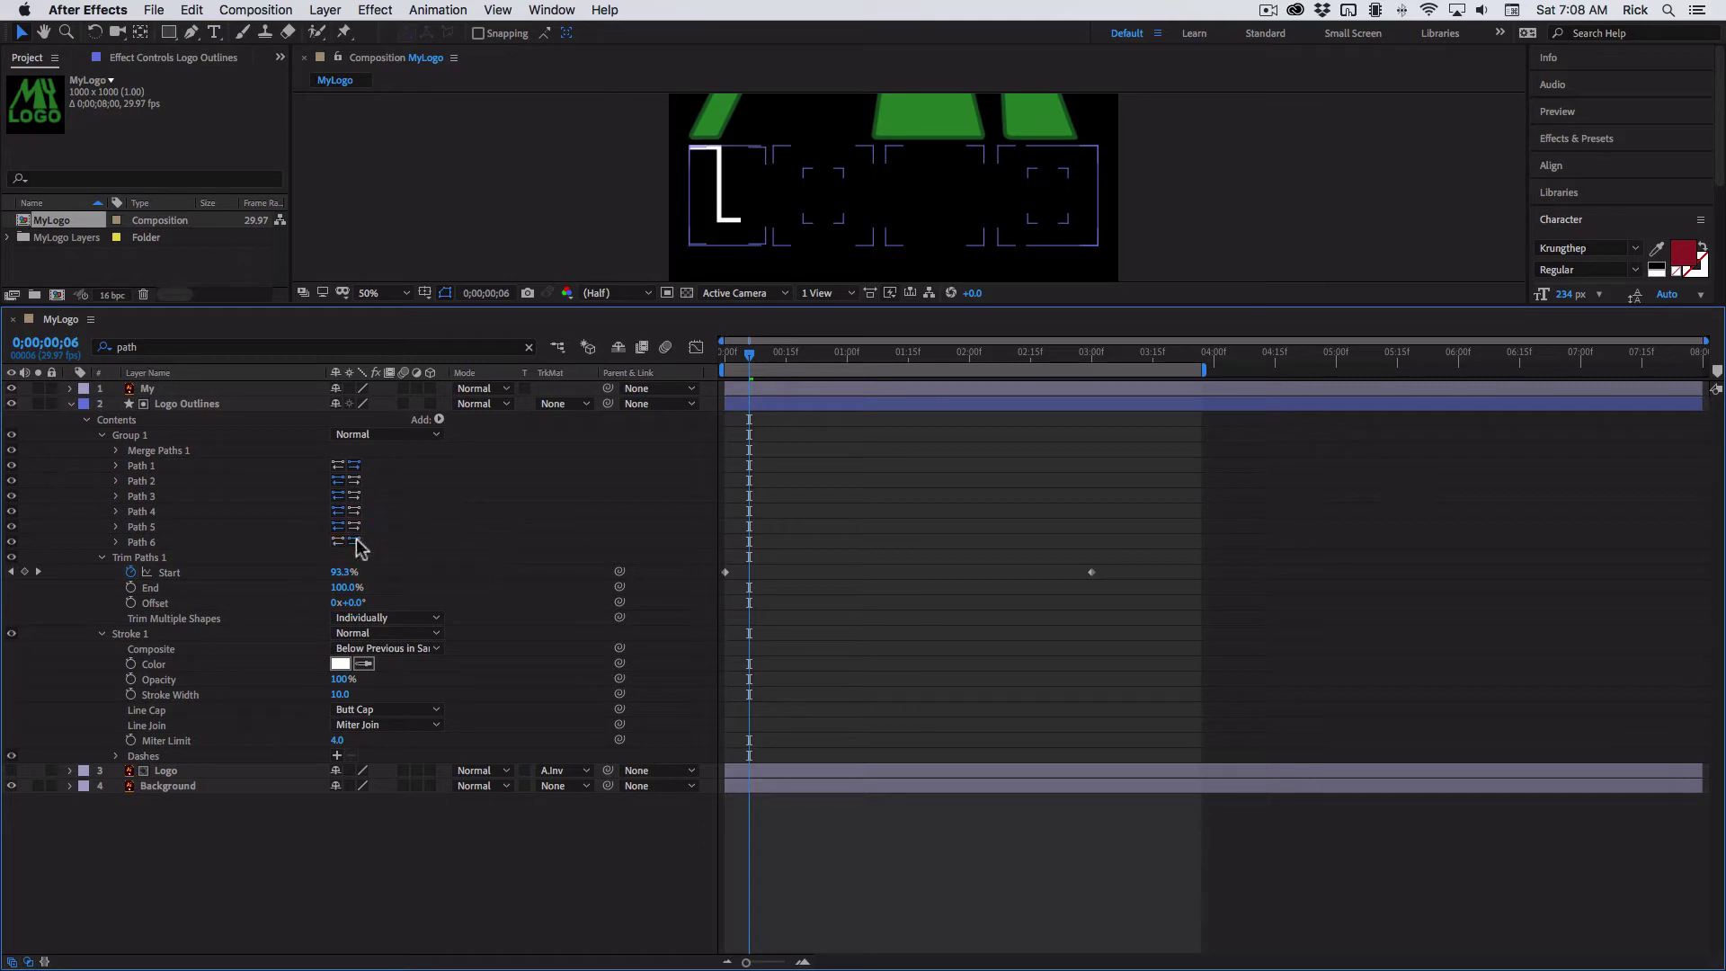
{"action": "mouse_move", "coordinate": [748, 353]}
{"action": "left_mouse_down"}
{"action": "mouse_move", "coordinate": [724, 353]}
{"action": "mouse_move", "coordinate": [828, 364]}
{"action": "left_mouse_up"}
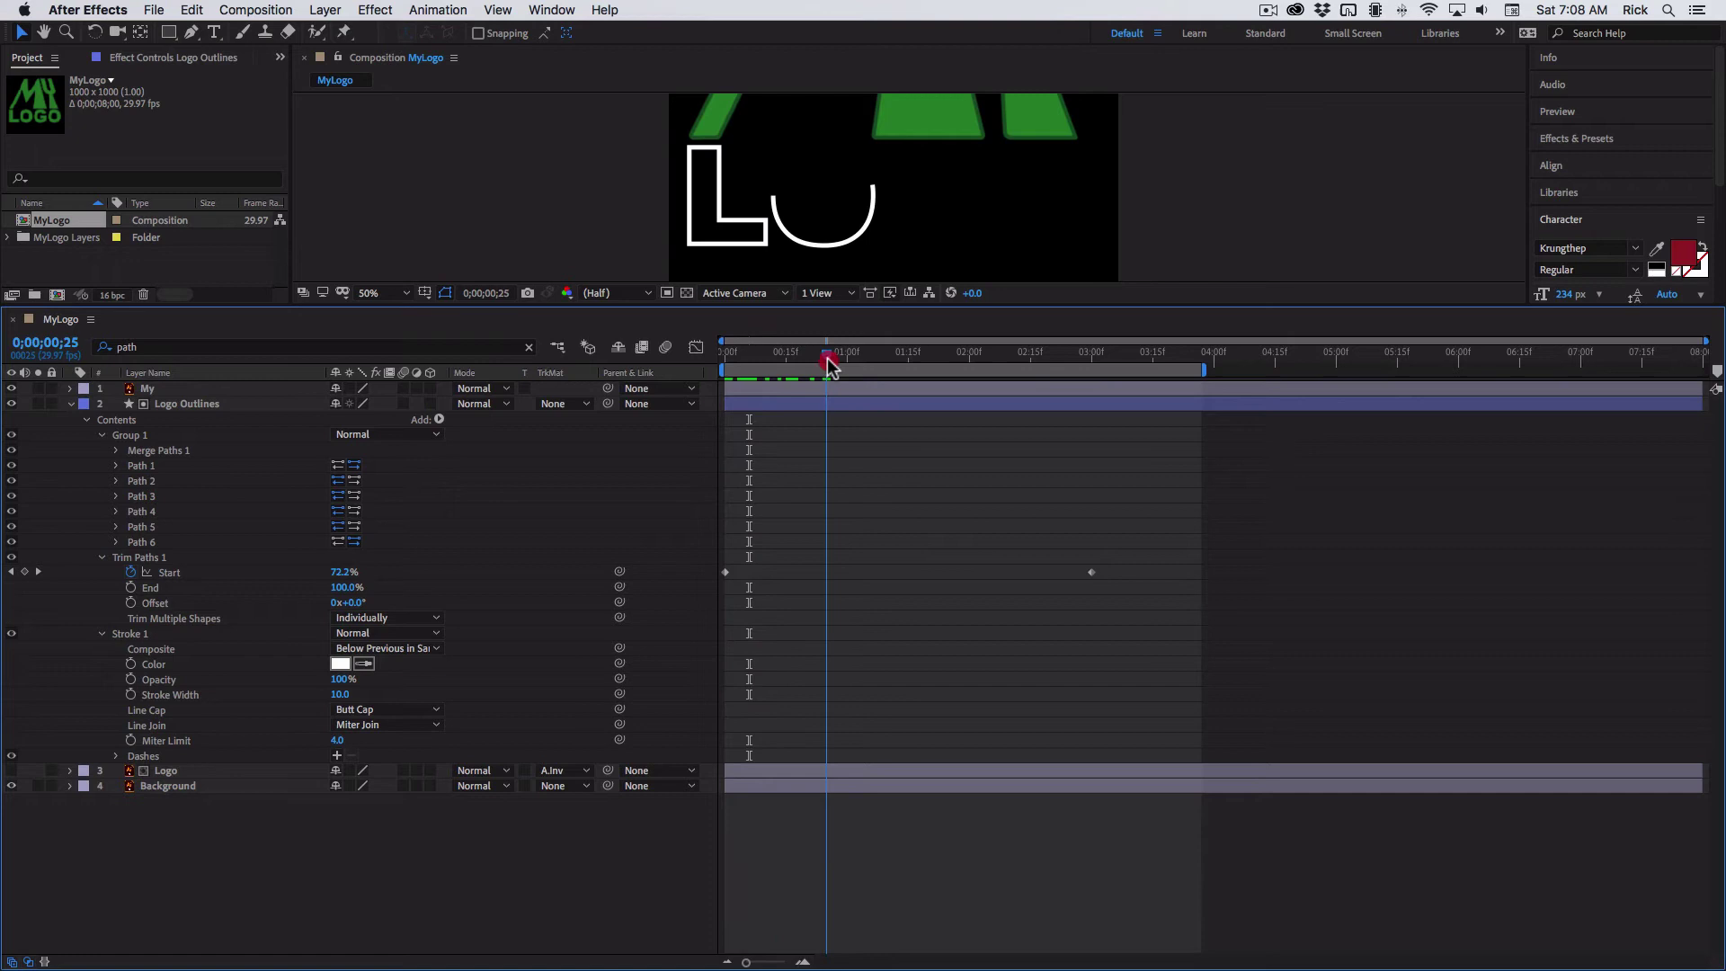
- Select Path 5's path, the first O's outline, in Logo Outlines to show its vertices
{"action": "left_click", "coordinate": [819, 409]}
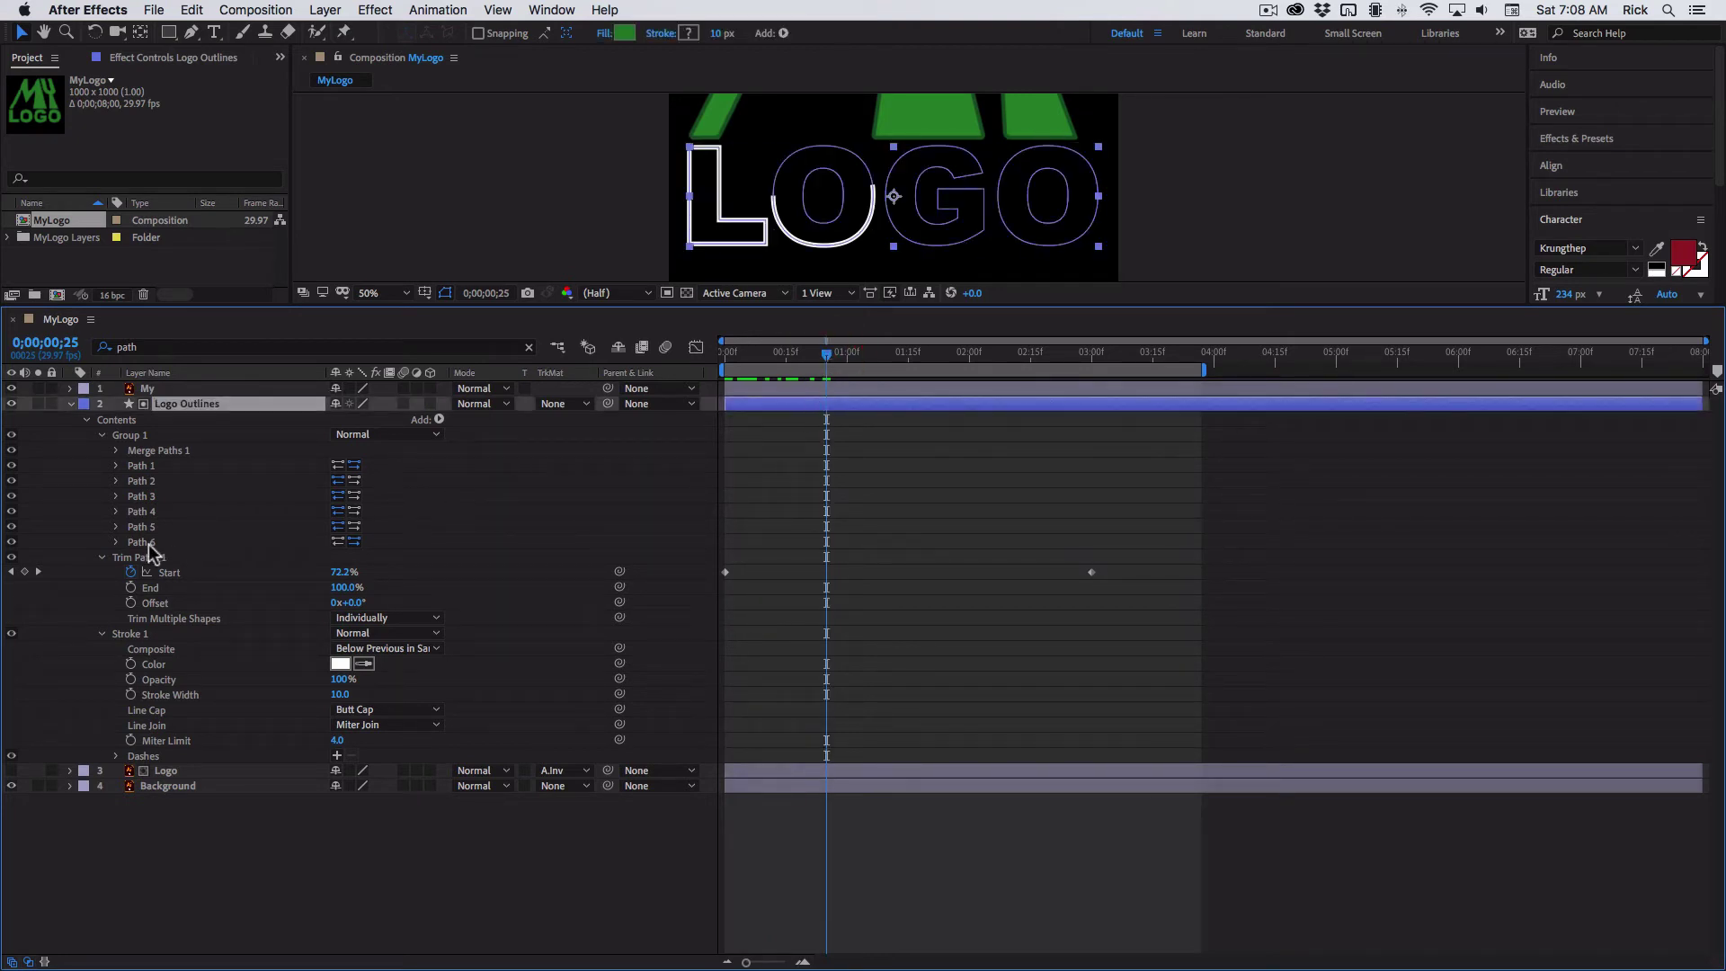
{"action": "left_click", "coordinate": [149, 543]}
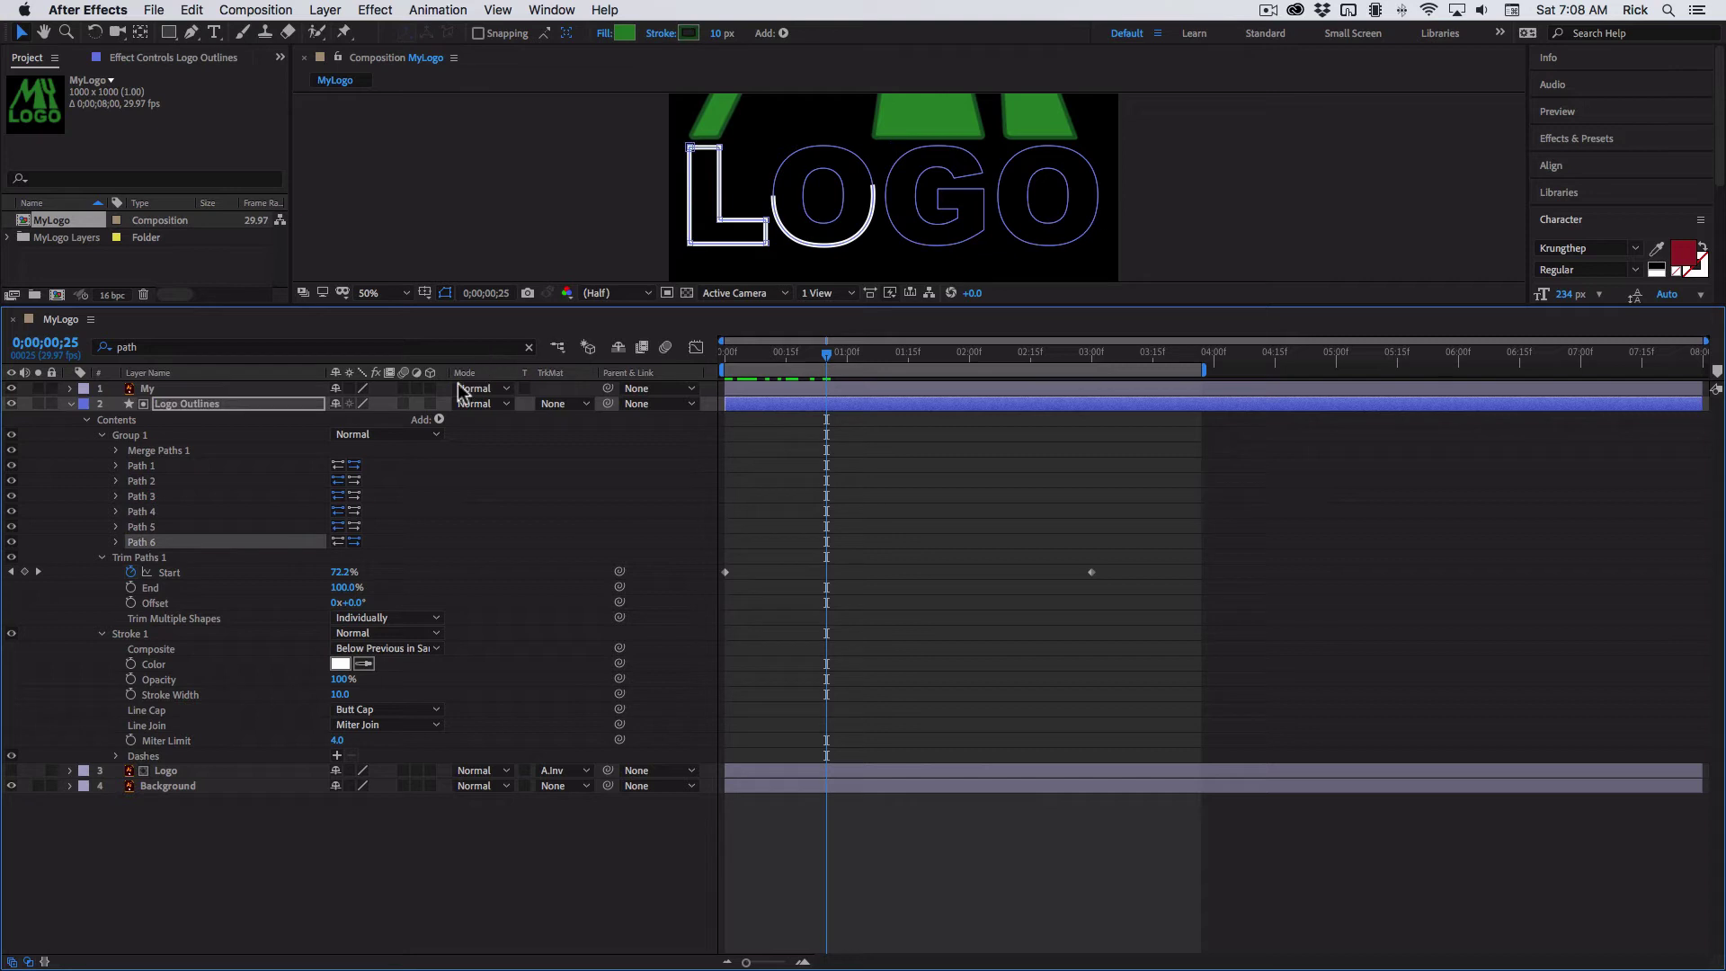
{"action": "left_click", "coordinate": [146, 529]}
{"action": "left_click", "coordinate": [115, 528]}
{"action": "left_click", "coordinate": [162, 542]}
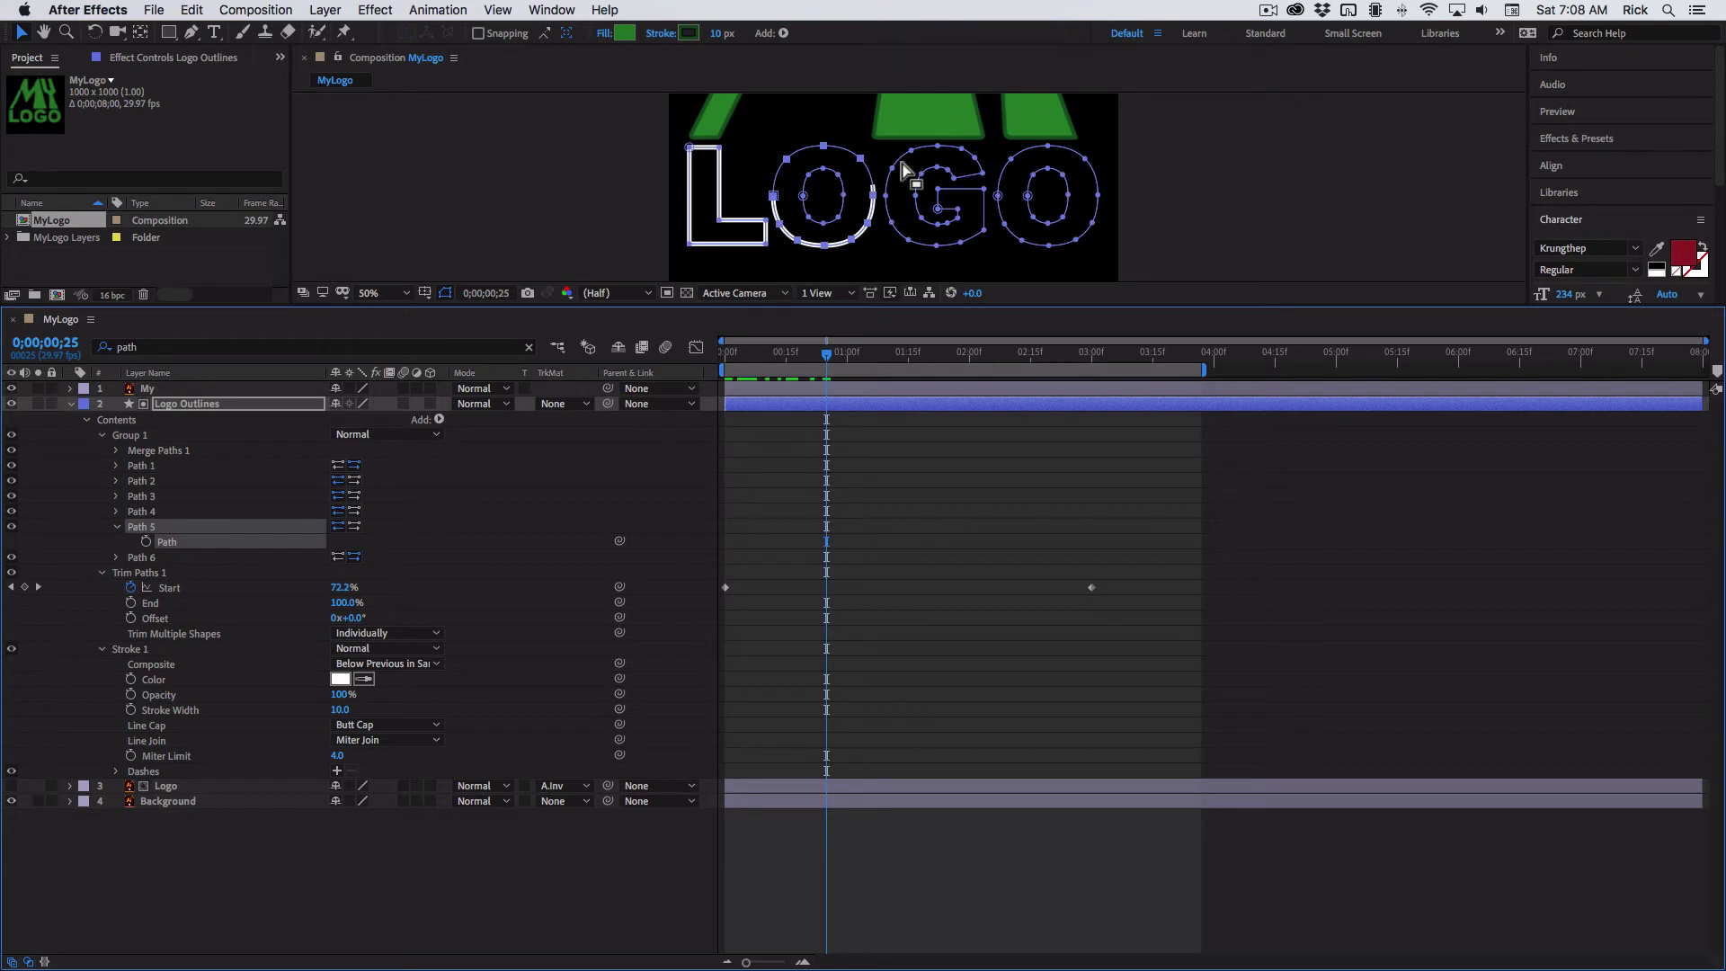
- Make the first O's top vertex its first vertex via Mask and Shape Path > Set First Vertex
{"action": "left_click", "coordinate": [827, 151]}
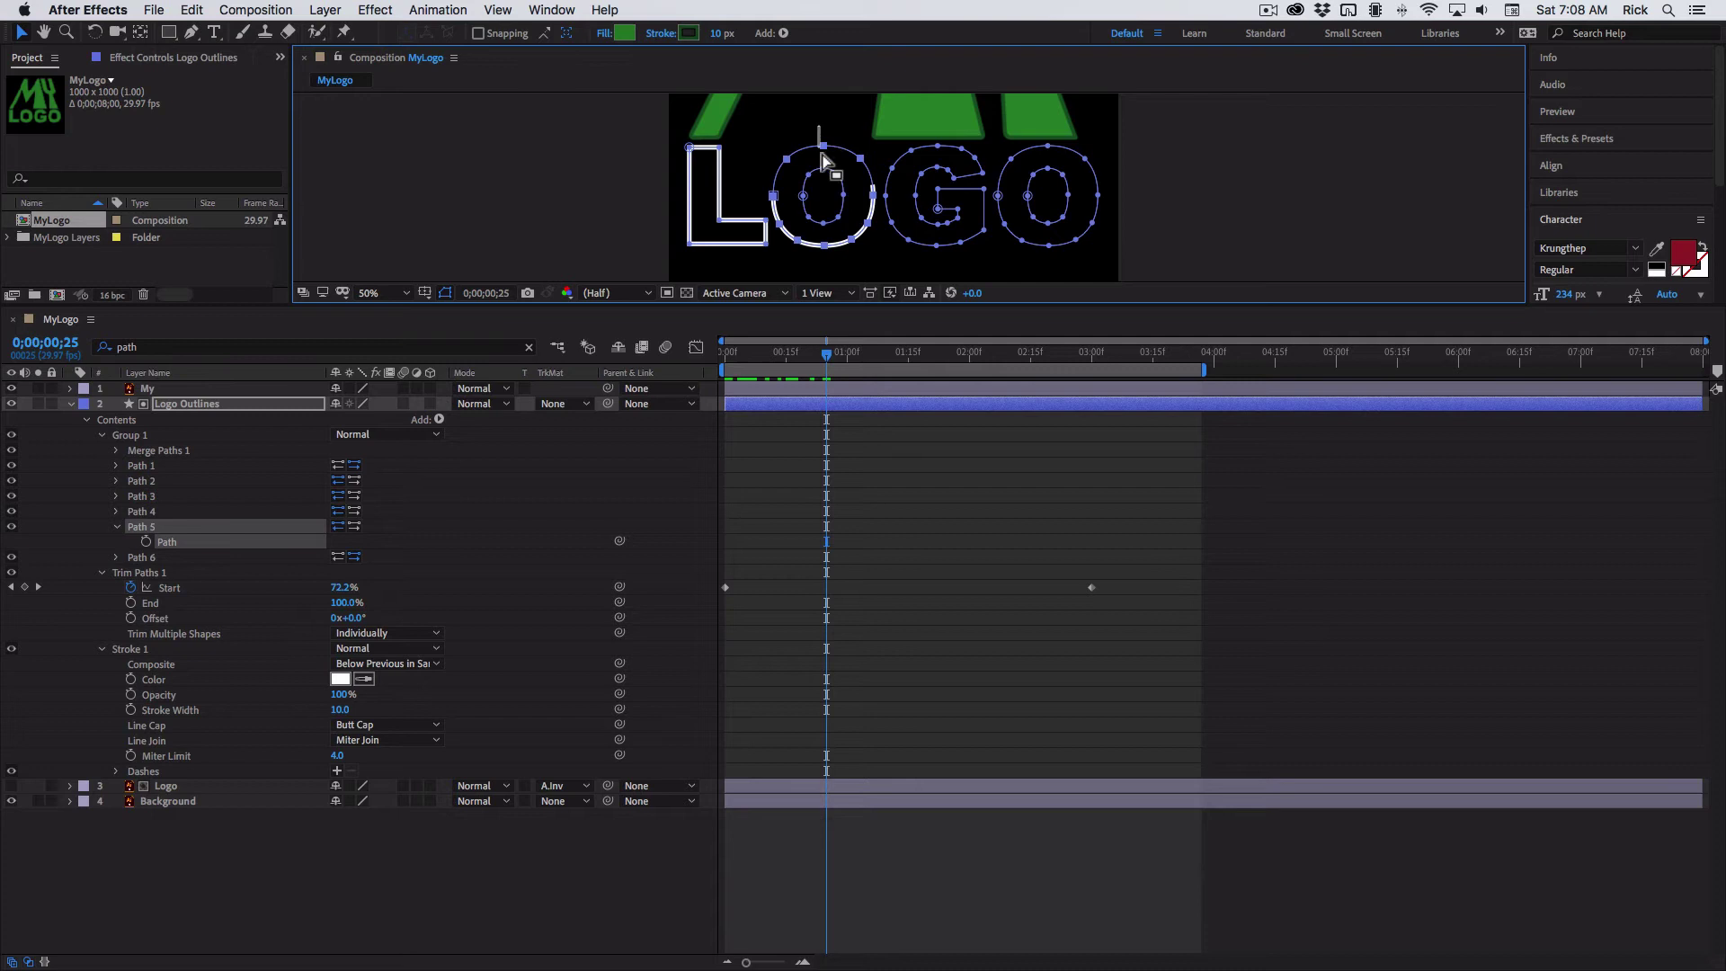
{"action": "left_click", "coordinate": [834, 162]}
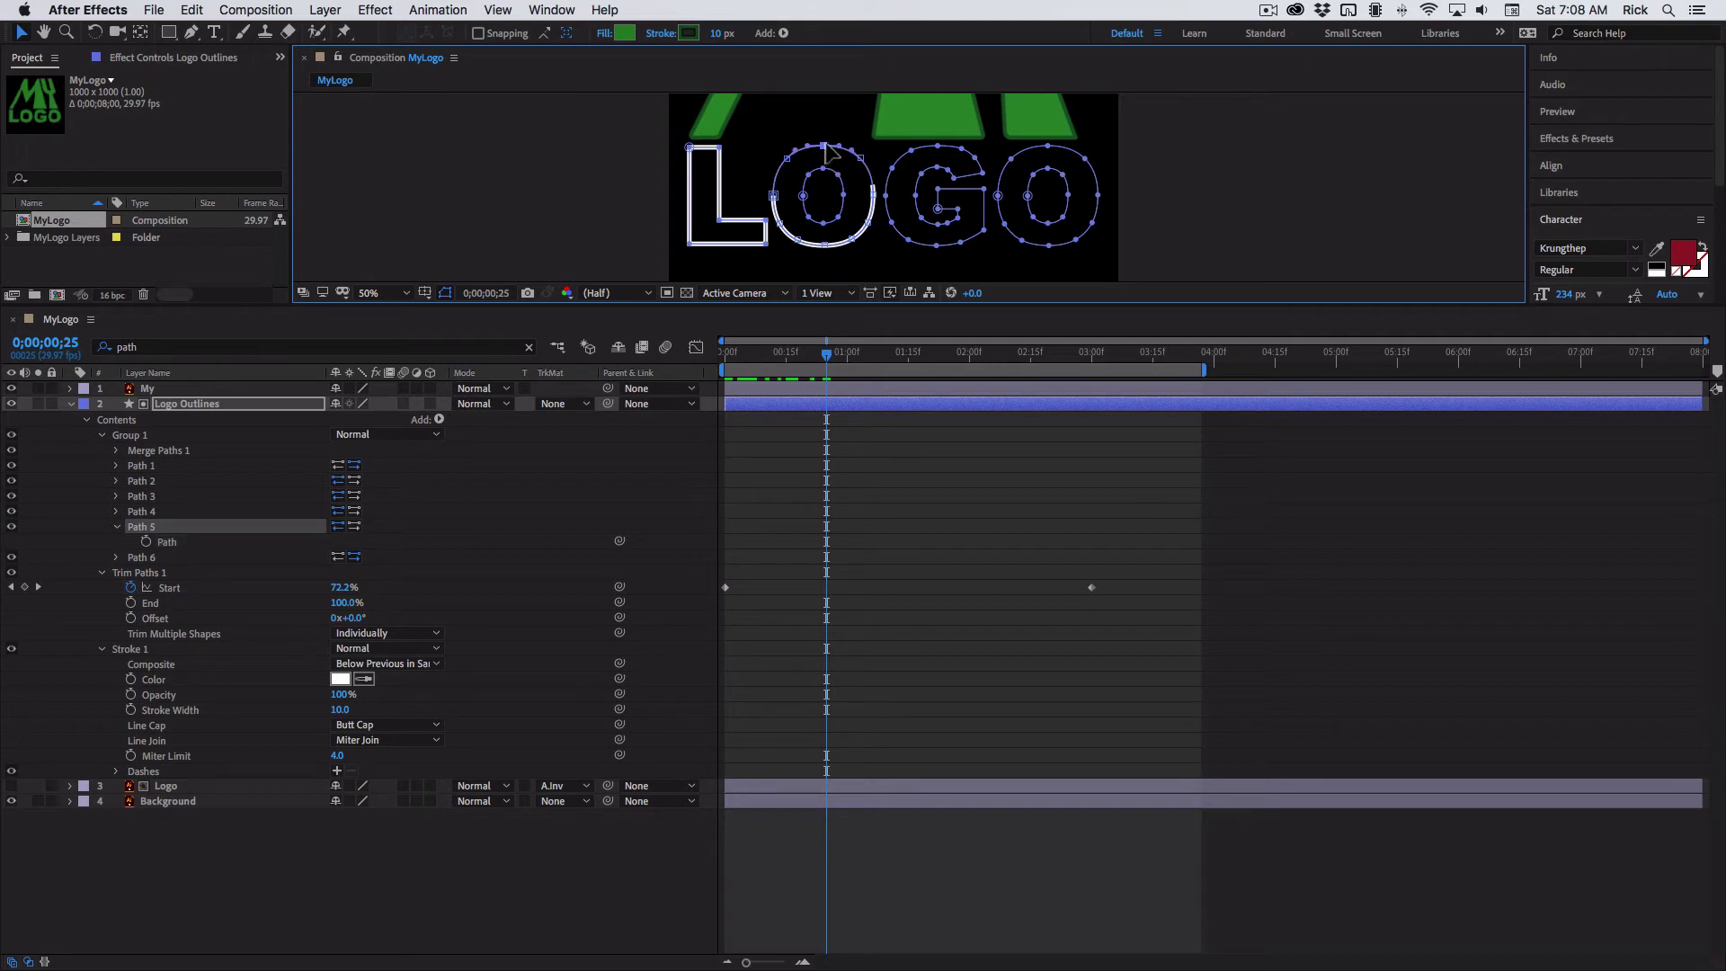
{"action": "right_click", "coordinate": [827, 149]}
{"action": "mouse_move", "coordinate": [896, 180]}
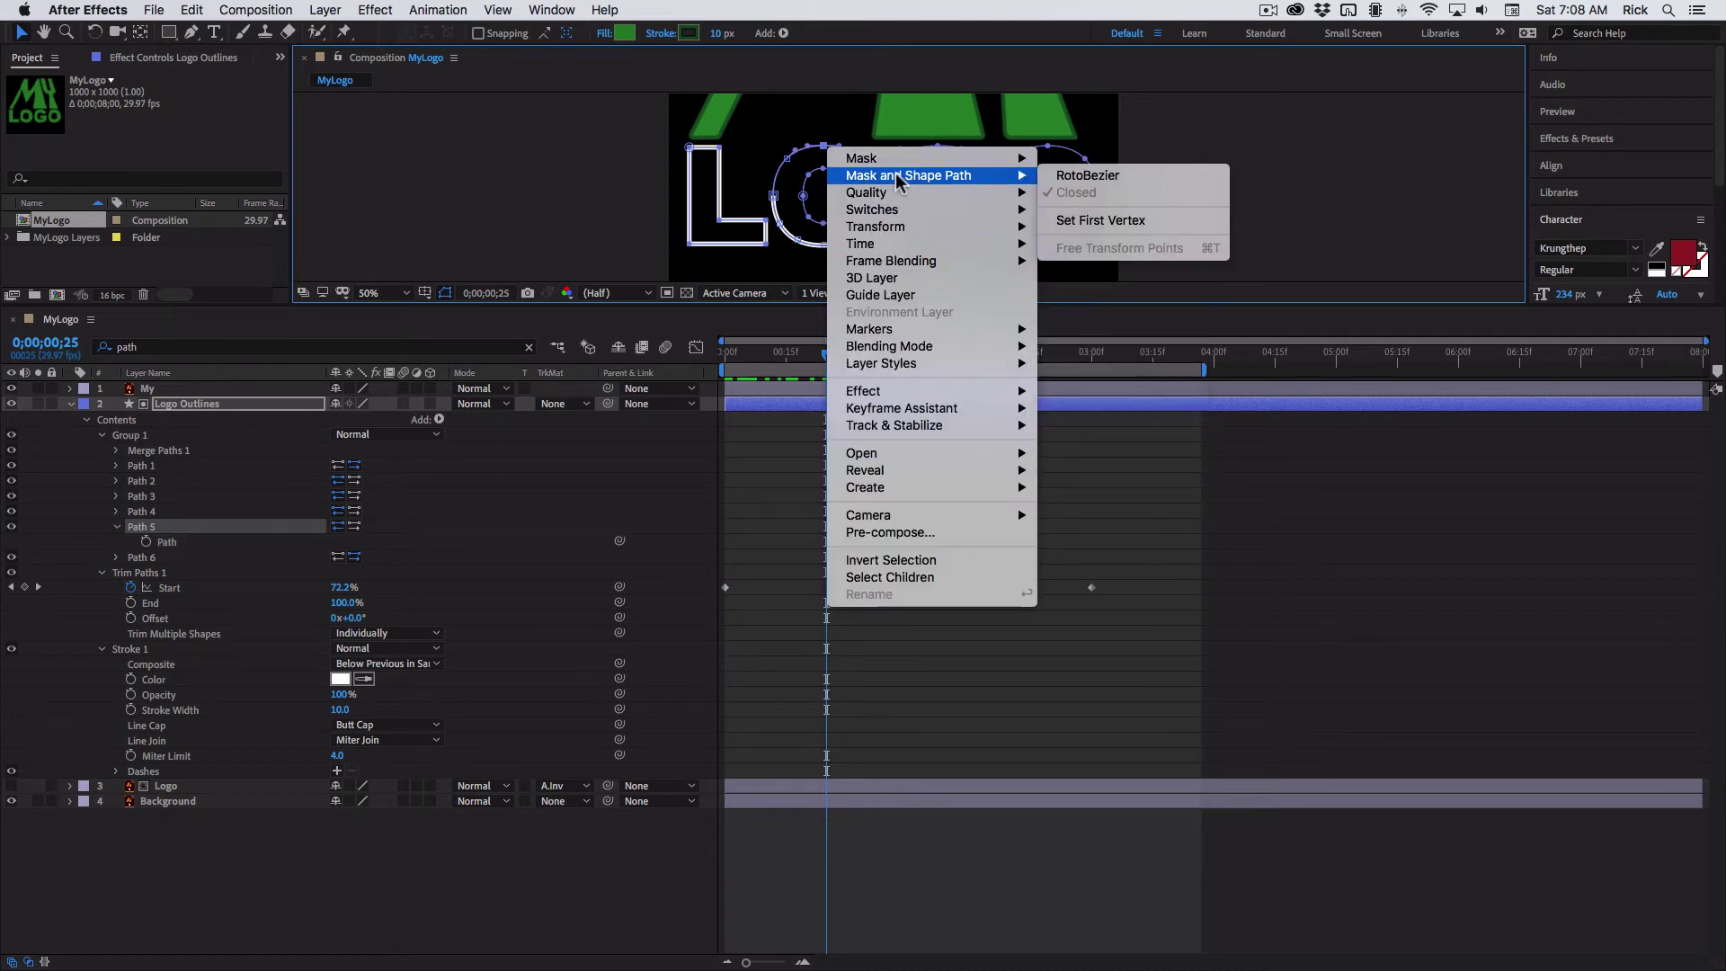
{"action": "left_click", "coordinate": [1102, 221]}
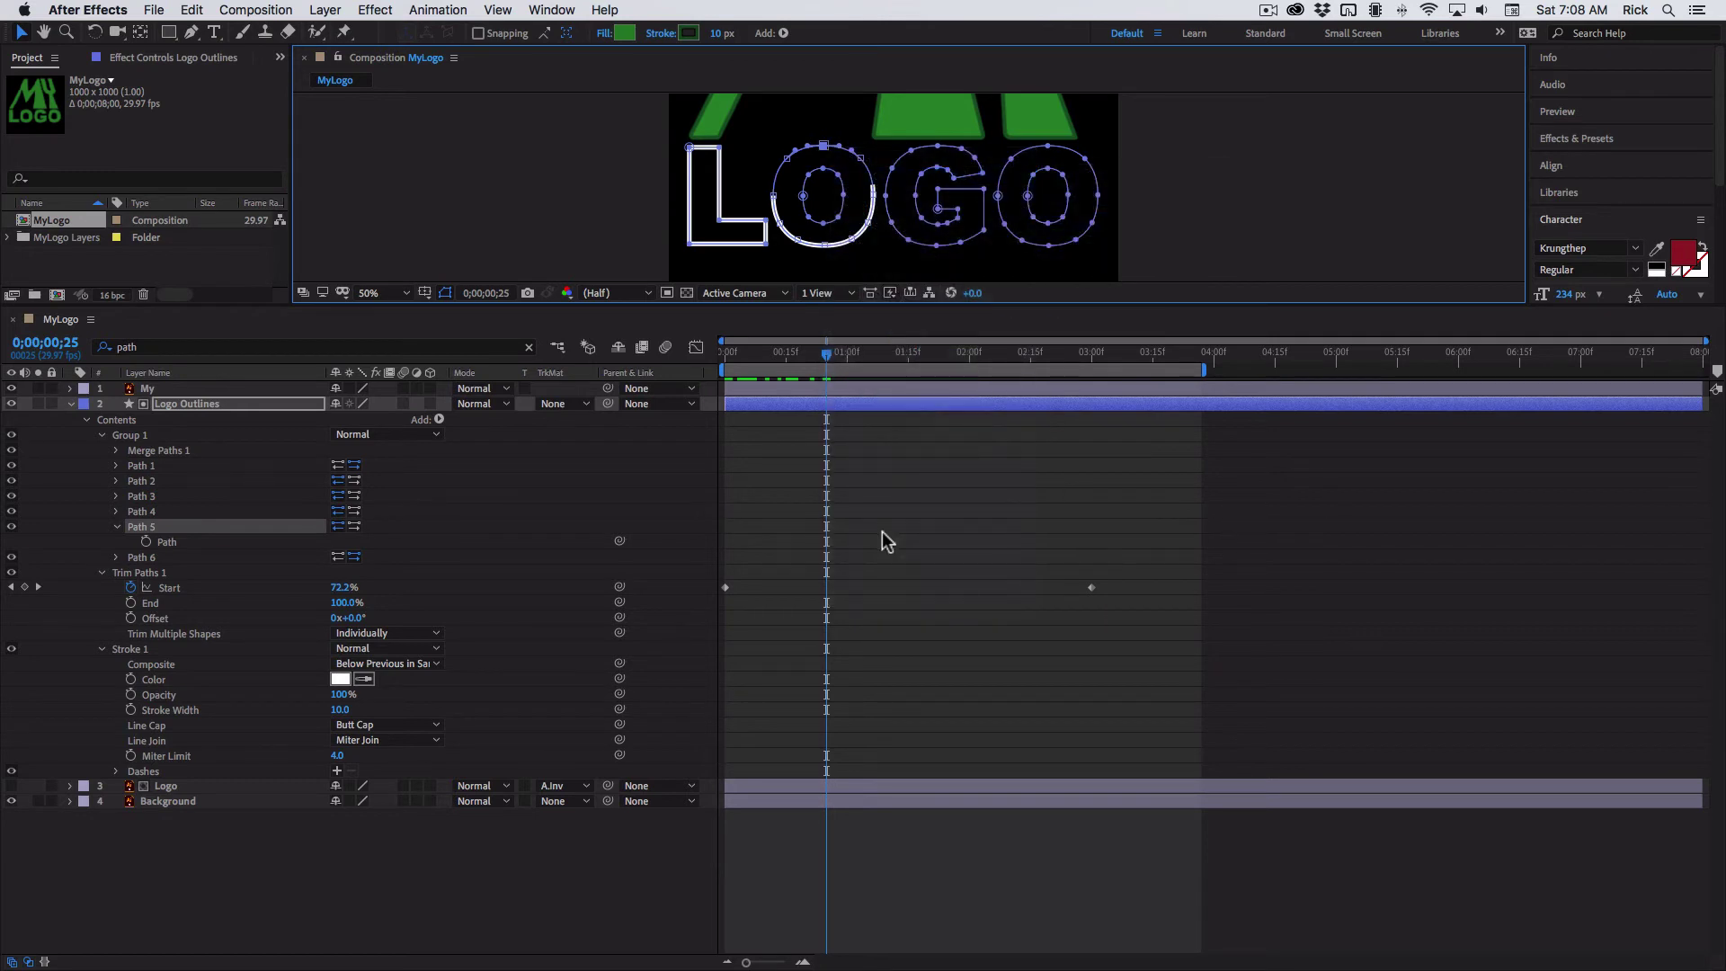
- Reverse Path 5's direction and preview the first O drawing on
{"action": "mouse_move", "coordinate": [826, 364]}
{"action": "left_mouse_down"}
{"action": "mouse_move", "coordinate": [746, 364]}
{"action": "mouse_move", "coordinate": [825, 361]}
{"action": "left_mouse_up"}
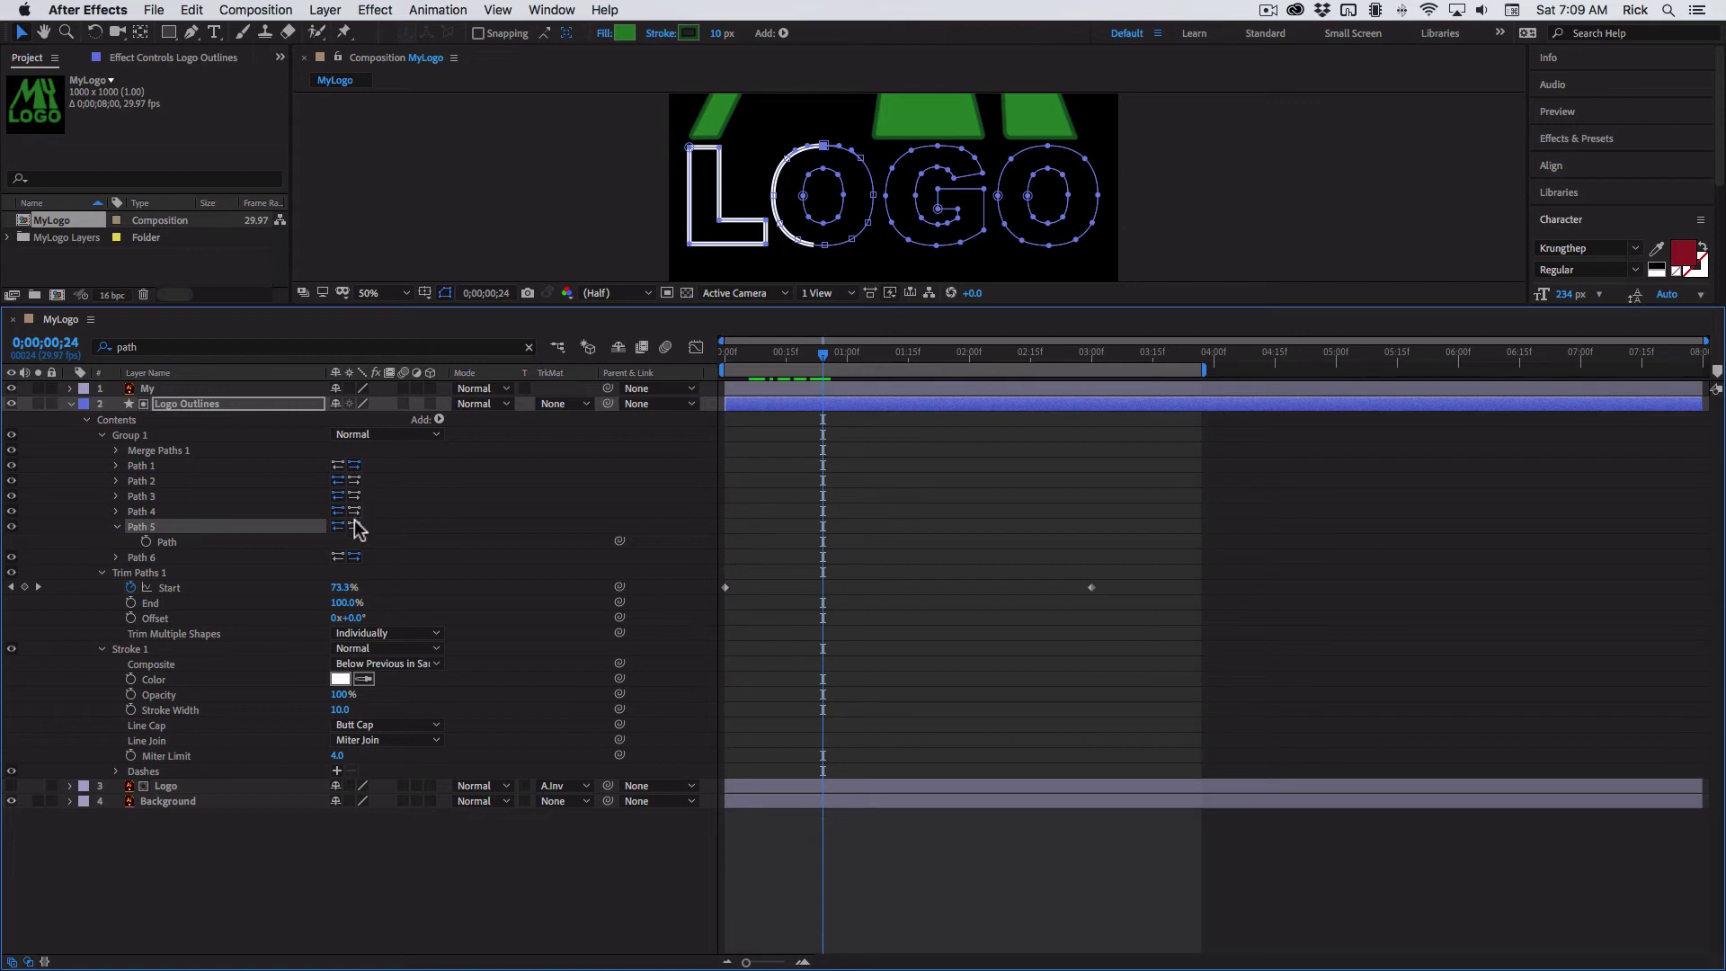
{"action": "left_click", "coordinate": [354, 523]}
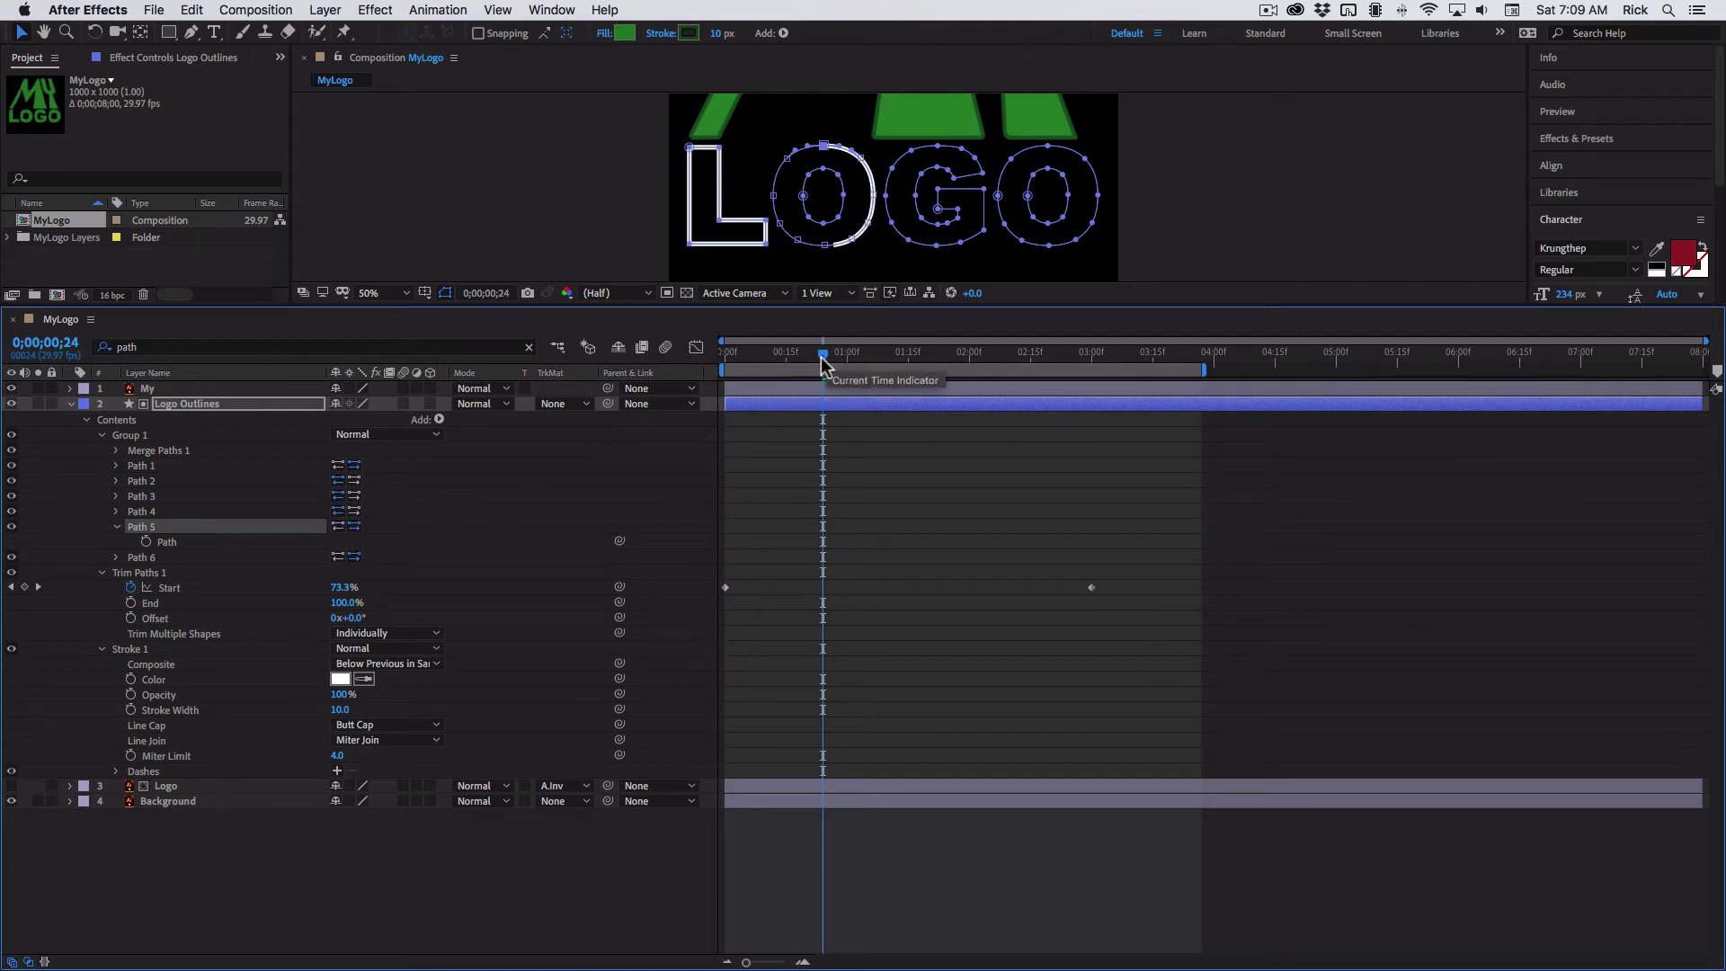
{"action": "mouse_move", "coordinate": [821, 359]}
{"action": "left_mouse_down"}
{"action": "mouse_move", "coordinate": [782, 361]}
{"action": "mouse_move", "coordinate": [1012, 373]}
{"action": "mouse_move", "coordinate": [899, 370]}
{"action": "left_mouse_up"}
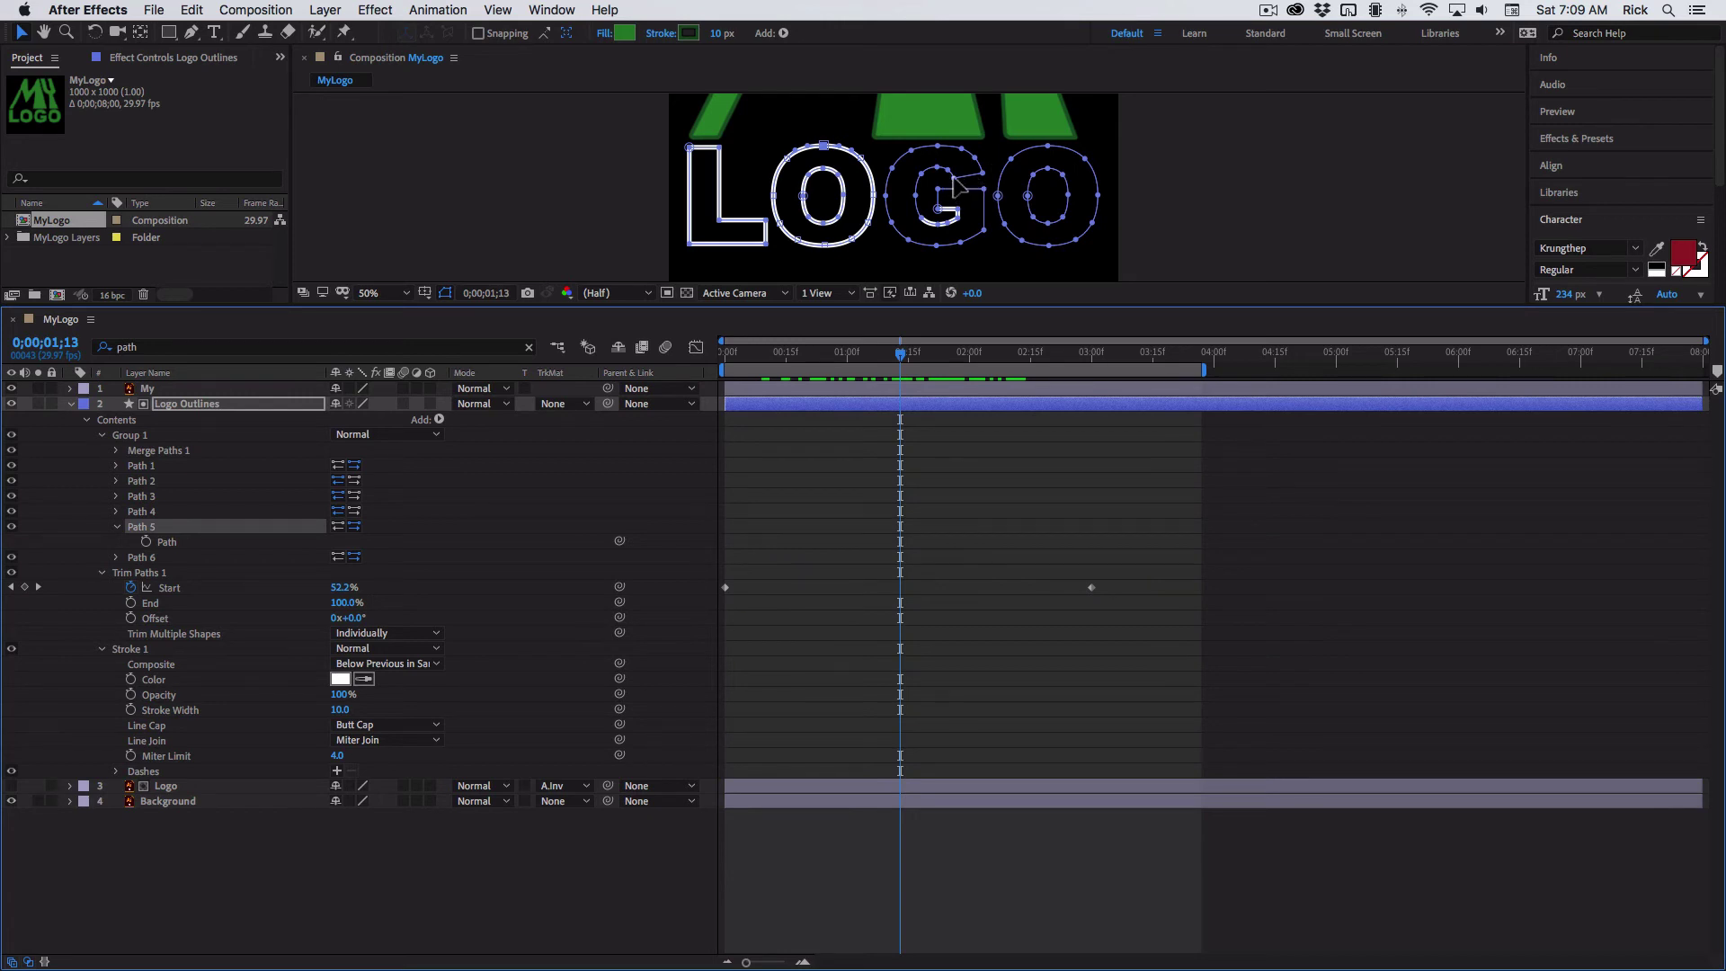
- Set a new first vertex on Path 3, the G, and preview its stroke drawing on
{"action": "left_click", "coordinate": [972, 214]}
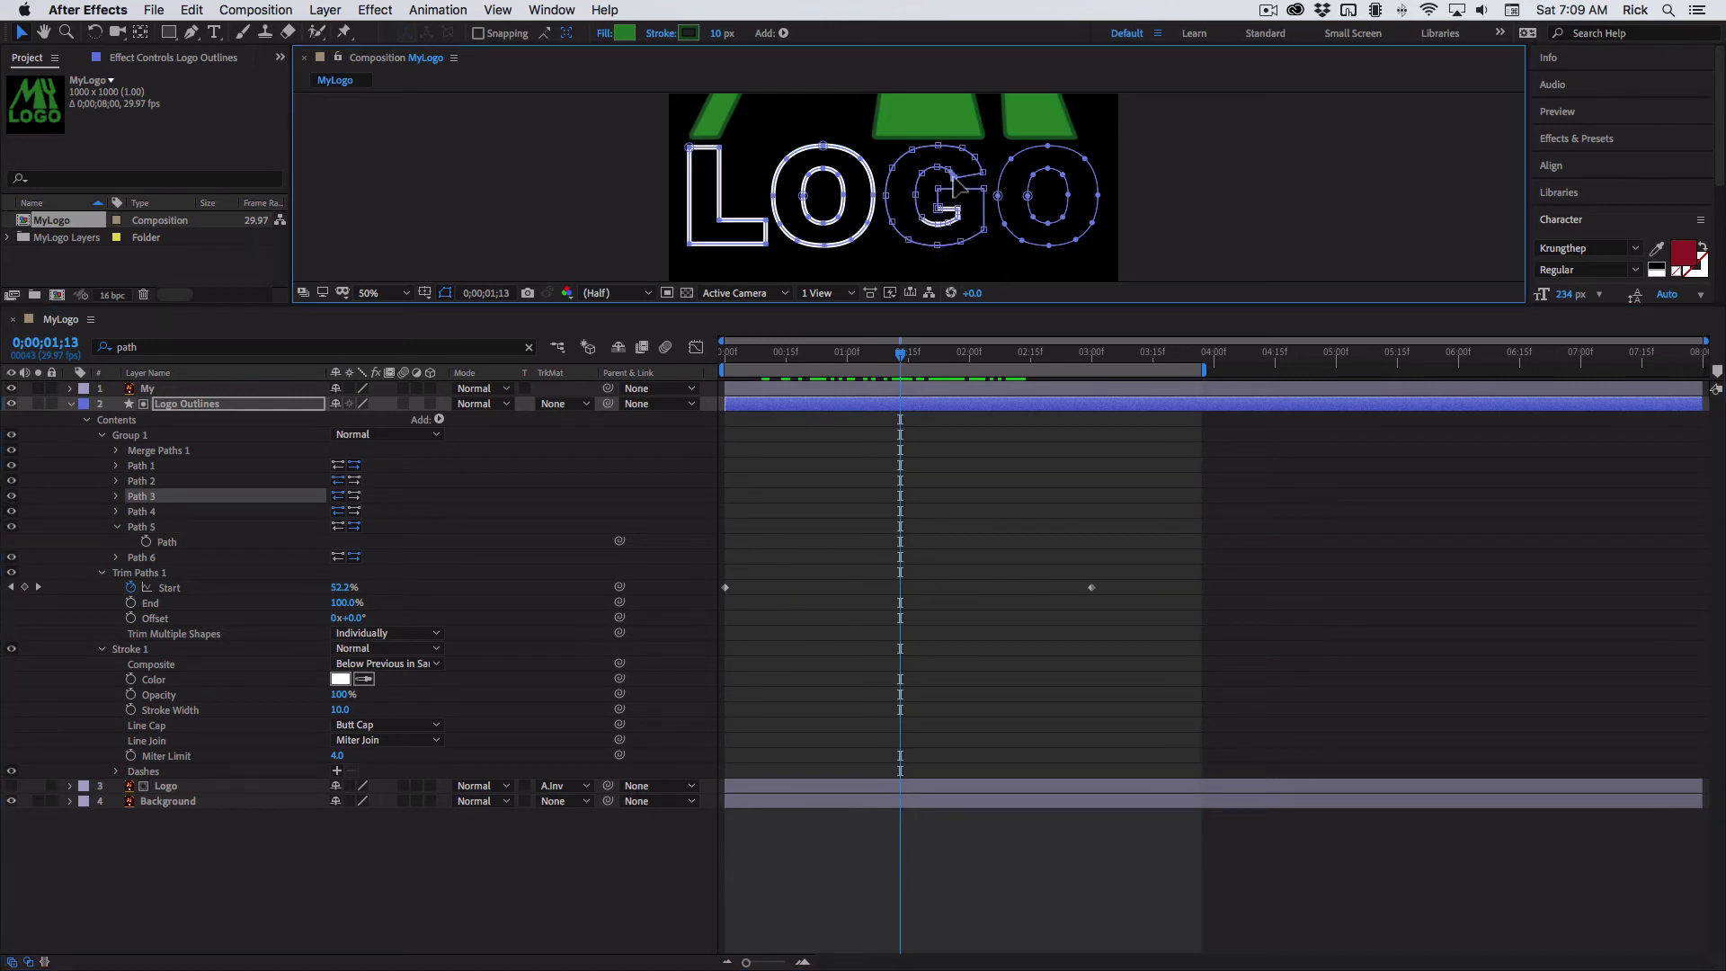
{"action": "right_click", "coordinate": [956, 182]}
{"action": "mouse_move", "coordinate": [1078, 210]}
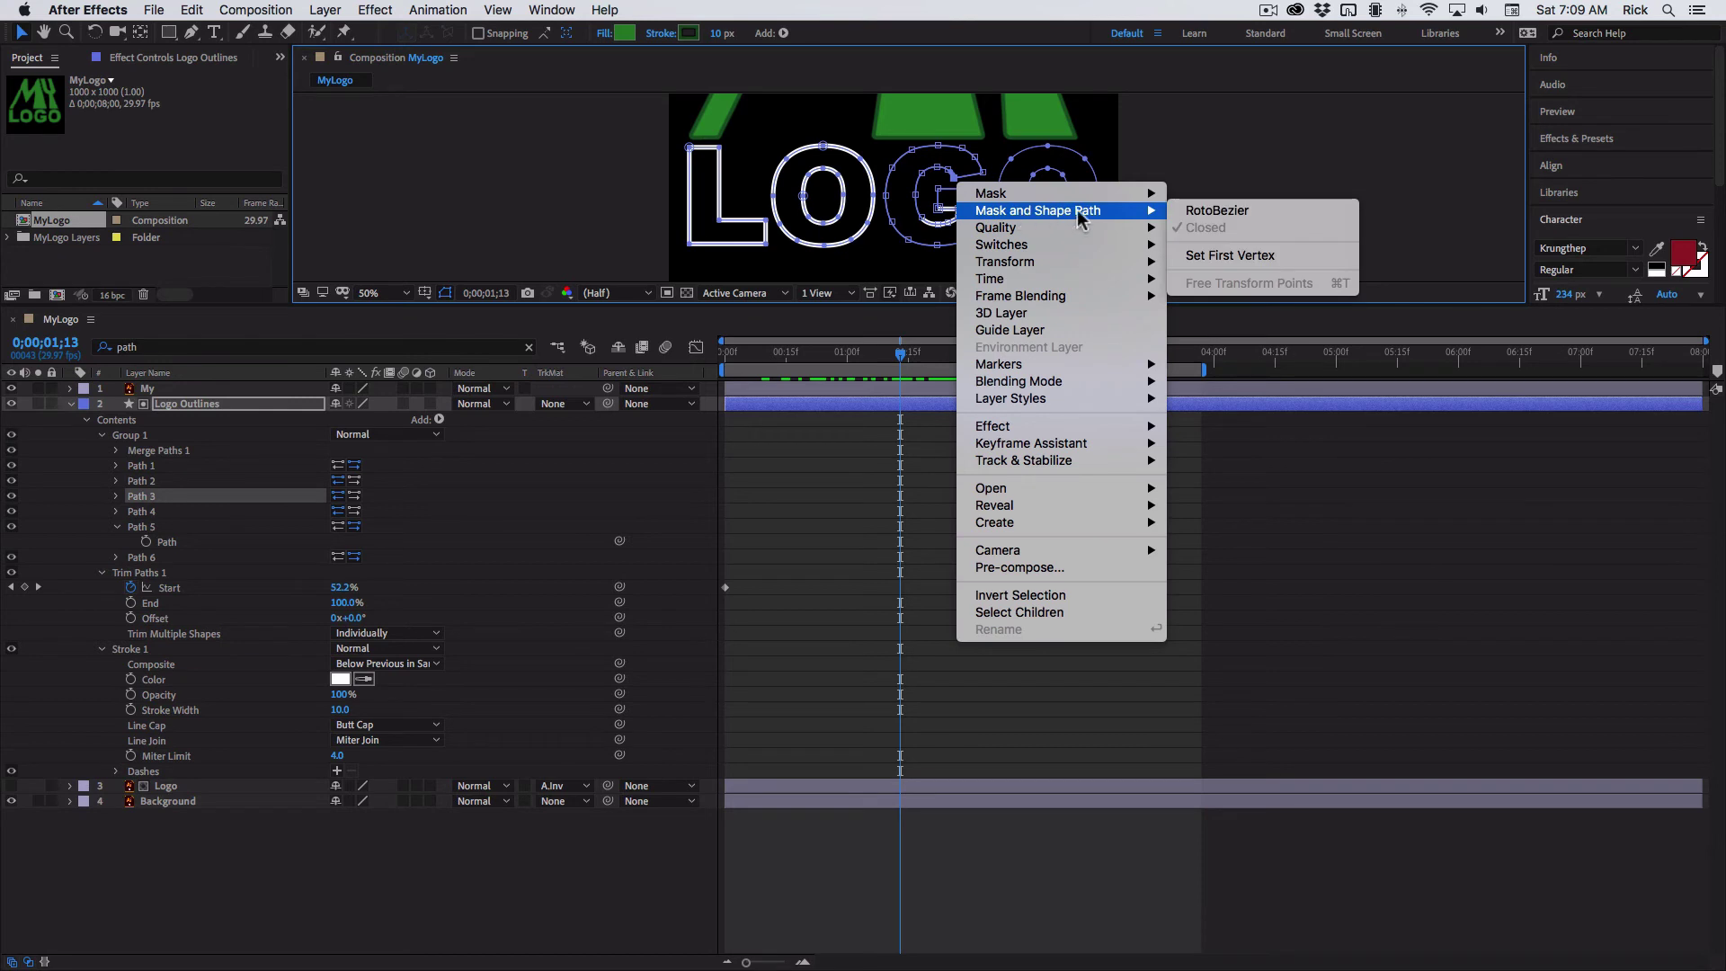
{"action": "left_click", "coordinate": [1229, 255]}
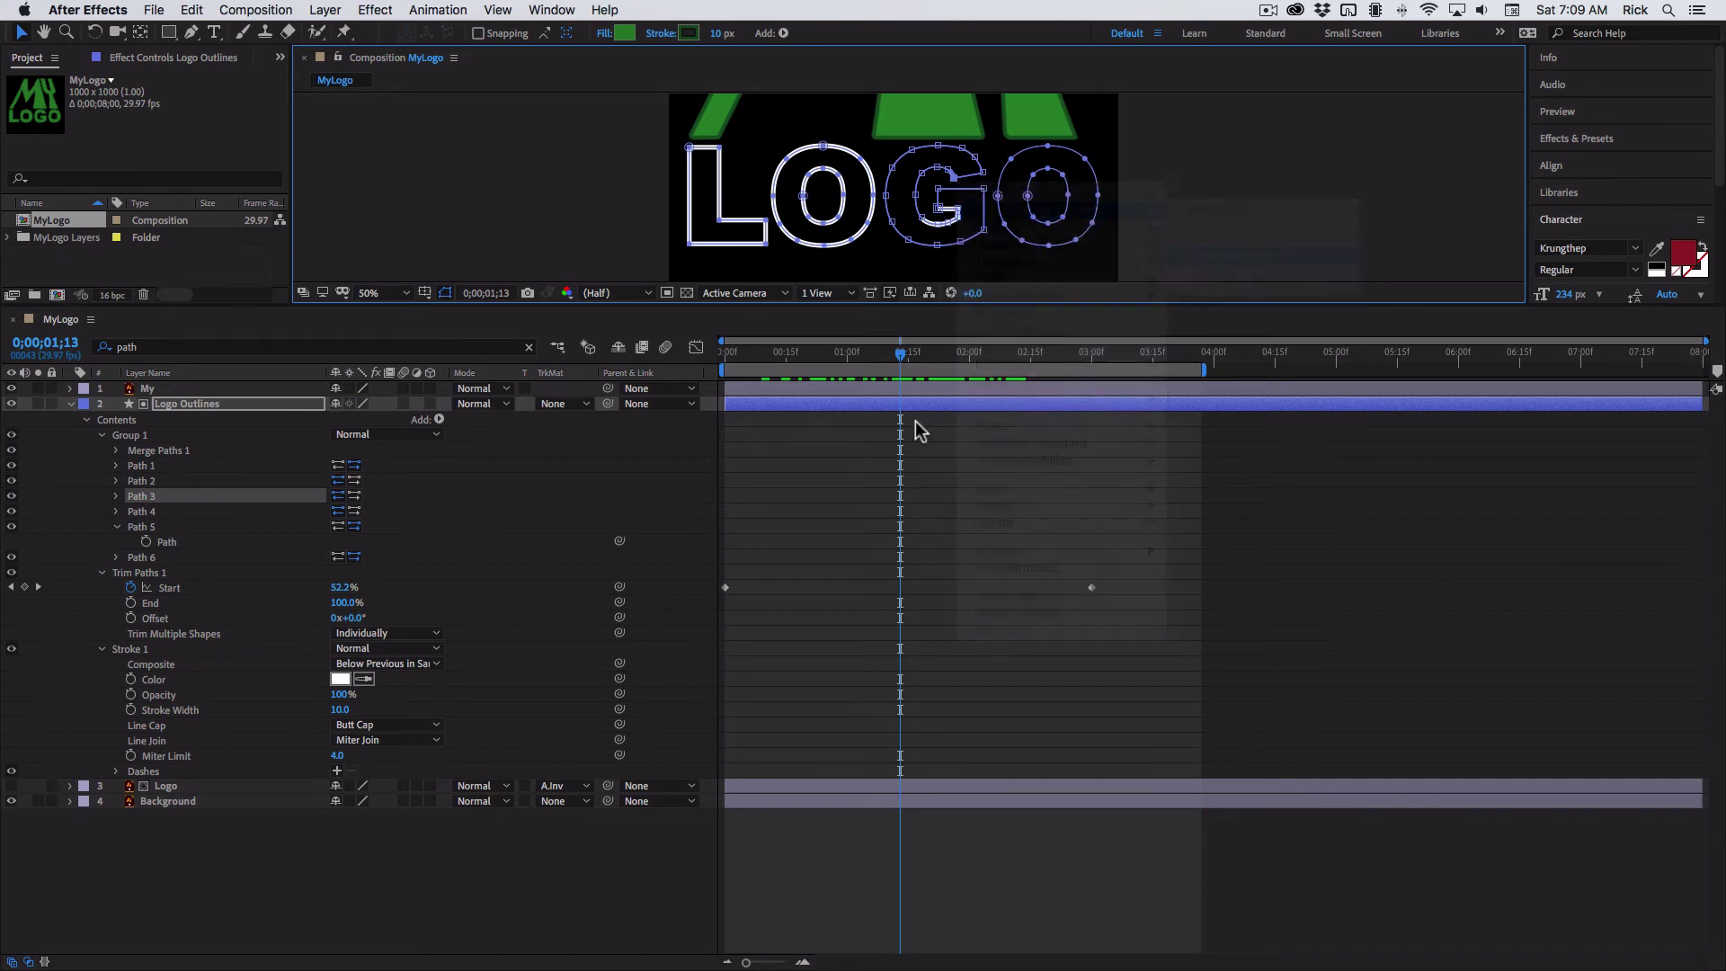
{"action": "left_click_drag", "start_coordinate": [900, 359], "coordinate": [1041, 371]}
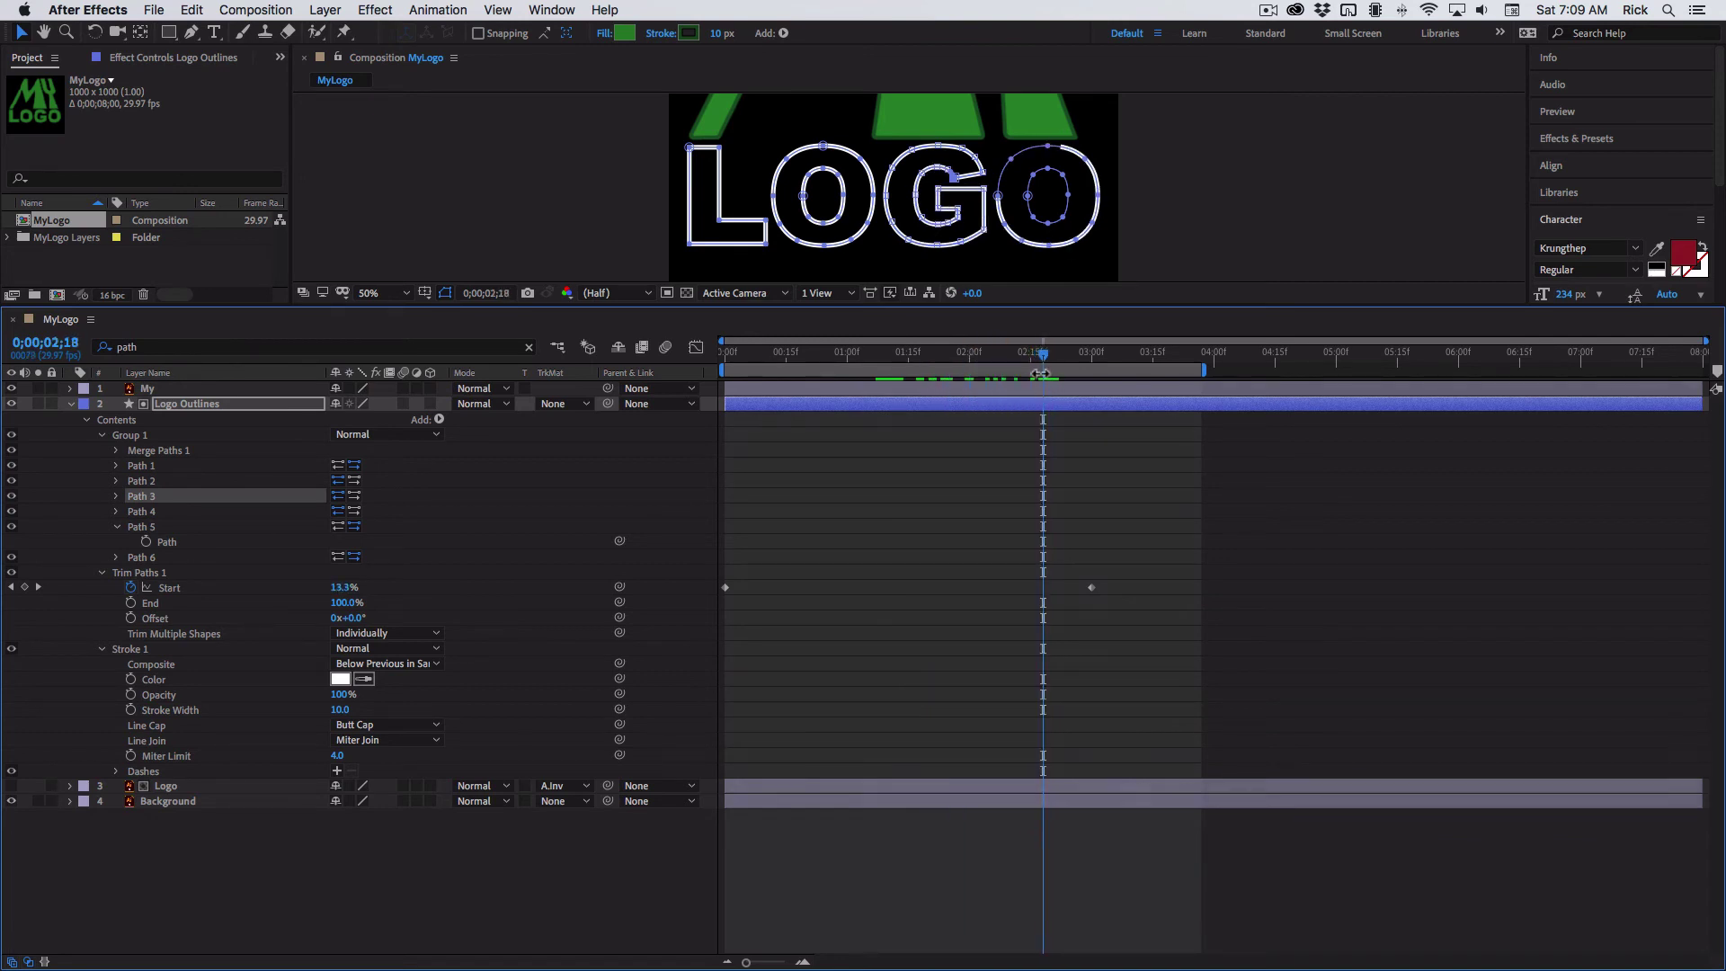
- Set a new first vertex on the last O's outer outline, reverse its path direction, and preview
{"action": "left_click", "coordinate": [1046, 148]}
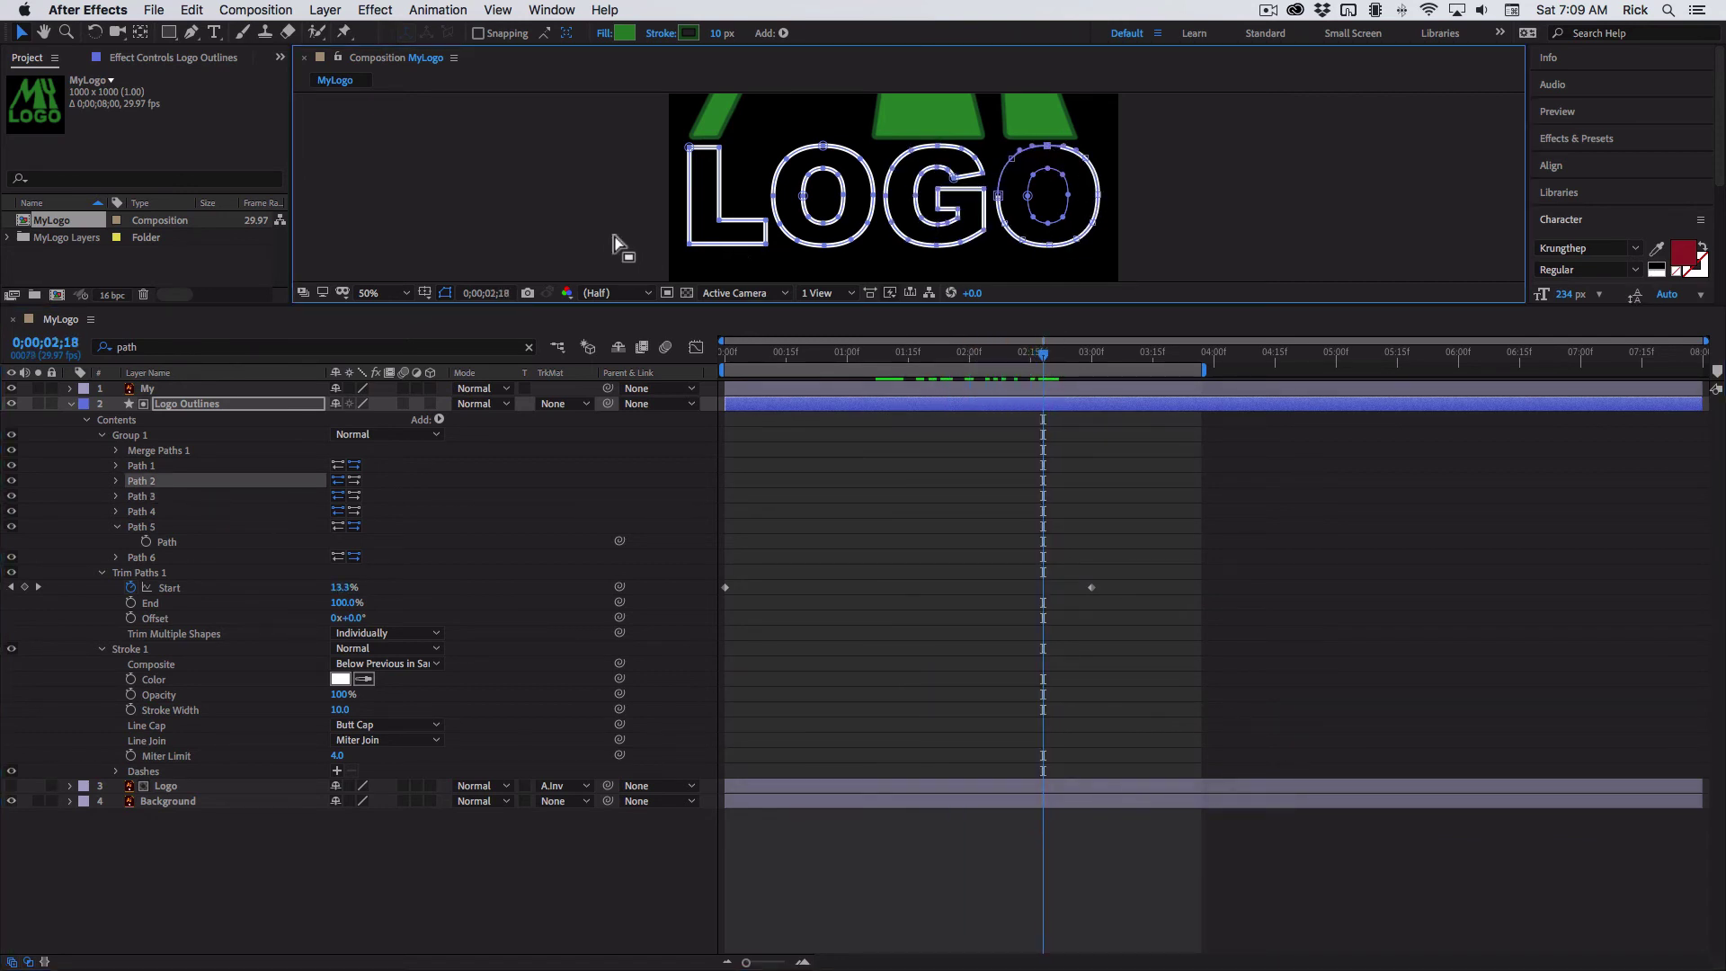
{"action": "right_click", "coordinate": [1047, 152]}
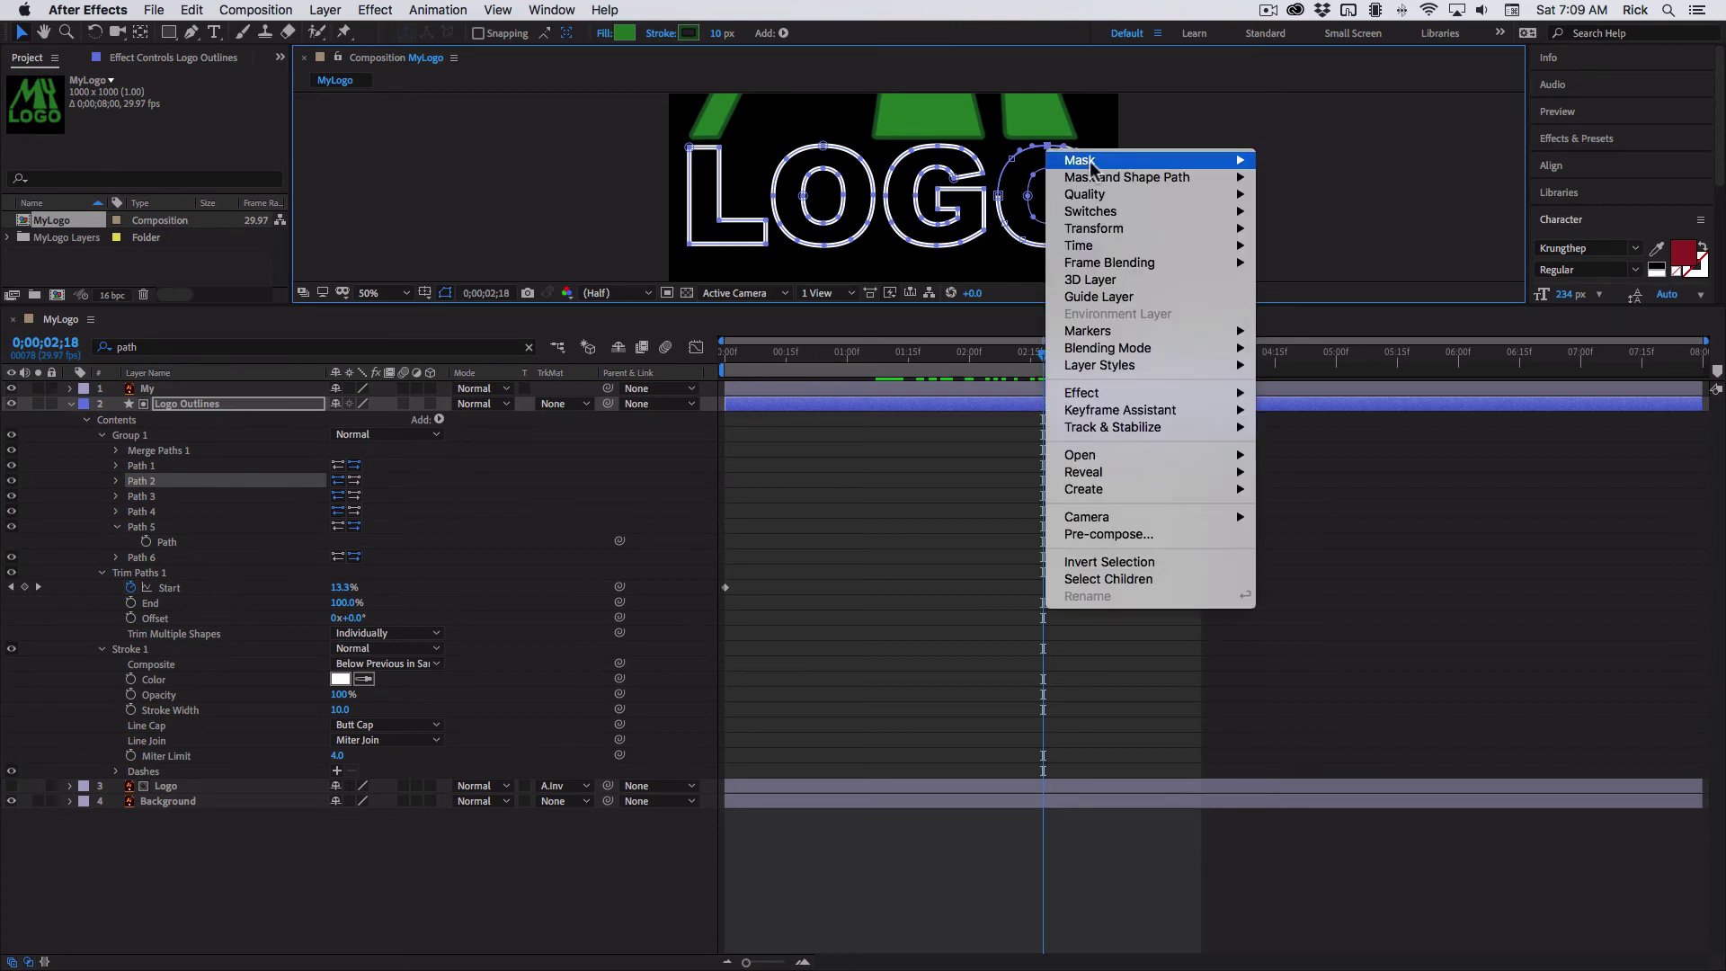
{"action": "mouse_move", "coordinate": [1125, 200]}
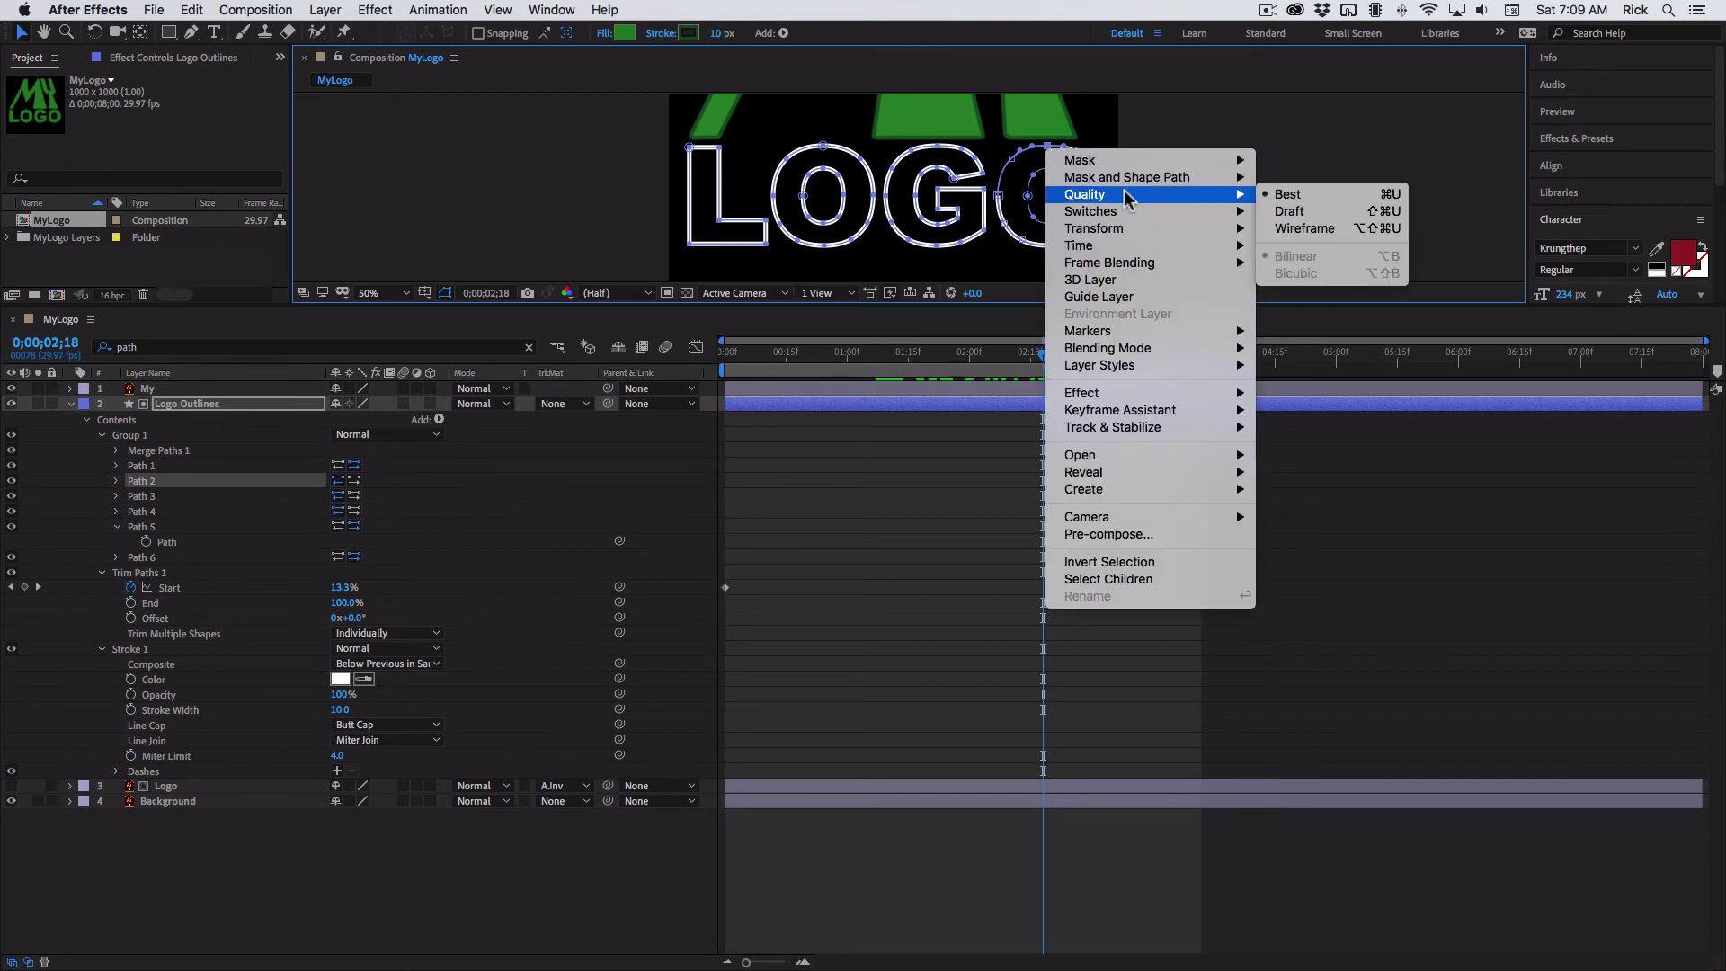
{"action": "mouse_move", "coordinate": [1168, 177]}
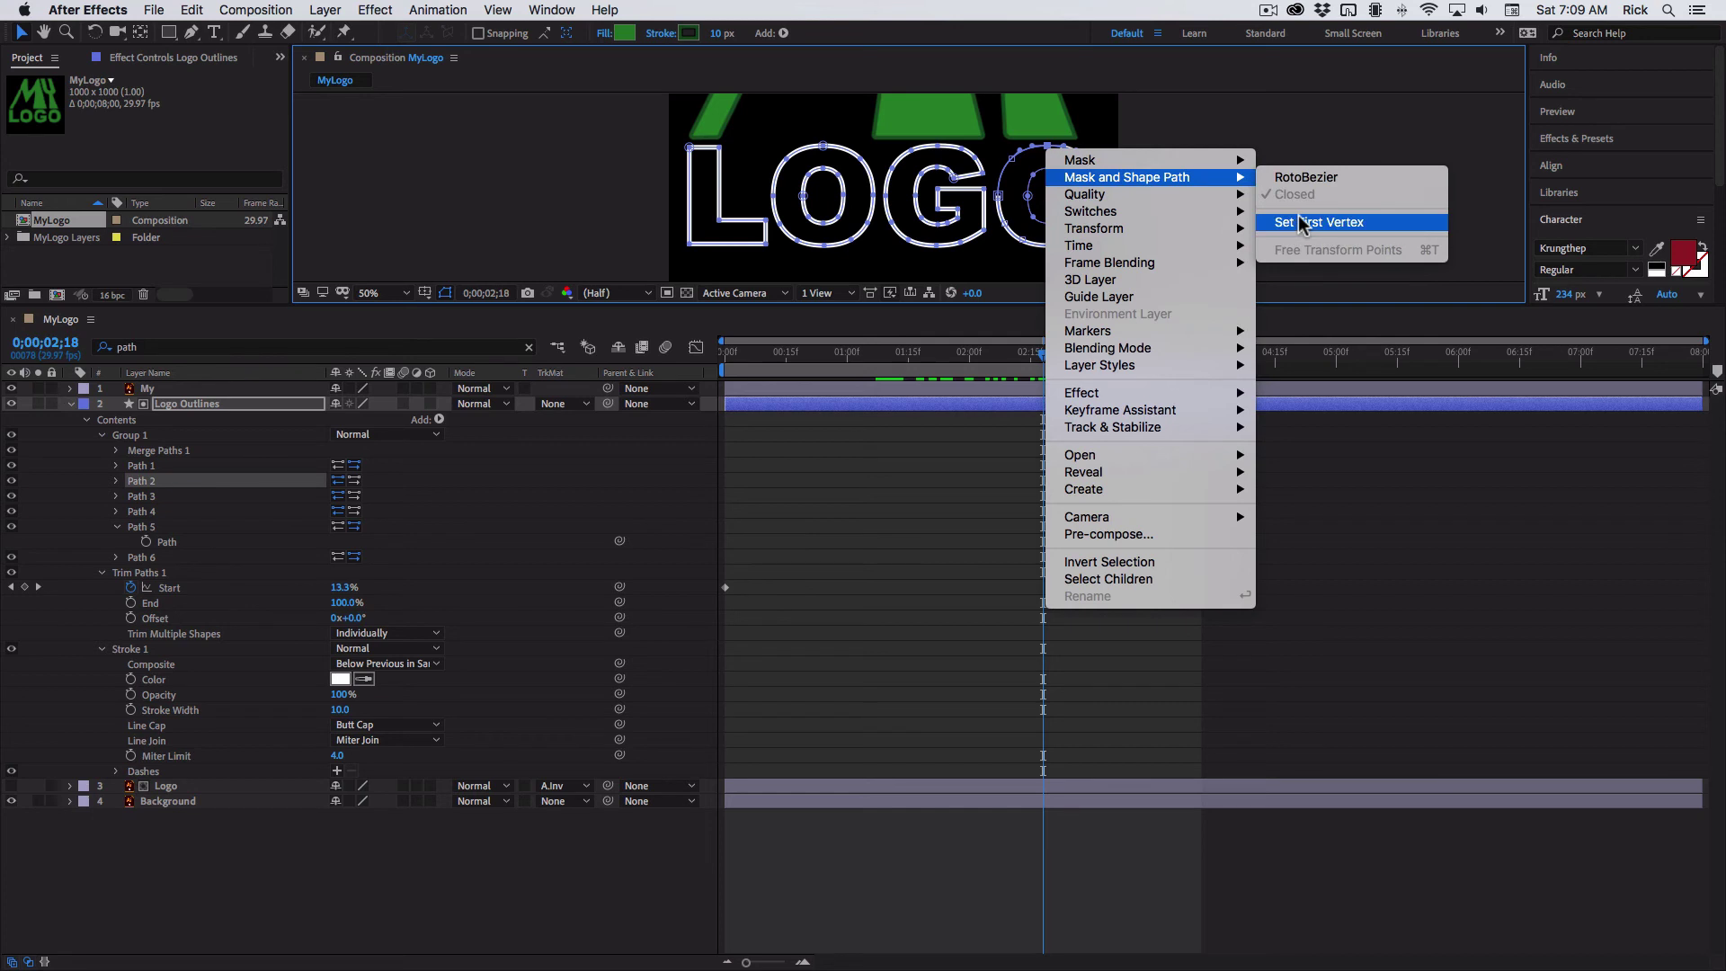
{"action": "left_click", "coordinate": [1298, 224]}
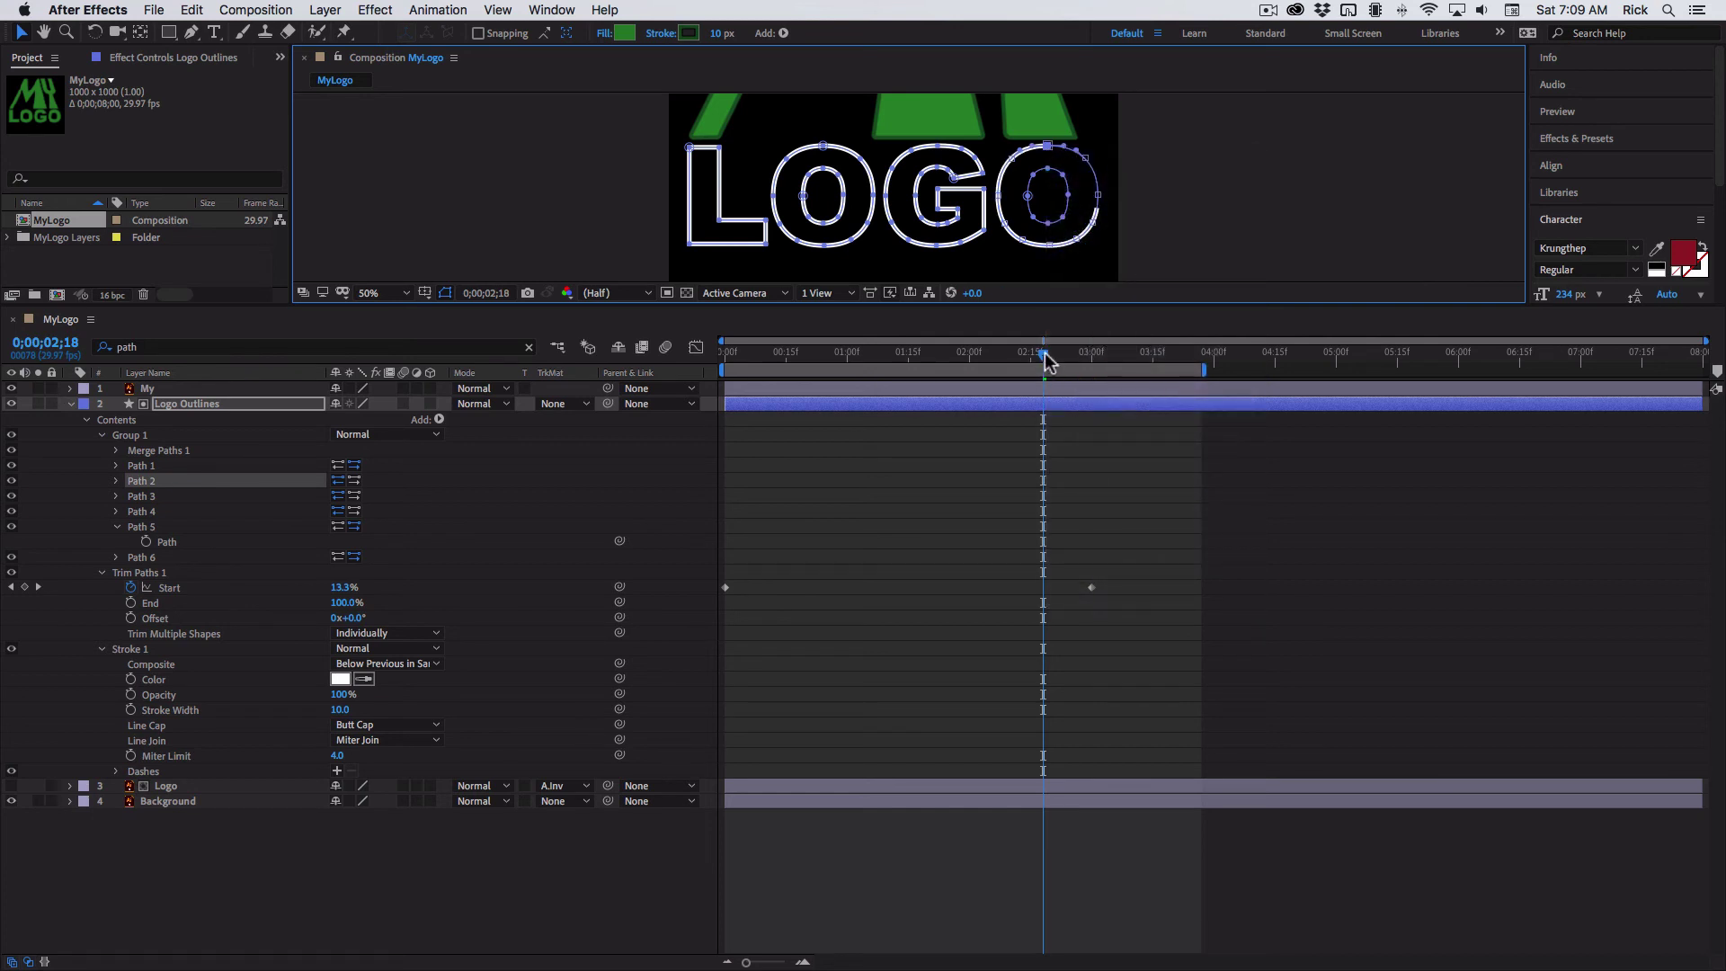
{"action": "left_click", "coordinate": [356, 480]}
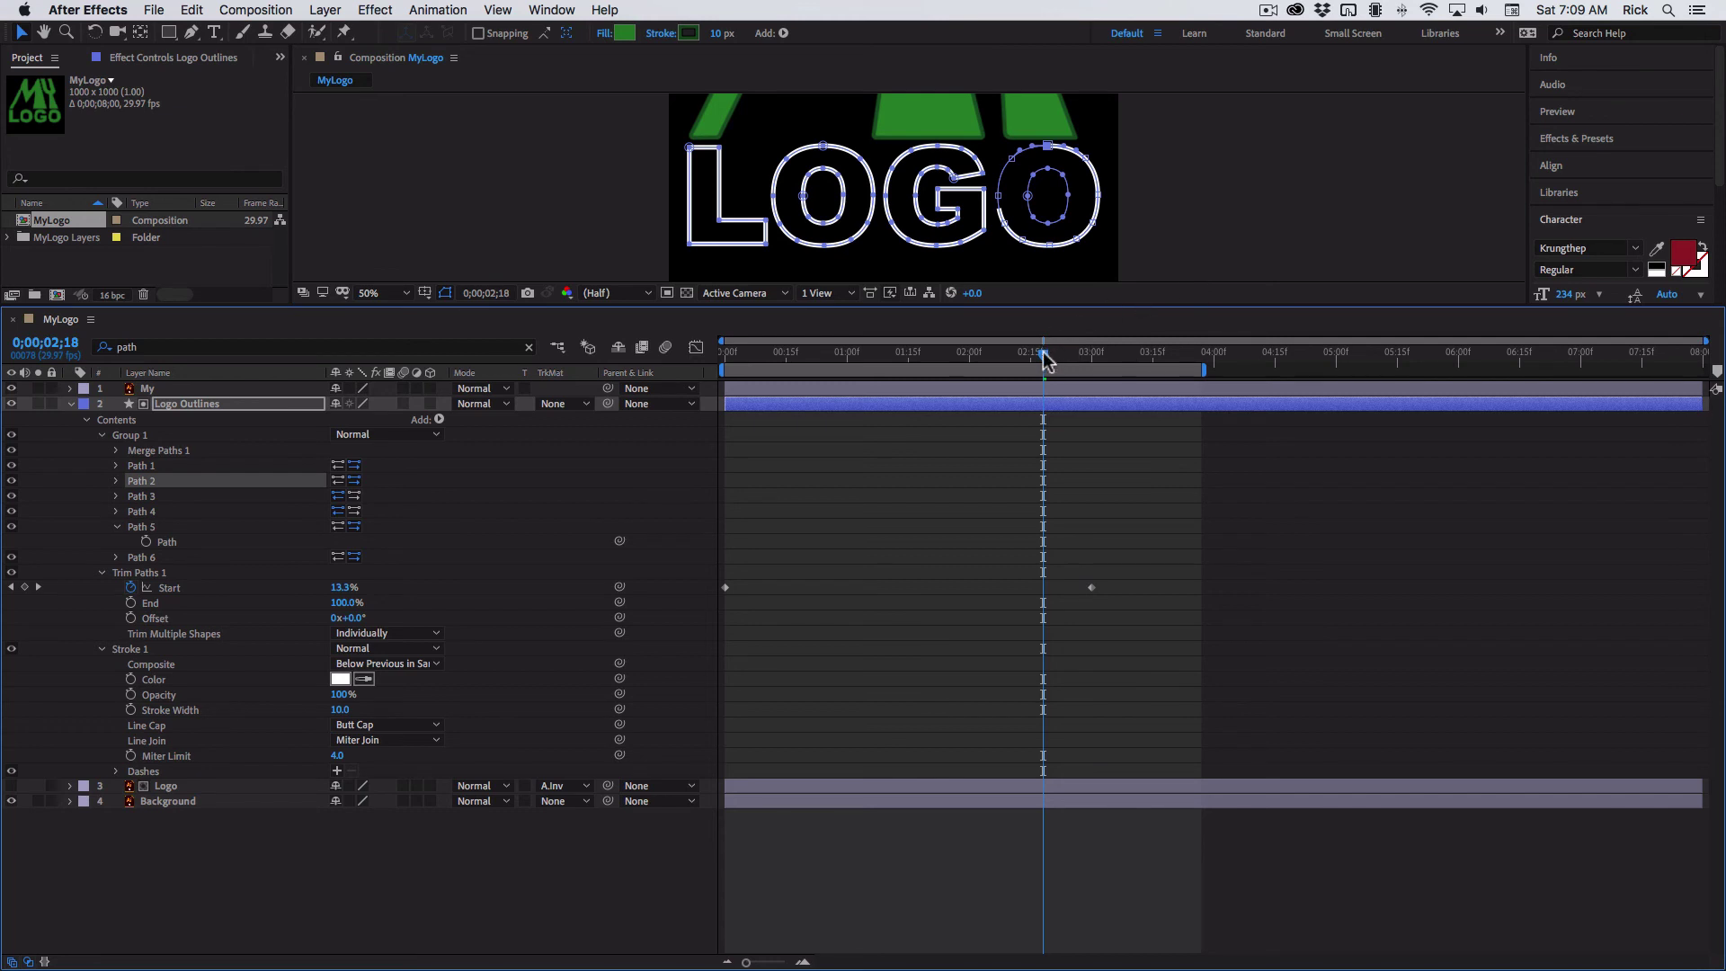
{"action": "left_click_drag", "start_coordinate": [1044, 356], "coordinate": [1069, 360]}
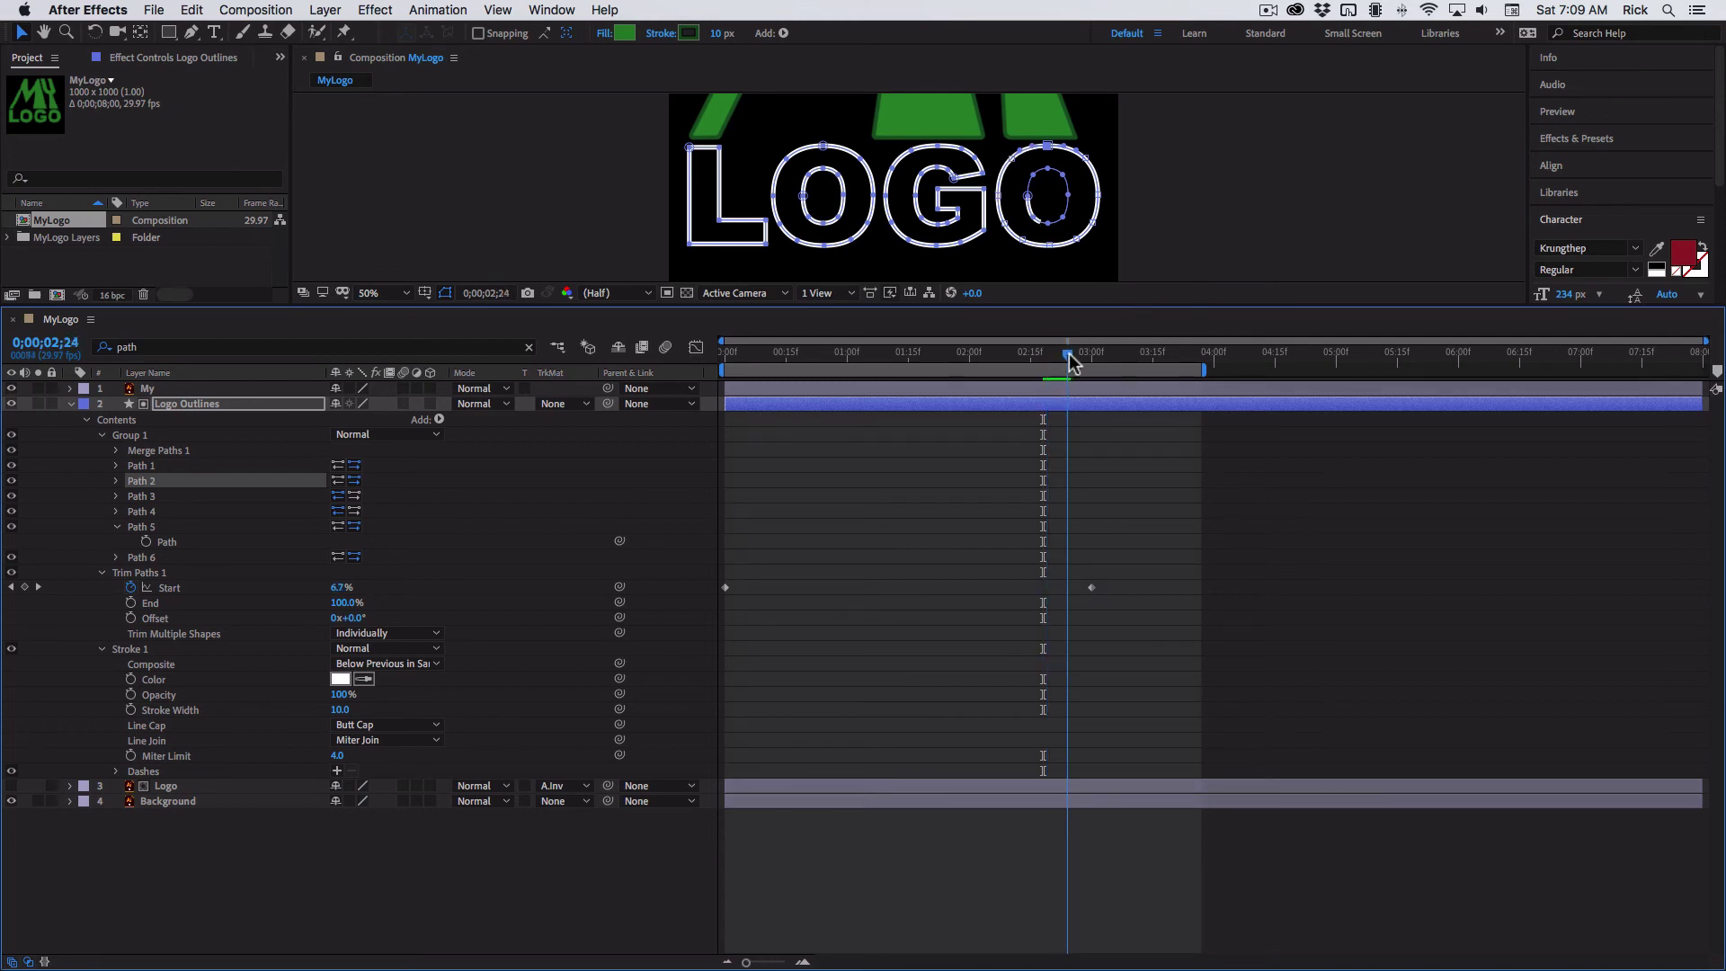
- Reverse the last O's inner outline, give it a new first vertex, and scrub back to 0
{"action": "left_click", "coordinate": [1052, 180]}
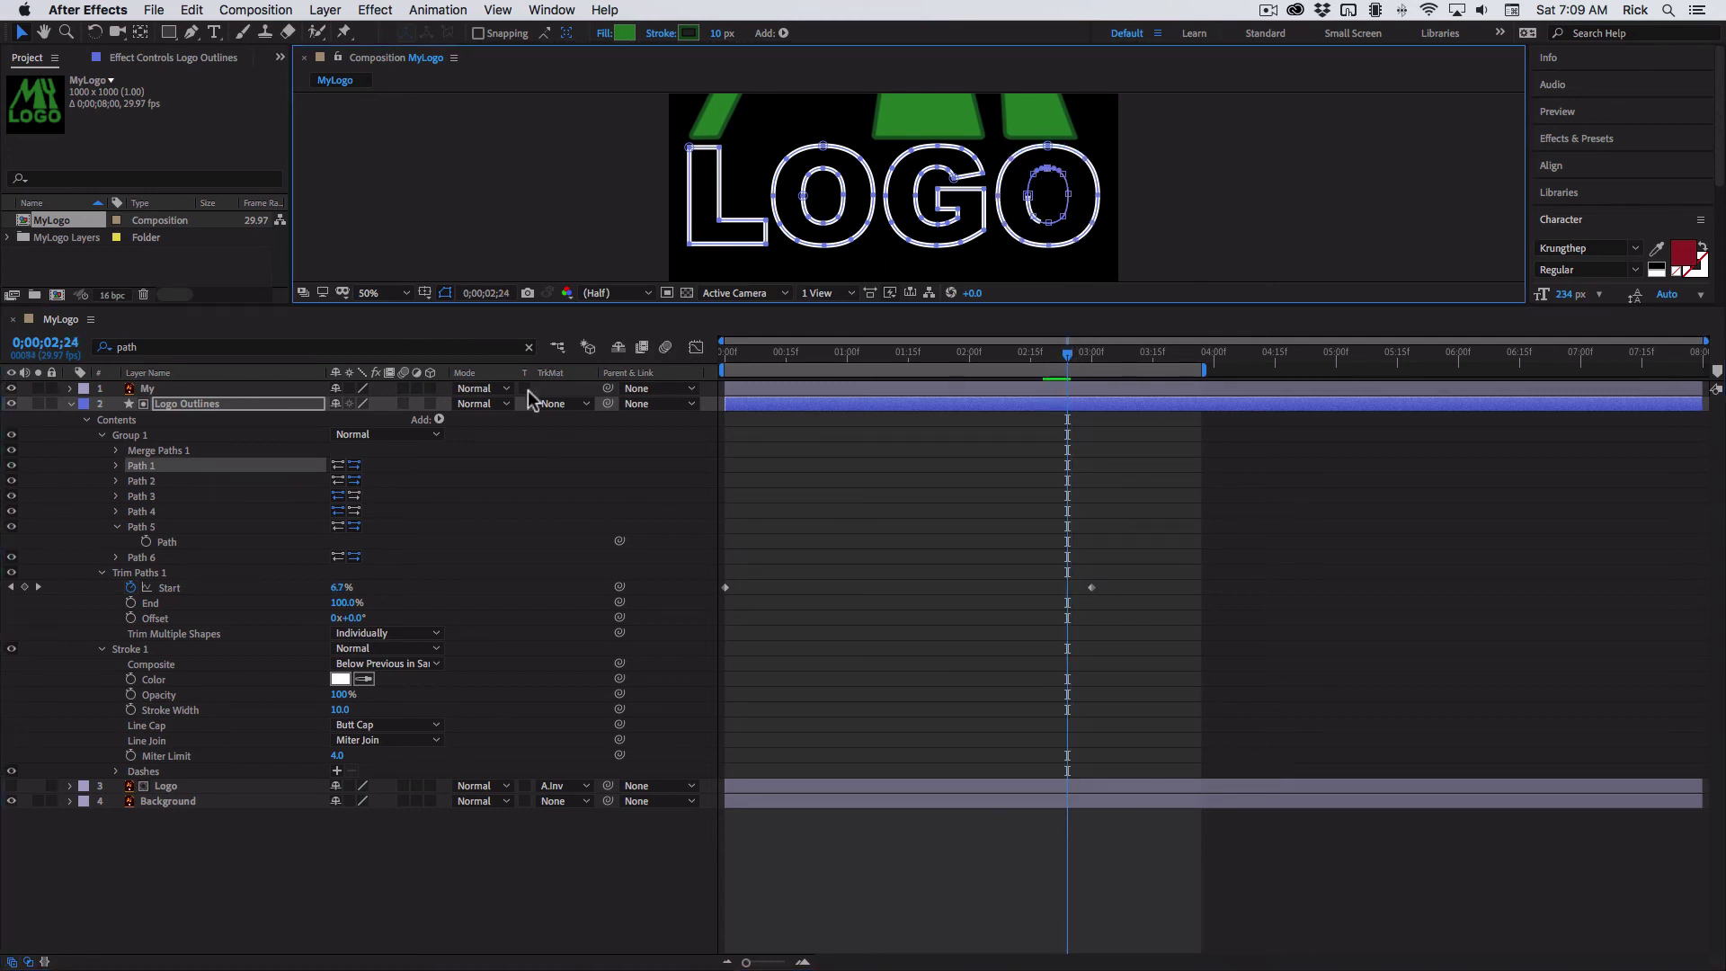
{"action": "left_click", "coordinate": [342, 464]}
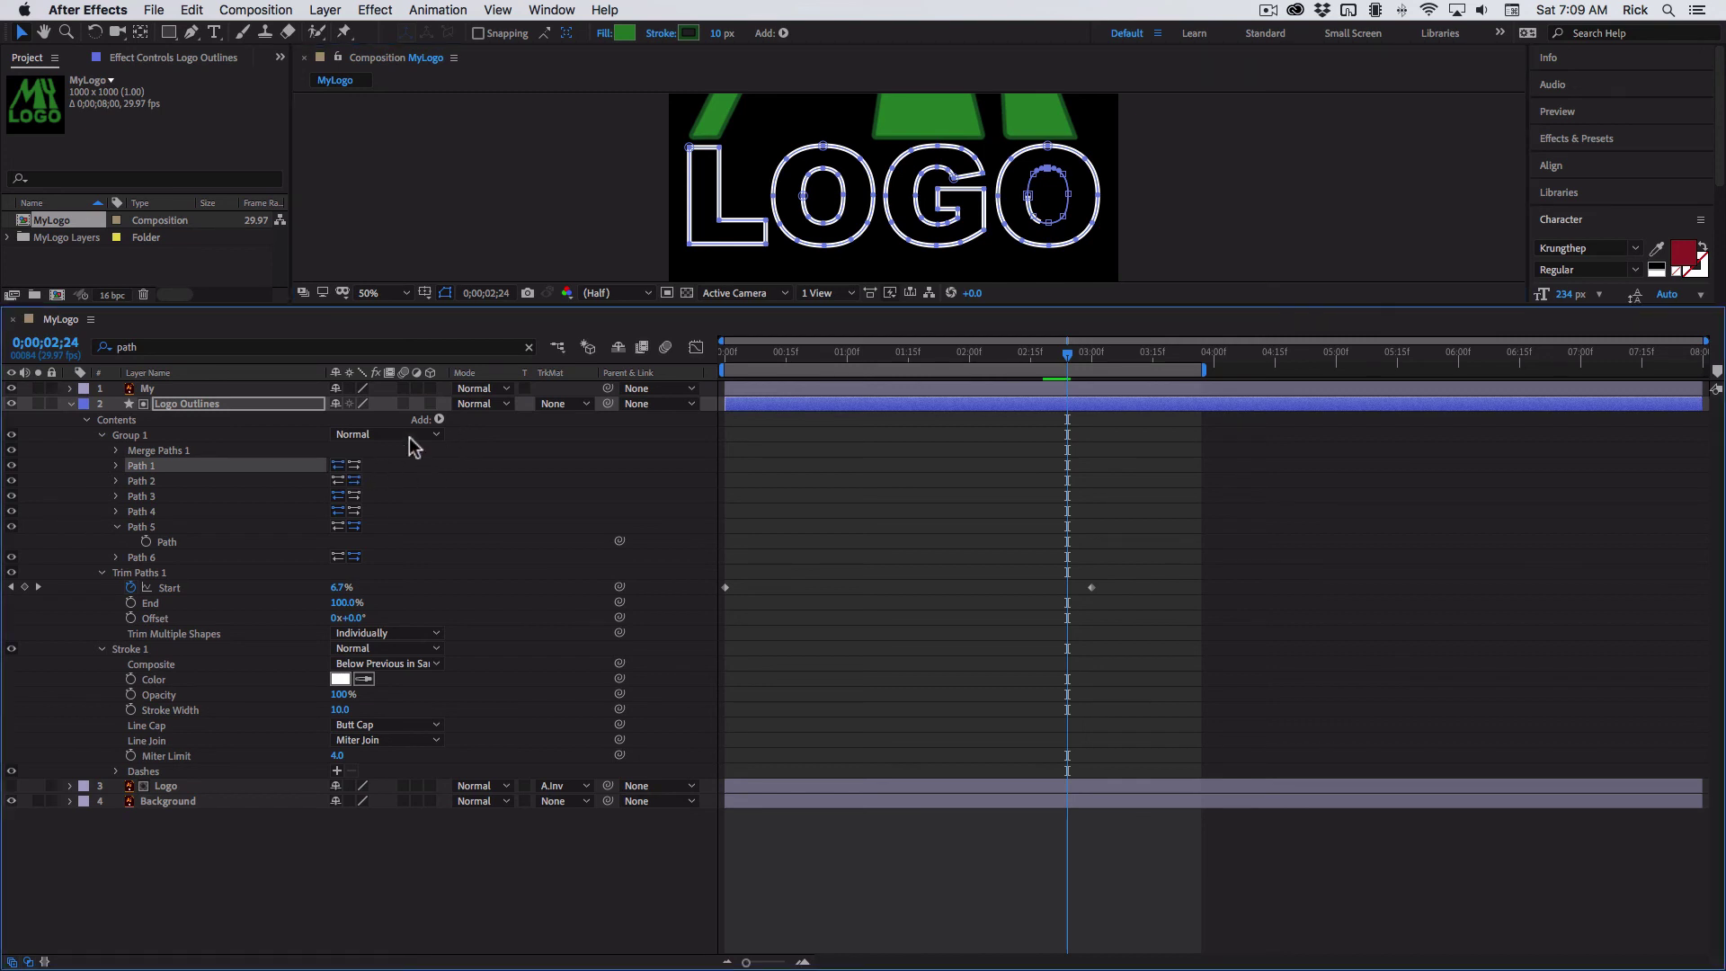
{"action": "right_click", "coordinate": [1053, 176]}
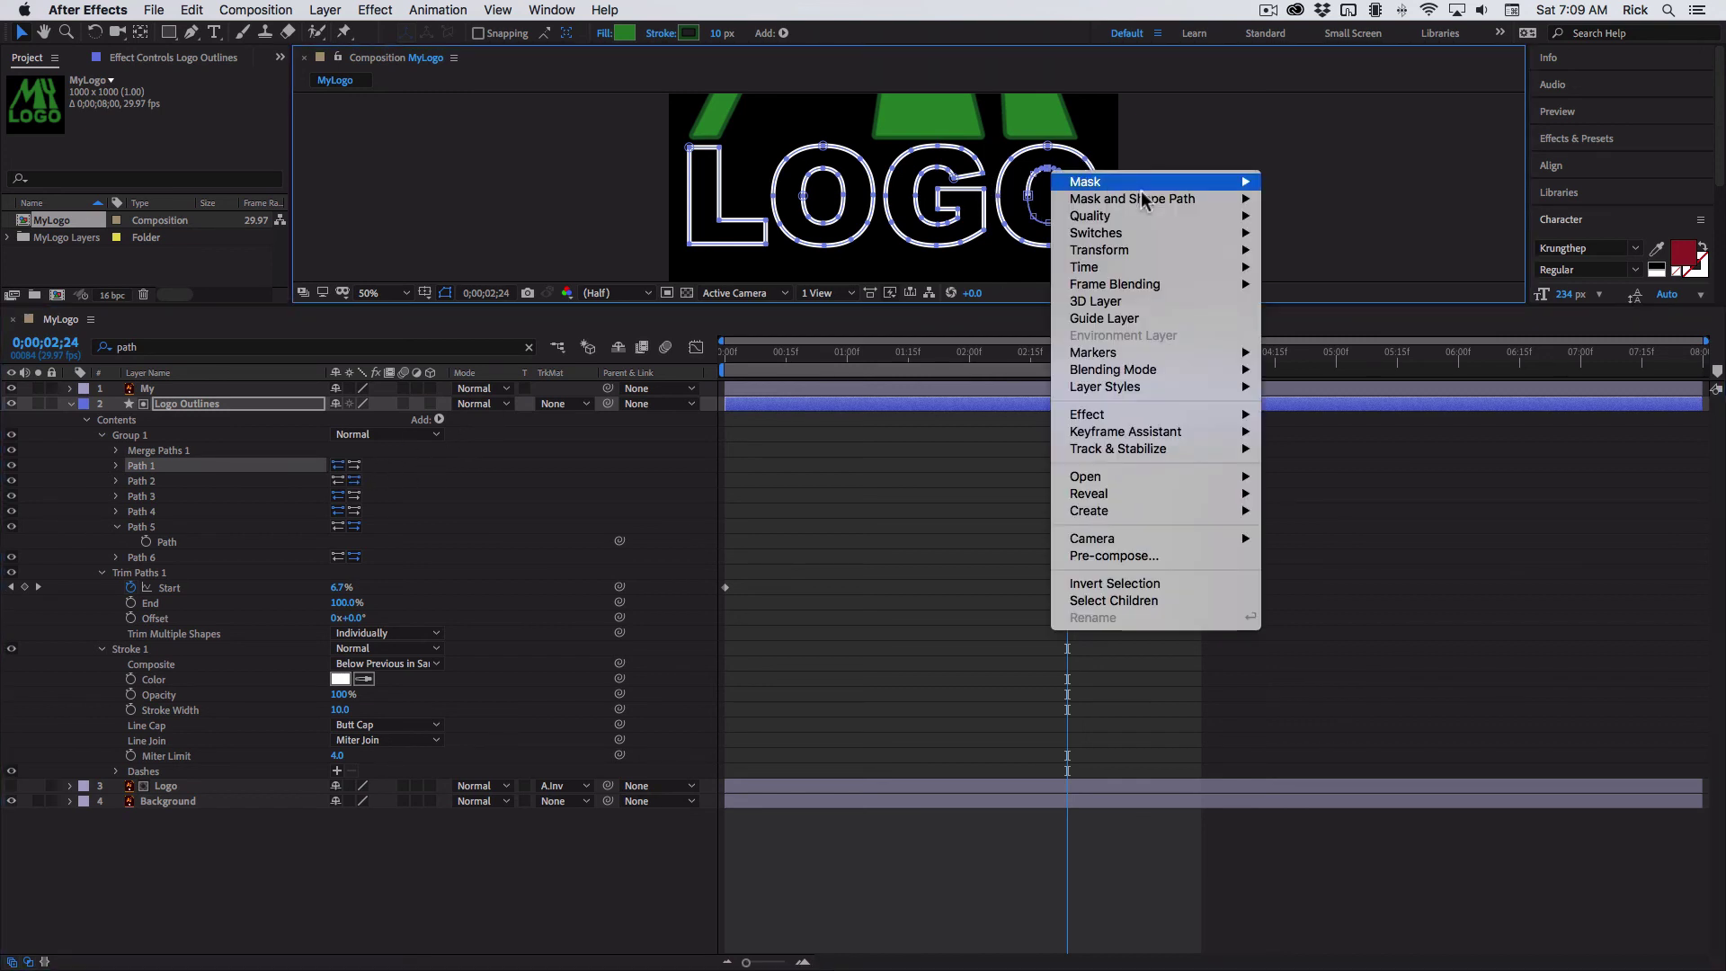
{"action": "mouse_move", "coordinate": [1157, 235]}
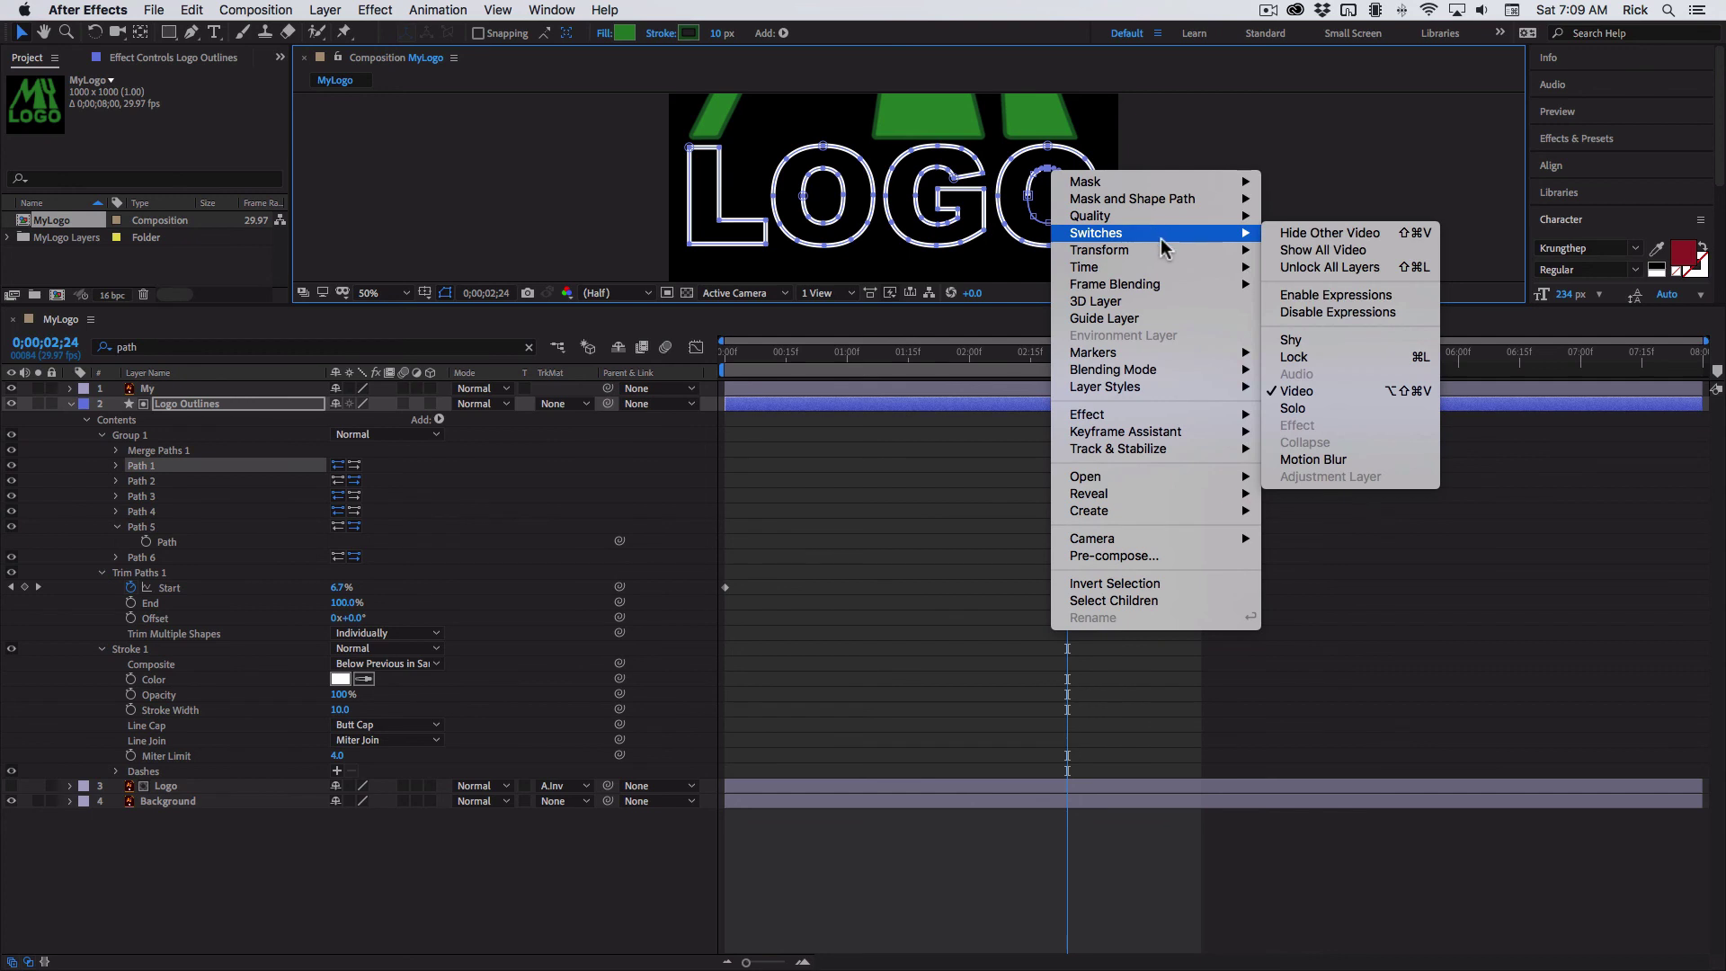
{"action": "mouse_move", "coordinate": [1174, 201]}
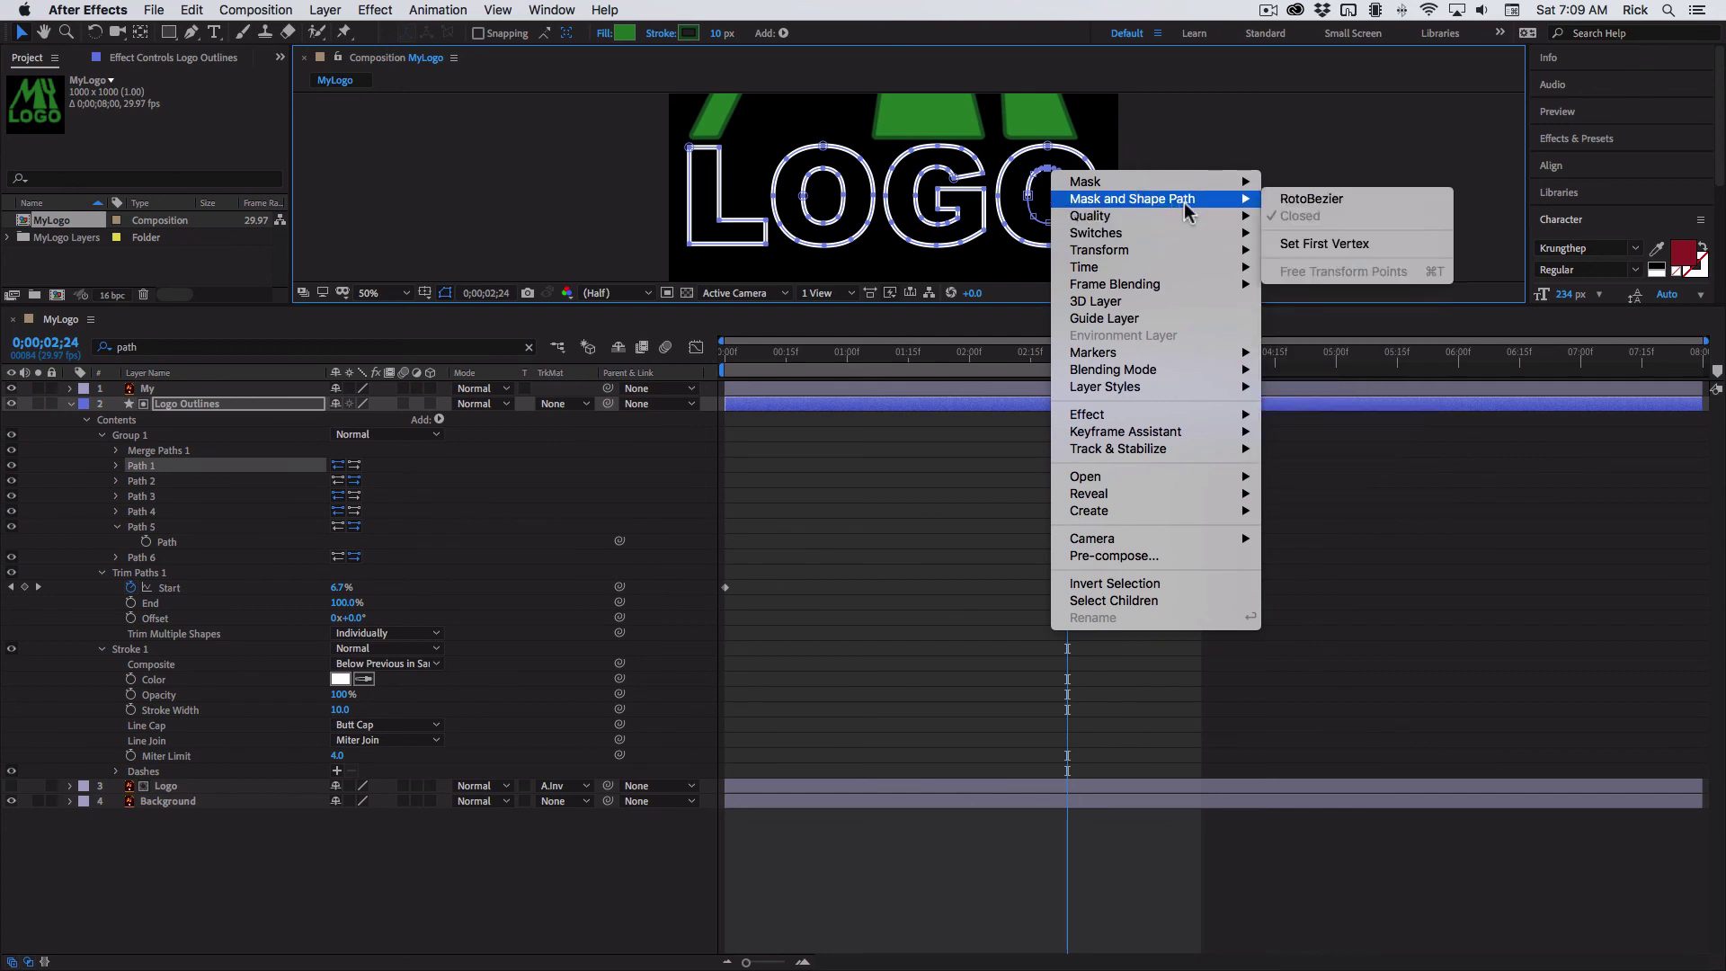
{"action": "left_click", "coordinate": [1299, 255]}
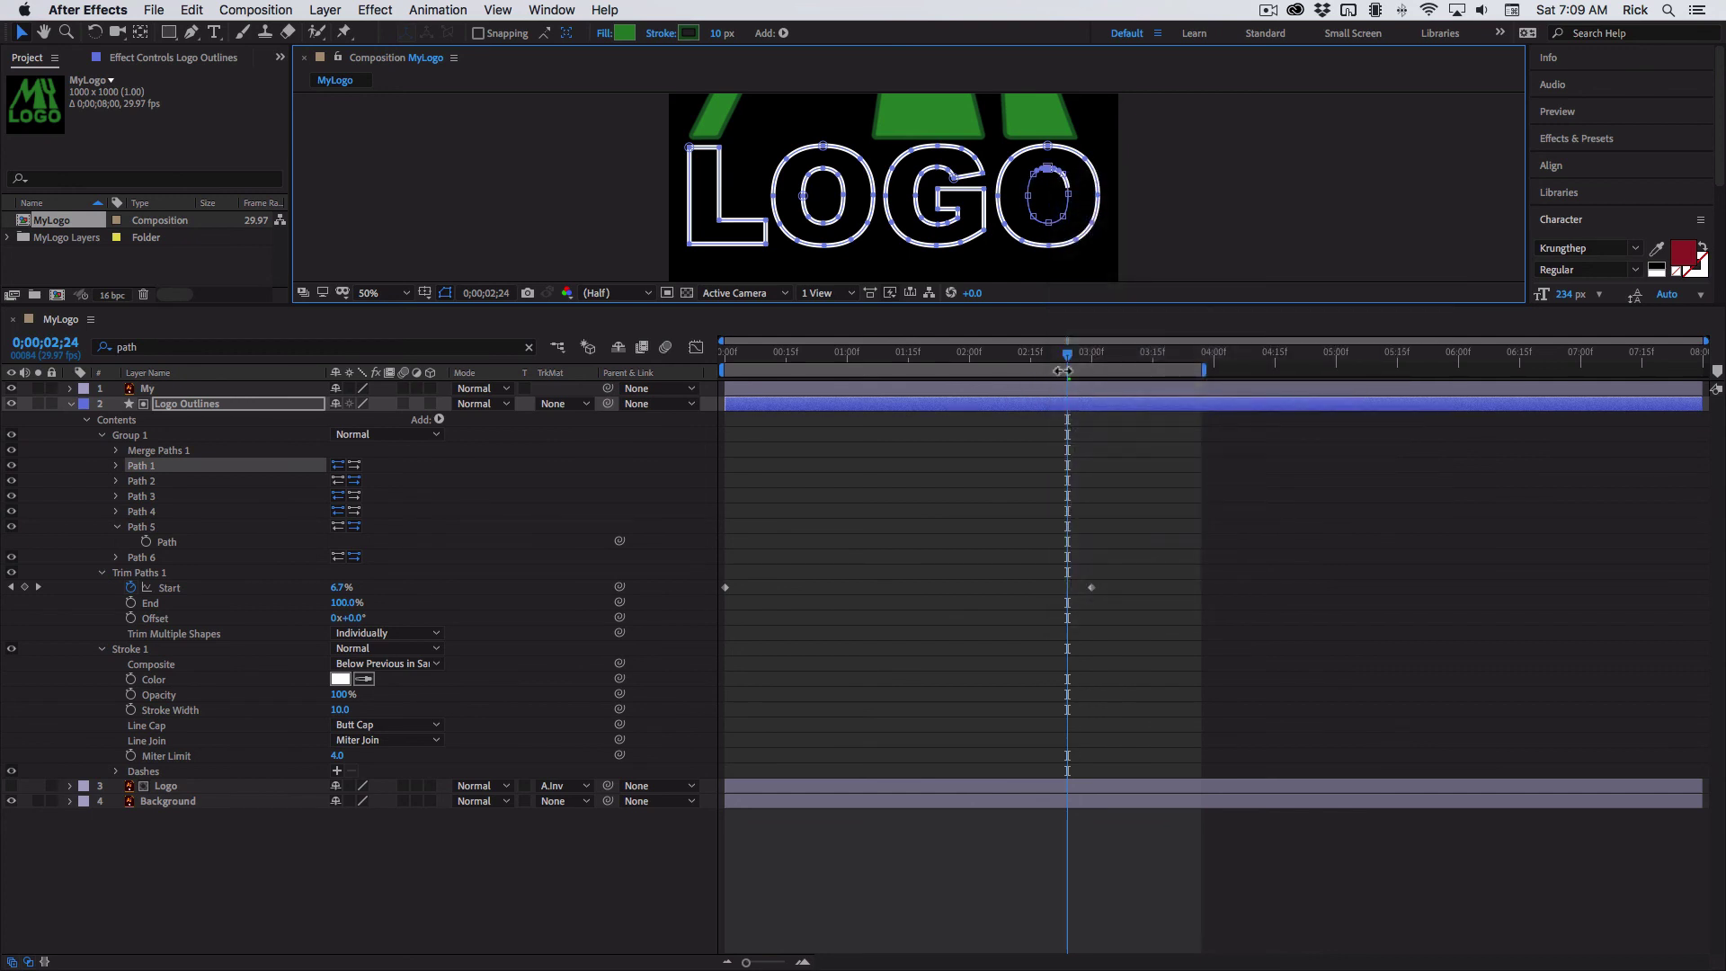
{"action": "mouse_move", "coordinate": [1061, 371]}
{"action": "left_mouse_down"}
{"action": "mouse_move", "coordinate": [660, 357]}
{"action": "mouse_move", "coordinate": [1176, 375]}
{"action": "mouse_move", "coordinate": [961, 360]}
{"action": "left_mouse_up"}
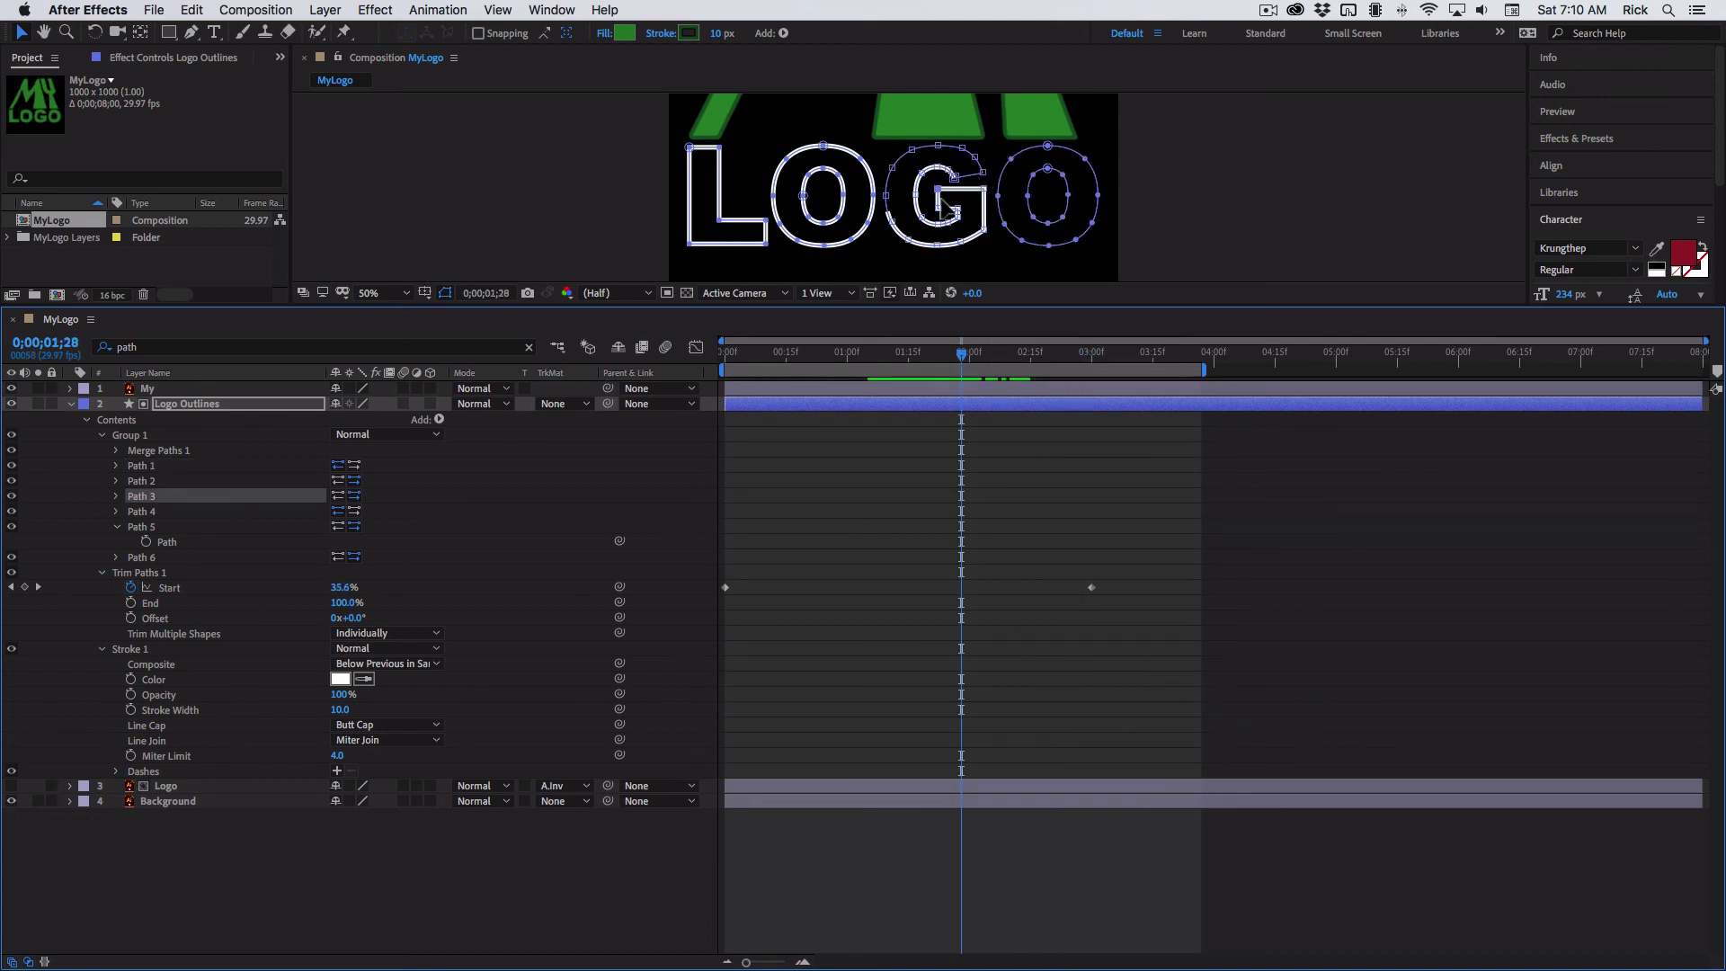
- Use Set First Vertex to move the G's Path 3 starting point to a different vertex
{"action": "right_click", "coordinate": [987, 191]}
{"action": "mouse_move", "coordinate": [1124, 219]}
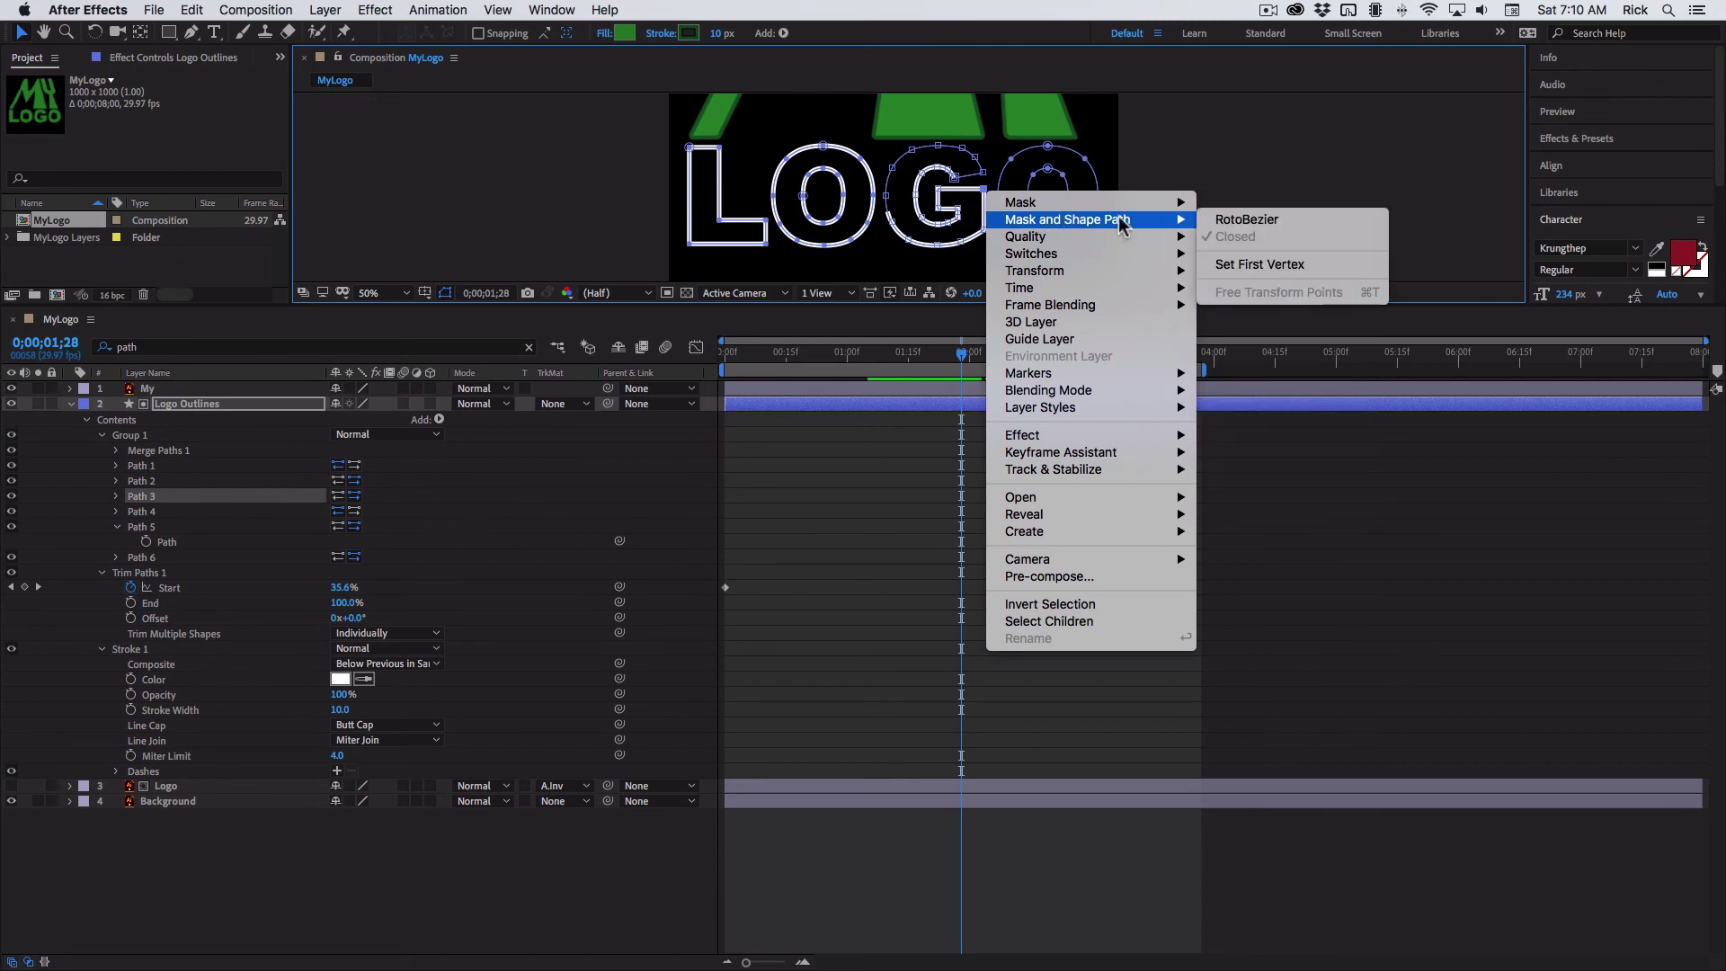
{"action": "left_click", "coordinate": [1258, 265]}
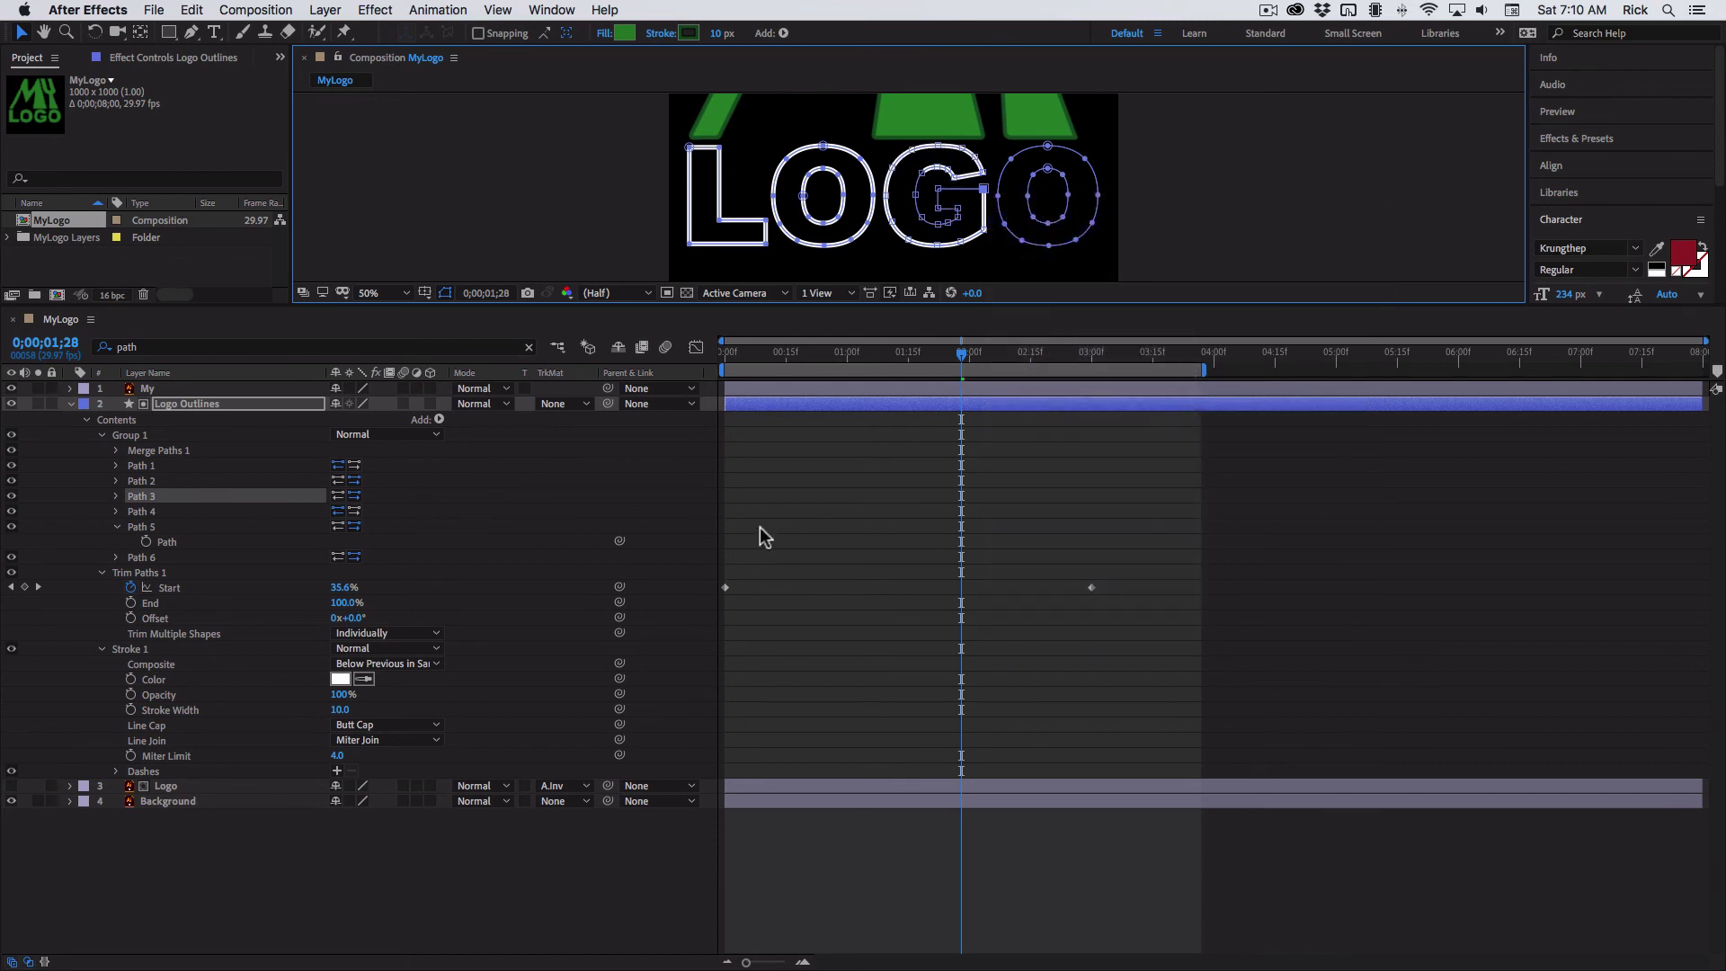